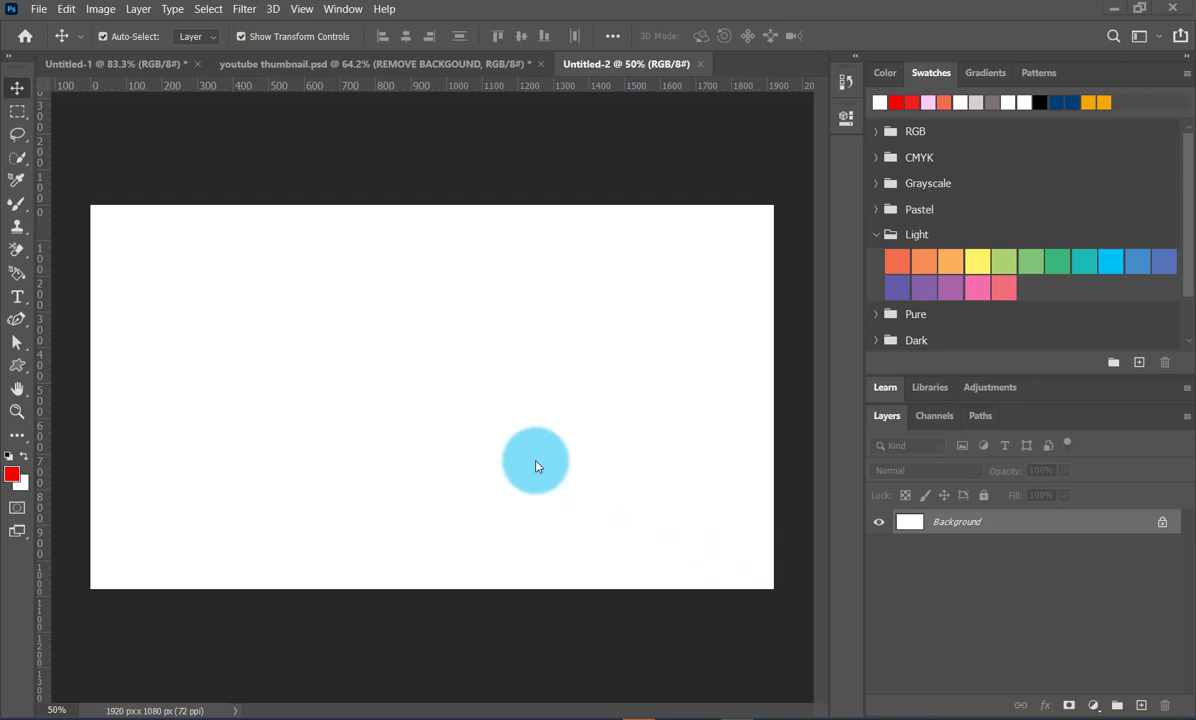
- Draw a red-filled rounded rectangle about 1956 by 339 px across the canvas's upper edge
{"action": "left_click", "coordinate": [18, 373]}
{"action": "left_click", "coordinate": [70, 357]}
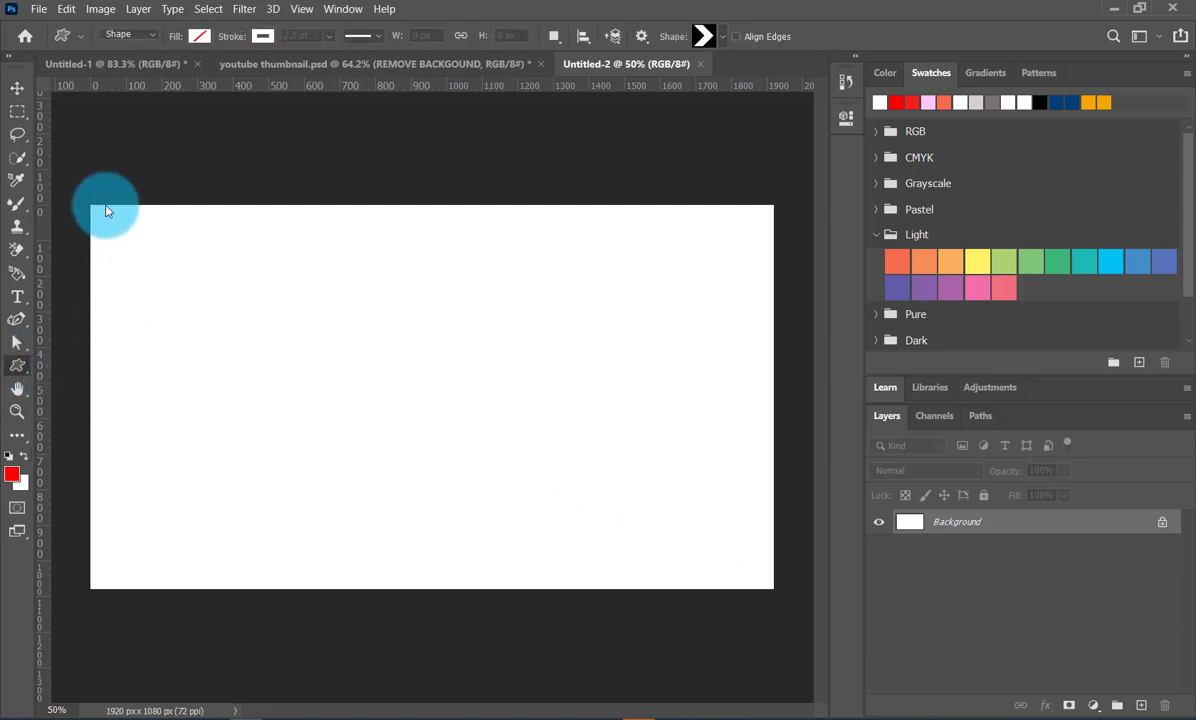
{"action": "left_click", "coordinate": [200, 36]}
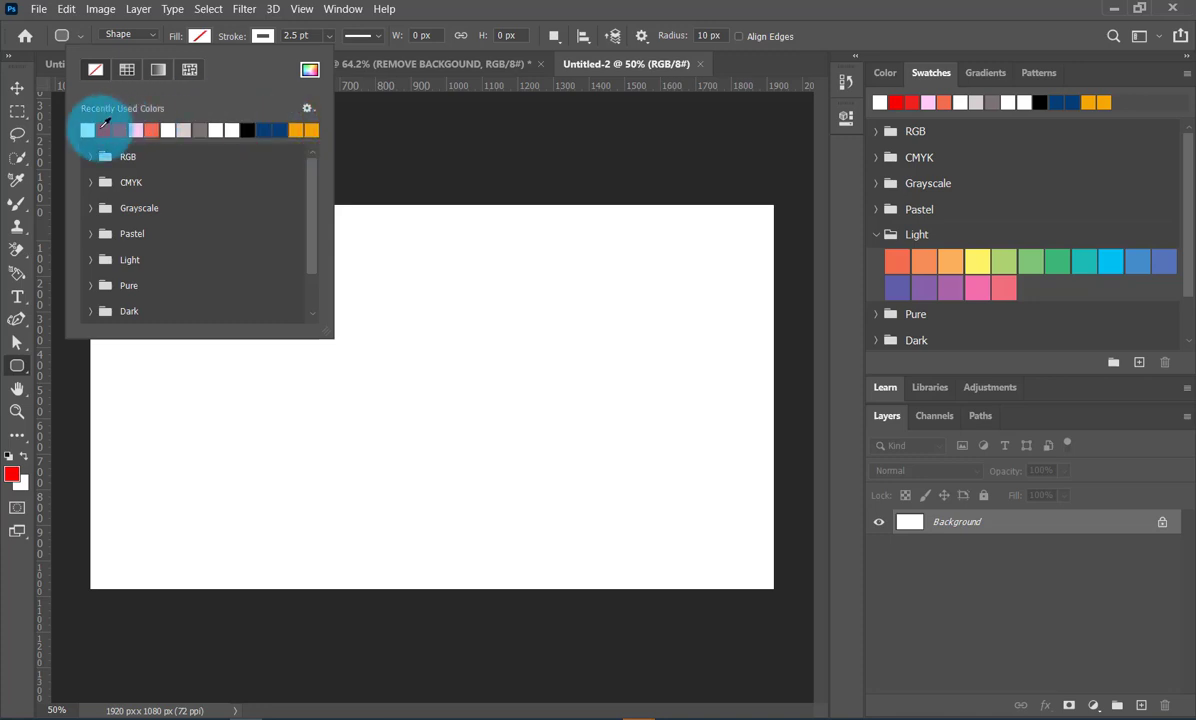
{"action": "left_click", "coordinate": [88, 130]}
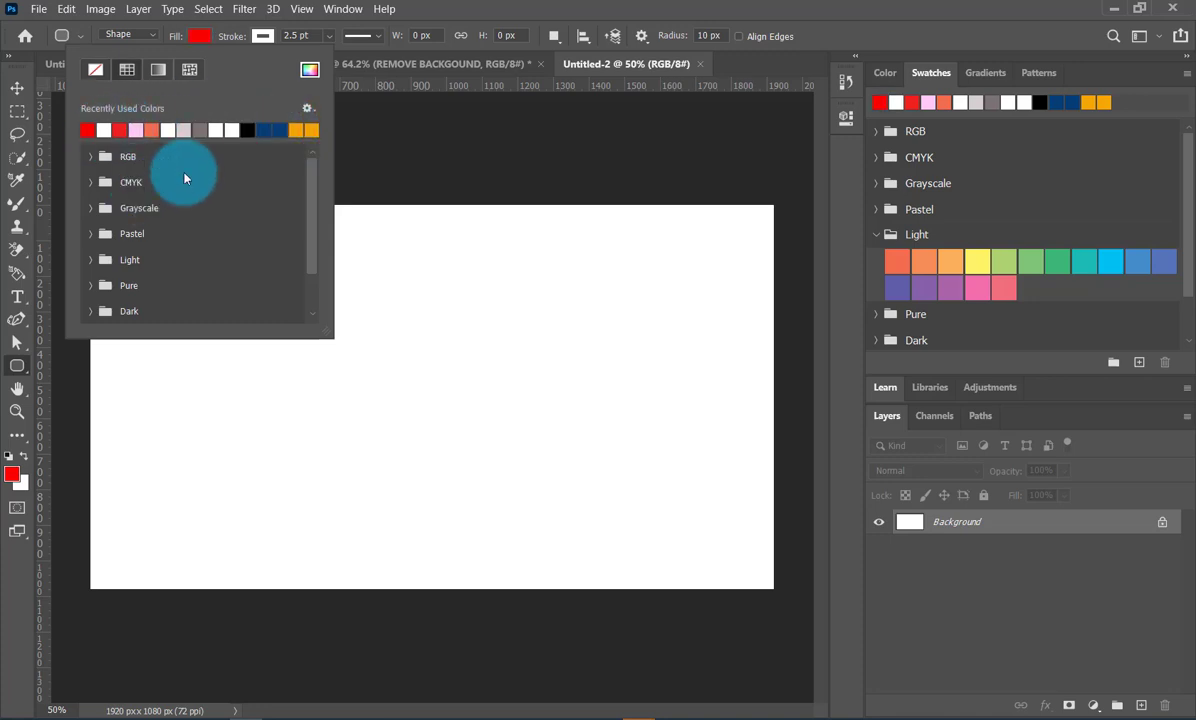
{"action": "left_click", "coordinate": [171, 36]}
{"action": "left_click_drag", "start_coordinate": [83, 194], "coordinate": [779, 314]}
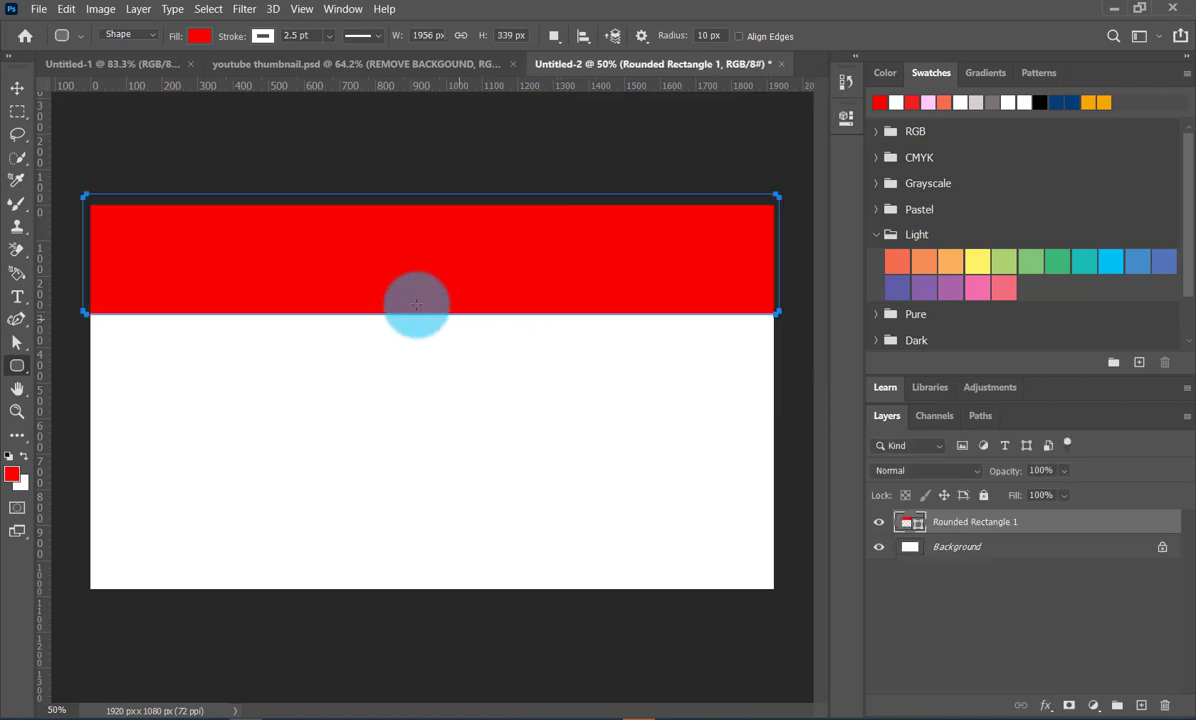
- Reduce the red banner's height to about 72% by raising its lower edge
{"action": "left_click", "coordinate": [17, 88]}
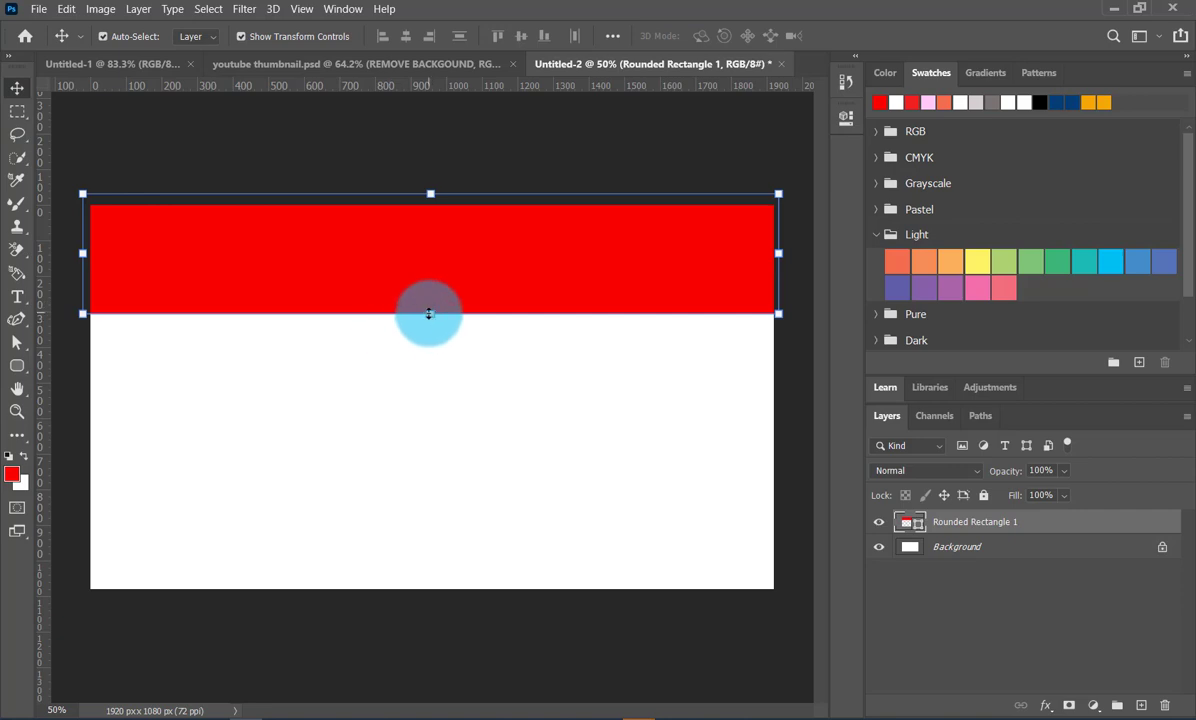
{"action": "left_click_drag", "start_coordinate": [429, 314], "coordinate": [432, 279]}
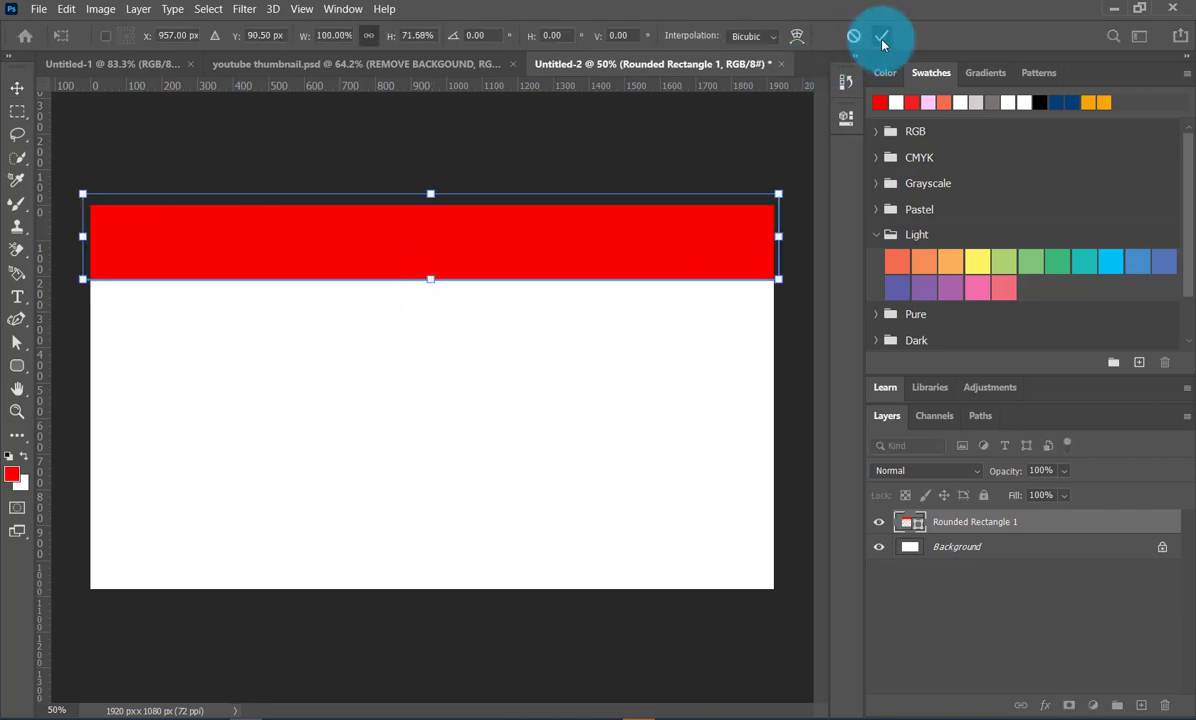
{"action": "left_click", "coordinate": [881, 36]}
- Add the text "cosmetics hub" on the white area below the red banner
{"action": "left_click", "coordinate": [16, 296]}
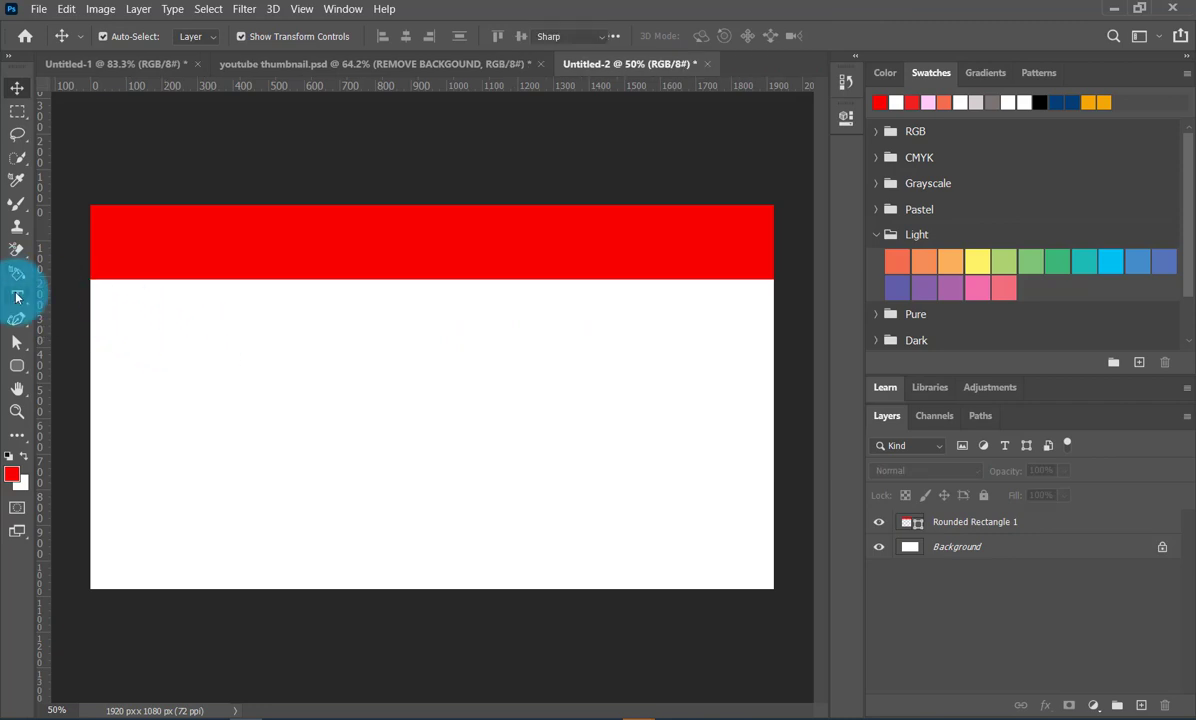
{"action": "left_click", "coordinate": [288, 377]}
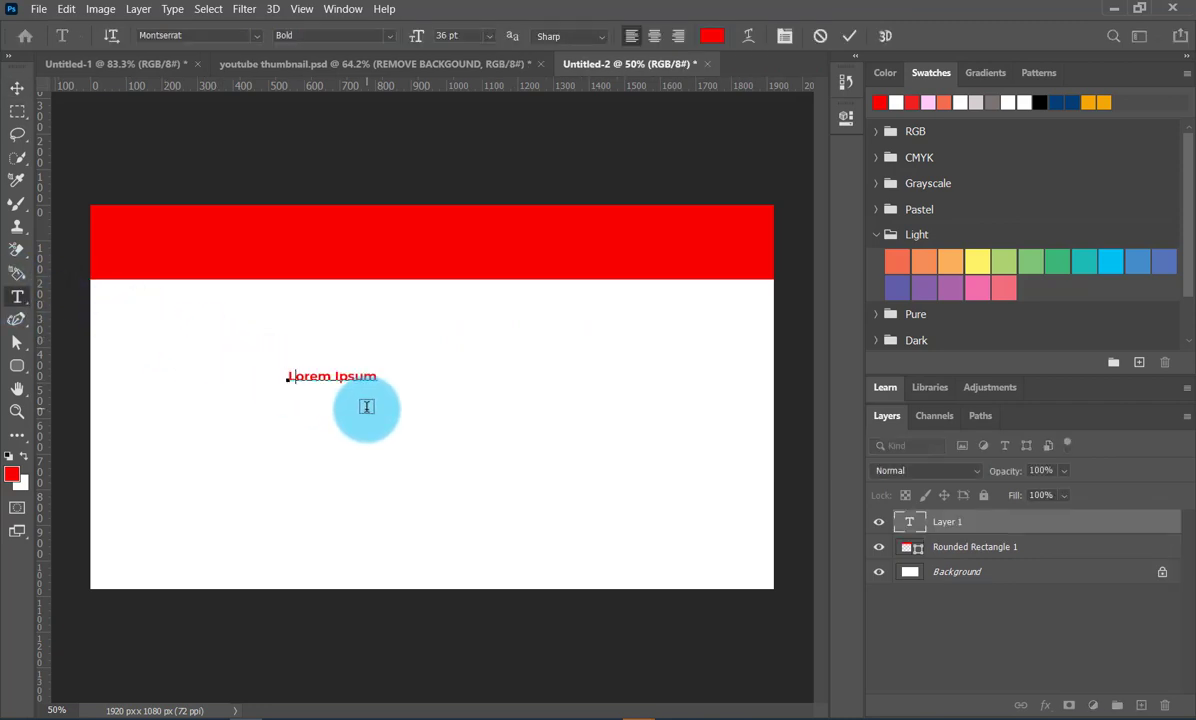
{"action": "type", "text": "cosmetics hub"}
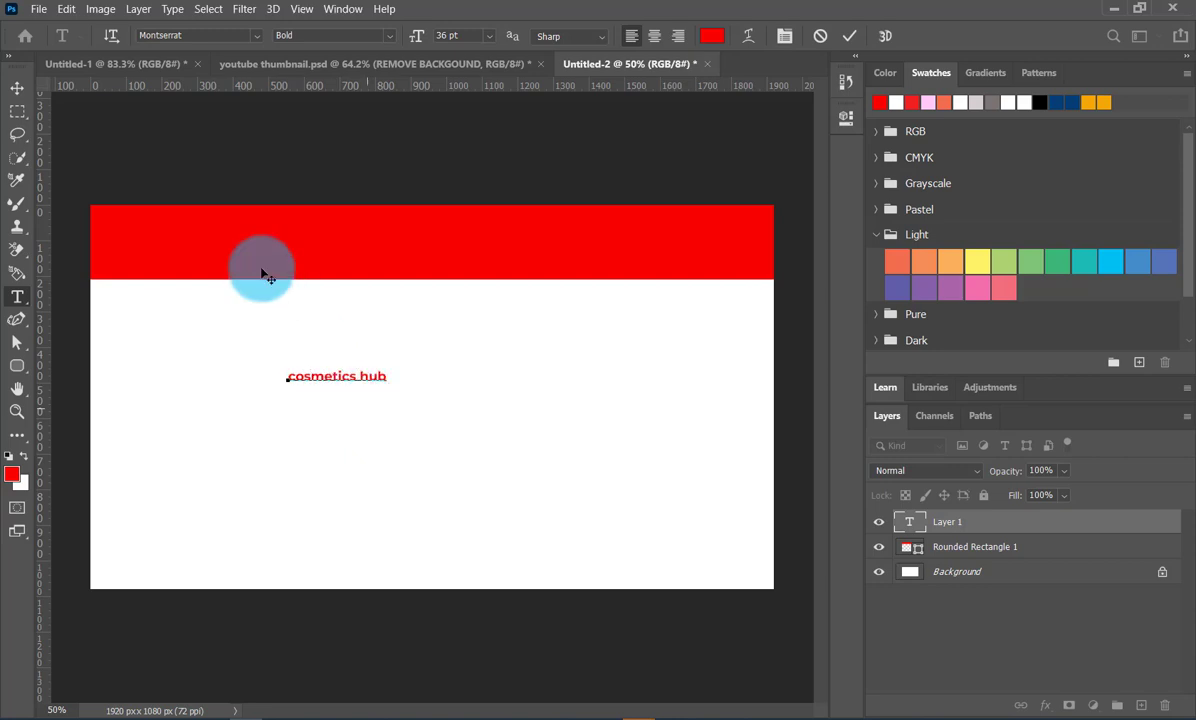
- Scale the "cosmetics hub" text to about 304% and centre it horizontally on the canvas
{"action": "left_click", "coordinate": [17, 88]}
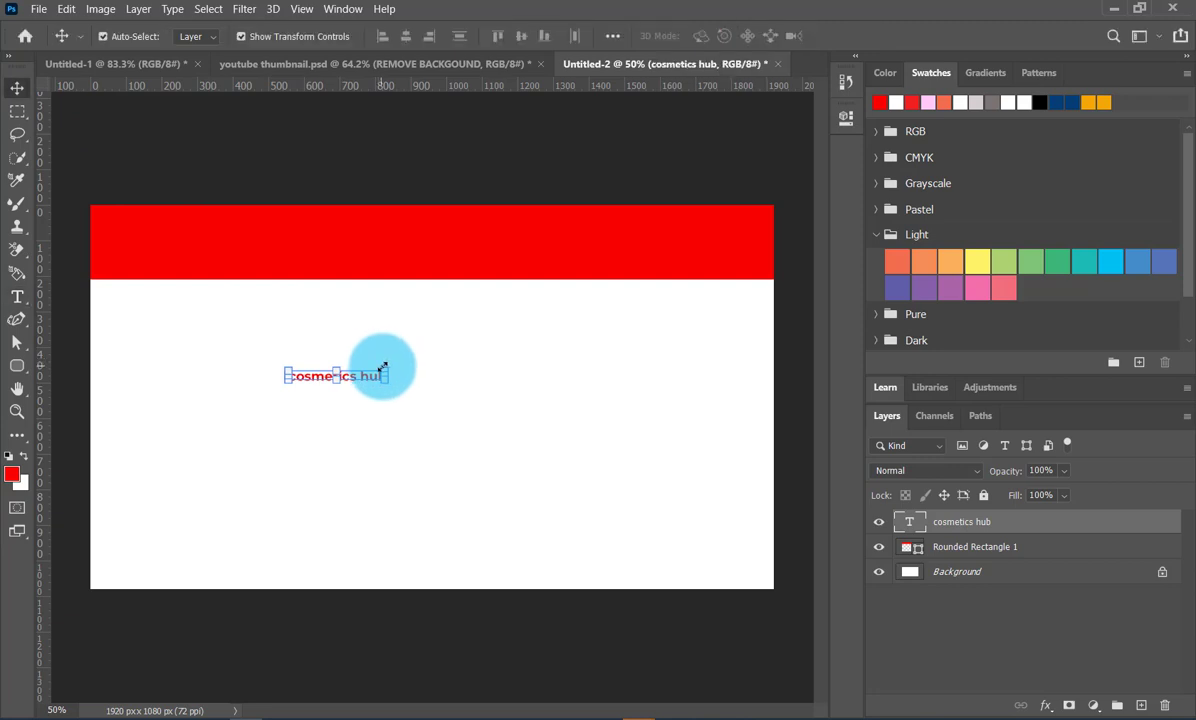
{"action": "left_click_drag", "start_coordinate": [384, 369], "coordinate": [577, 289]}
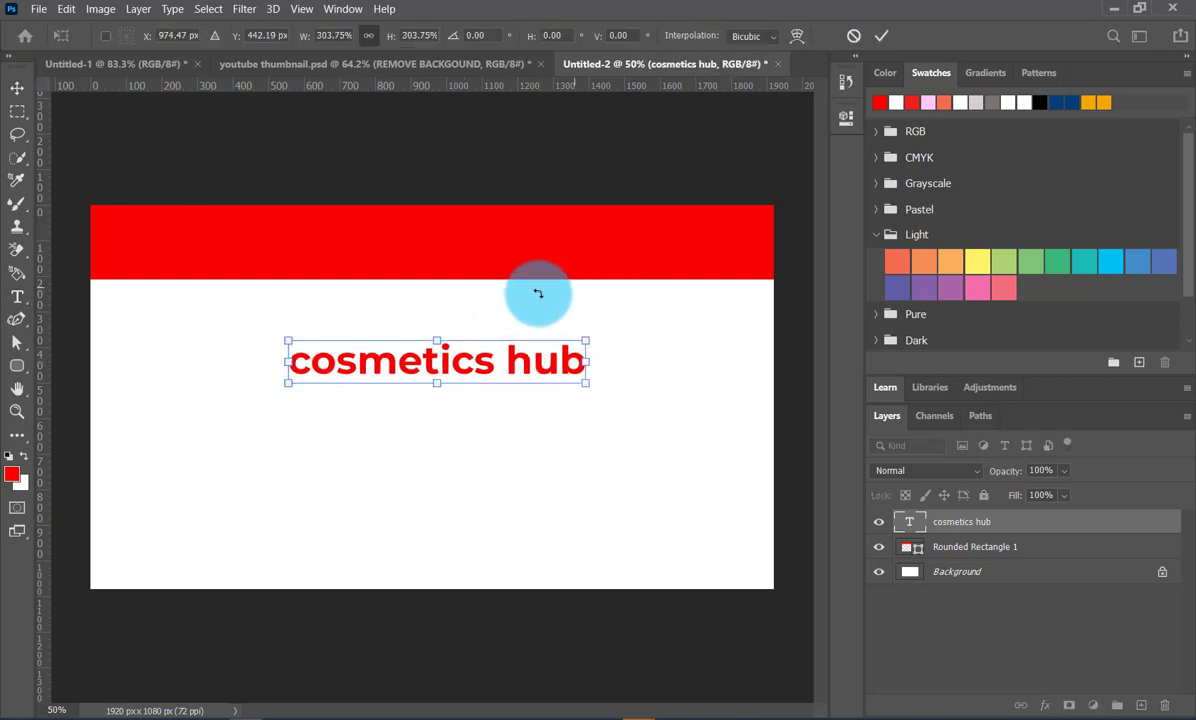
{"action": "left_click_drag", "start_coordinate": [314, 370], "coordinate": [309, 360]}
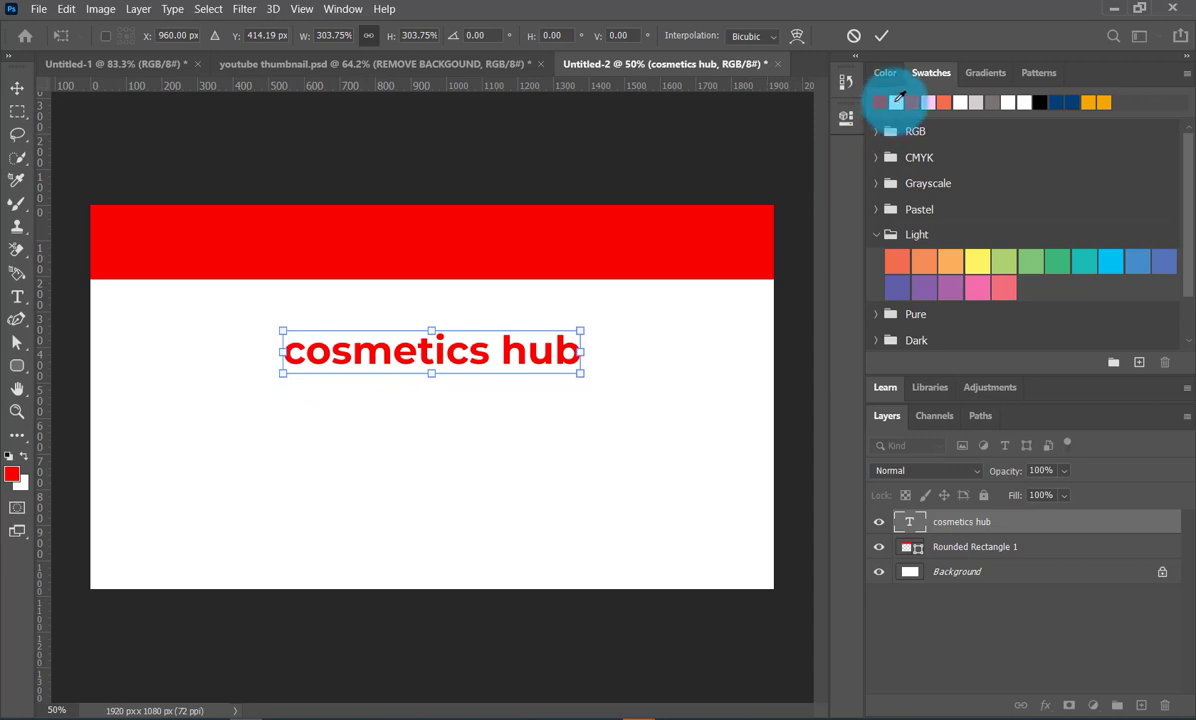
{"action": "left_click", "coordinate": [881, 36]}
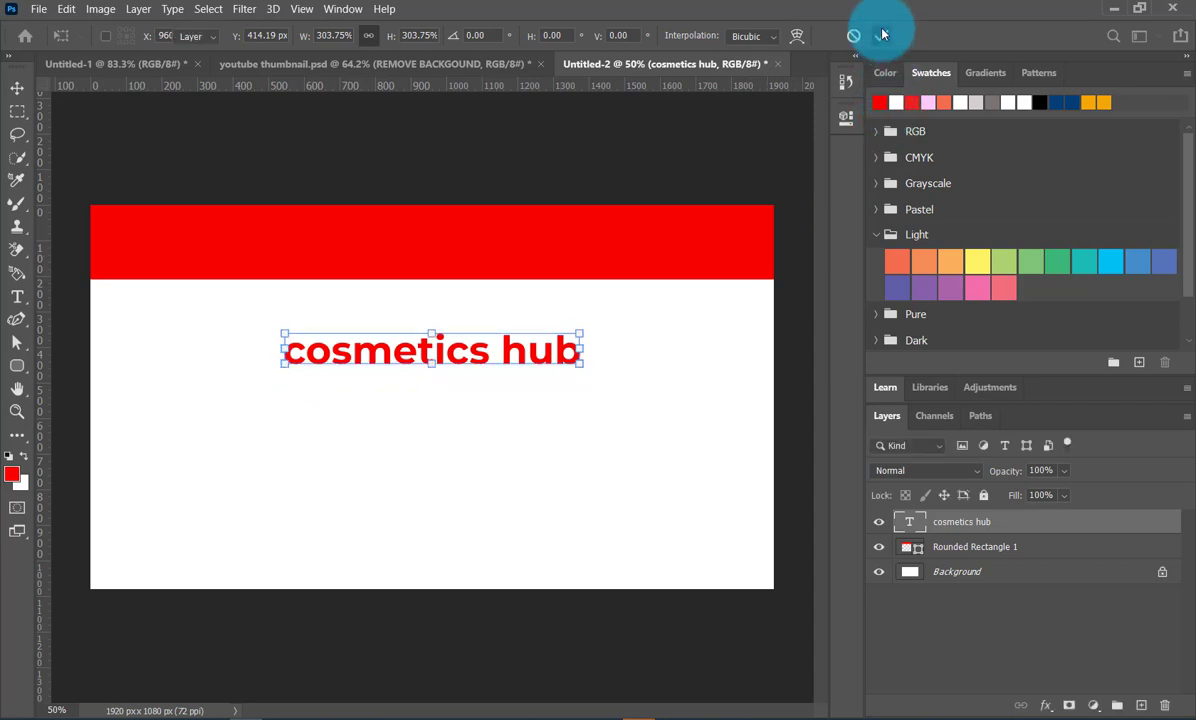
- Recolour the "cosmetics hub" text white and move it onto the red banner
{"action": "left_click", "coordinate": [897, 101]}
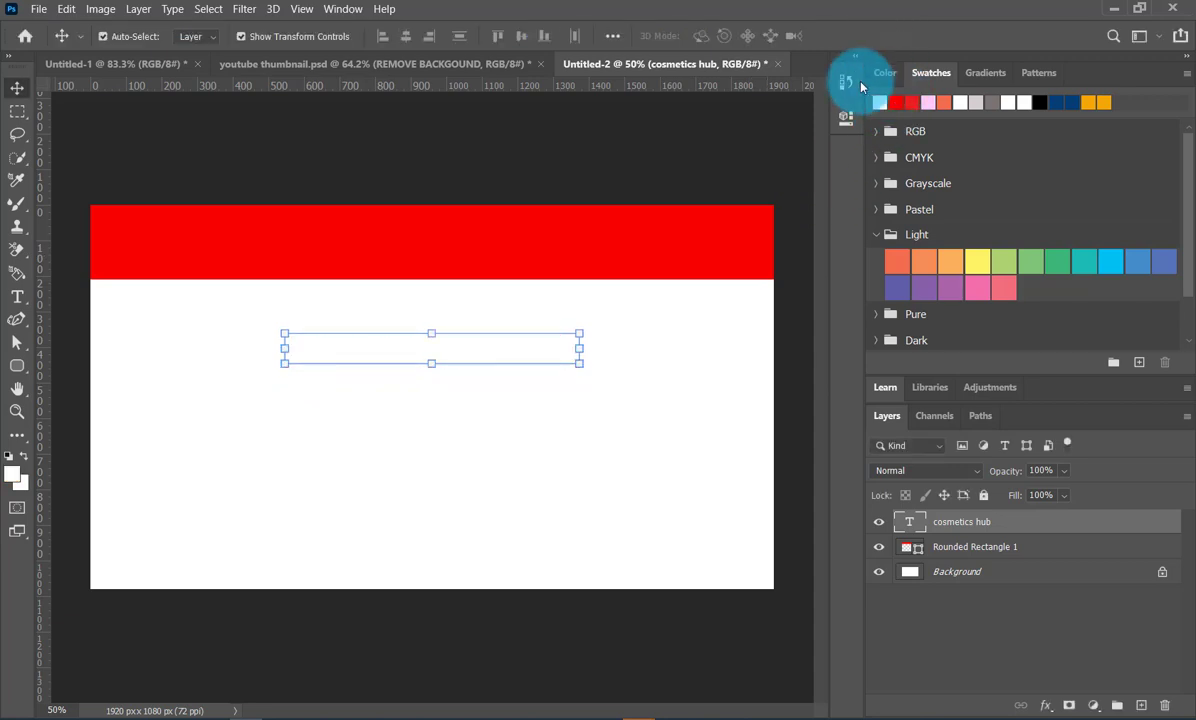
{"action": "left_click_drag", "start_coordinate": [467, 339], "coordinate": [472, 240]}
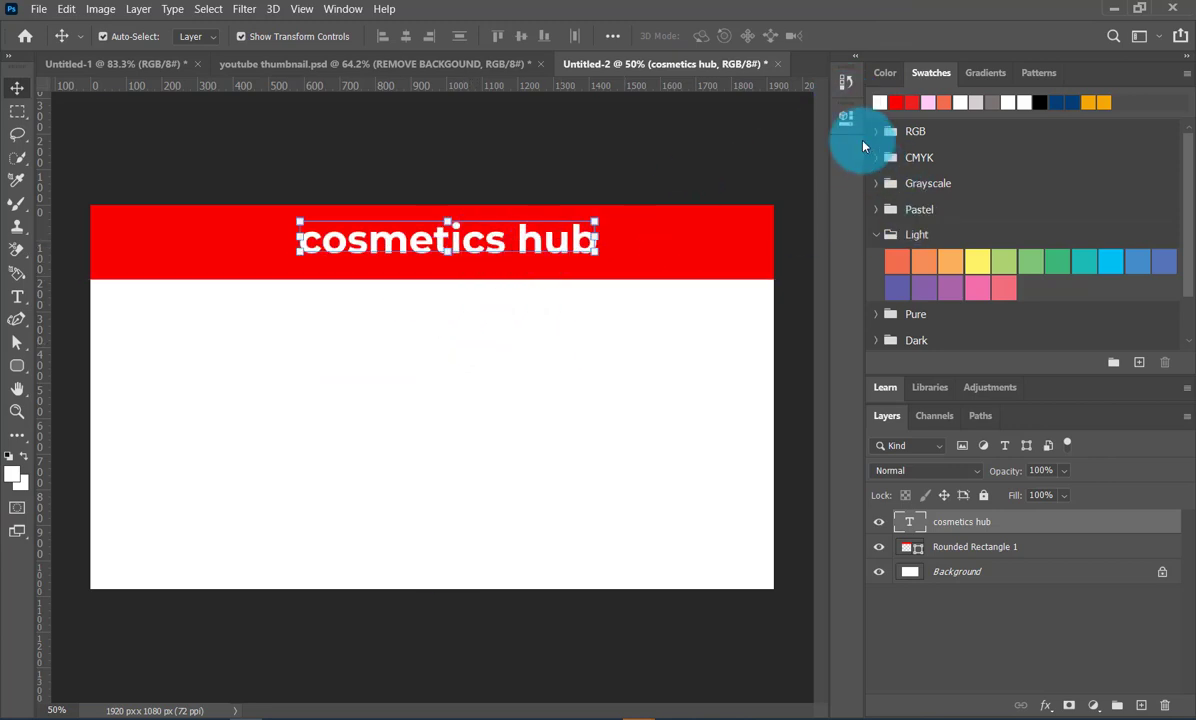
- Apply All Caps to the banner text and centre it horizontally on the canvas
{"action": "left_click", "coordinate": [845, 117]}
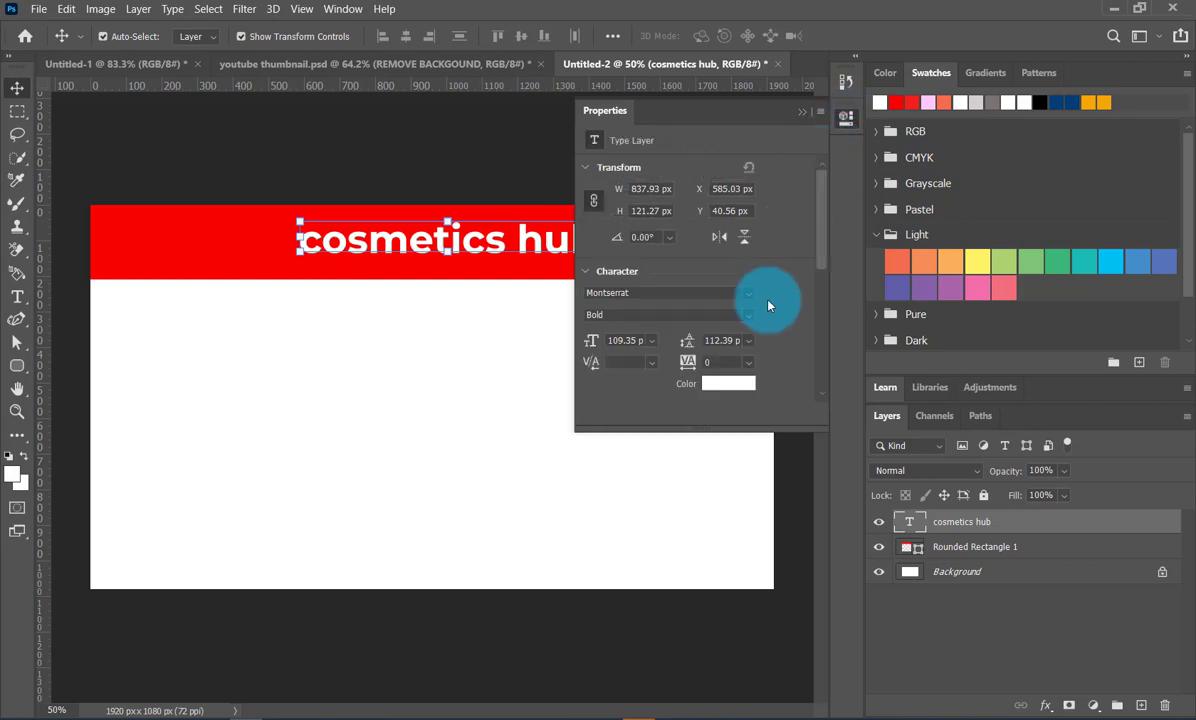
{"action": "scroll", "coordinate": [772, 308], "scroll_direction": "down", "scroll_amount": 1}
{"action": "scroll", "coordinate": [772, 308], "scroll_direction": "down", "scroll_amount": 2}
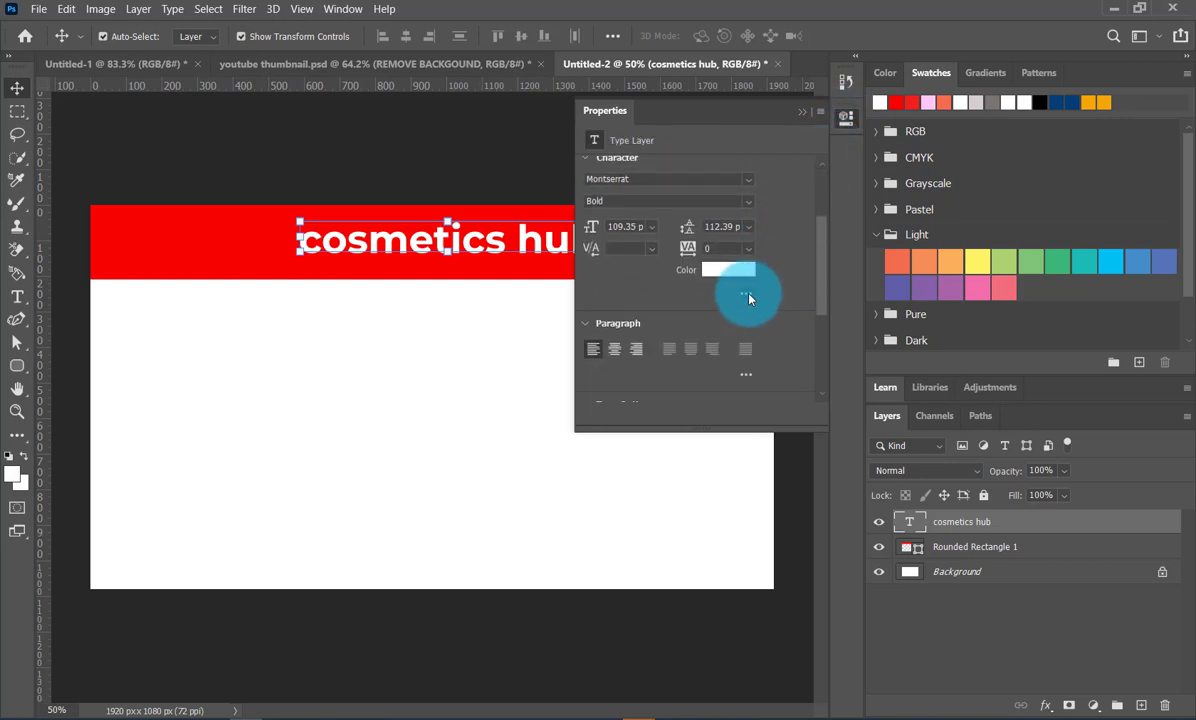
{"action": "left_click", "coordinate": [747, 296]}
{"action": "scroll", "coordinate": [771, 297], "scroll_direction": "down", "scroll_amount": 1}
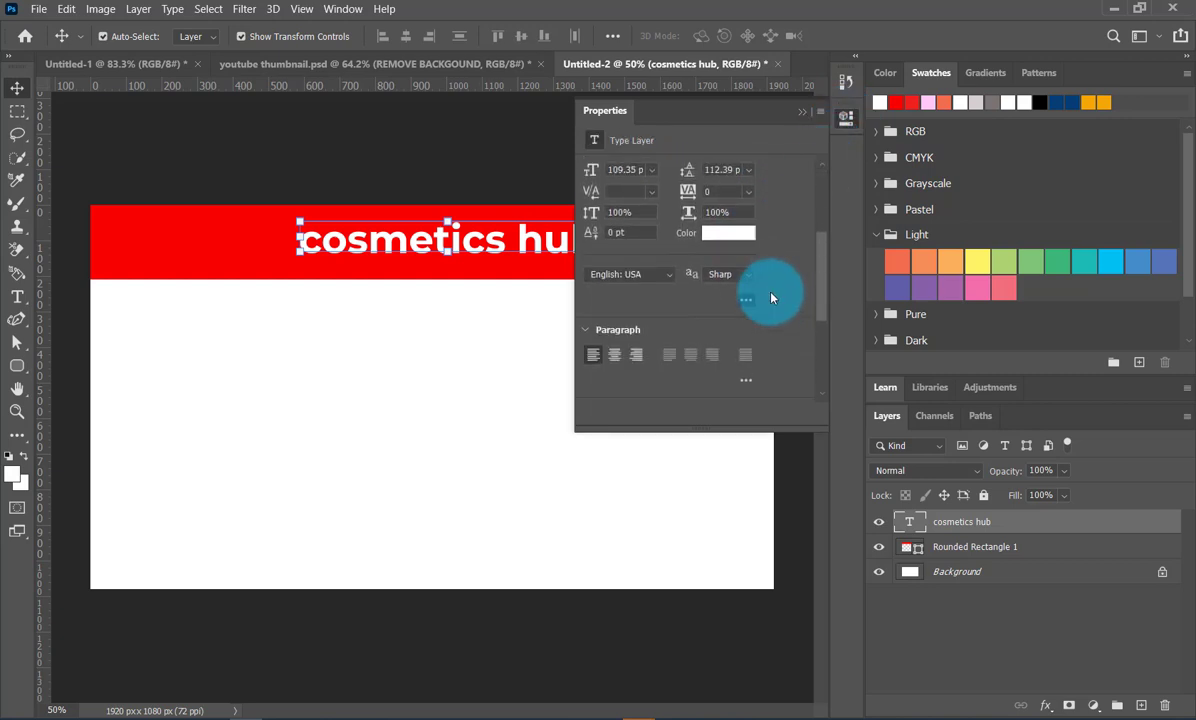
{"action": "scroll", "coordinate": [771, 297], "scroll_direction": "down", "scroll_amount": 3}
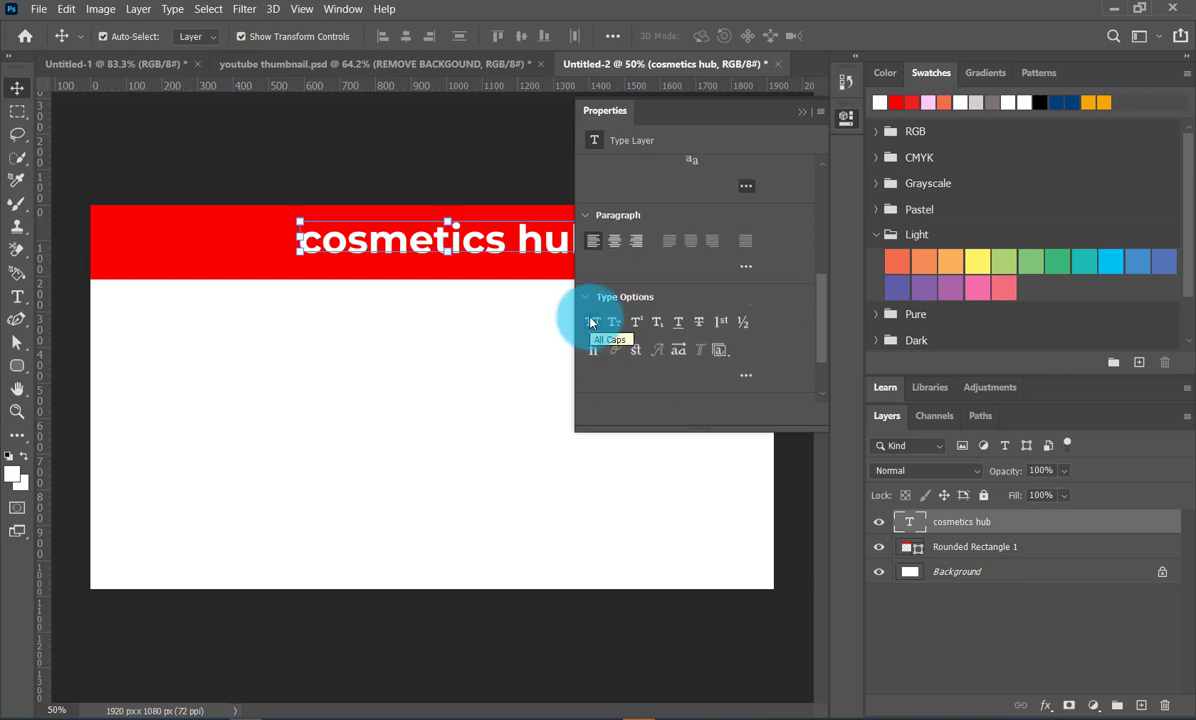
{"action": "left_click", "coordinate": [591, 322]}
{"action": "left_click", "coordinate": [803, 116]}
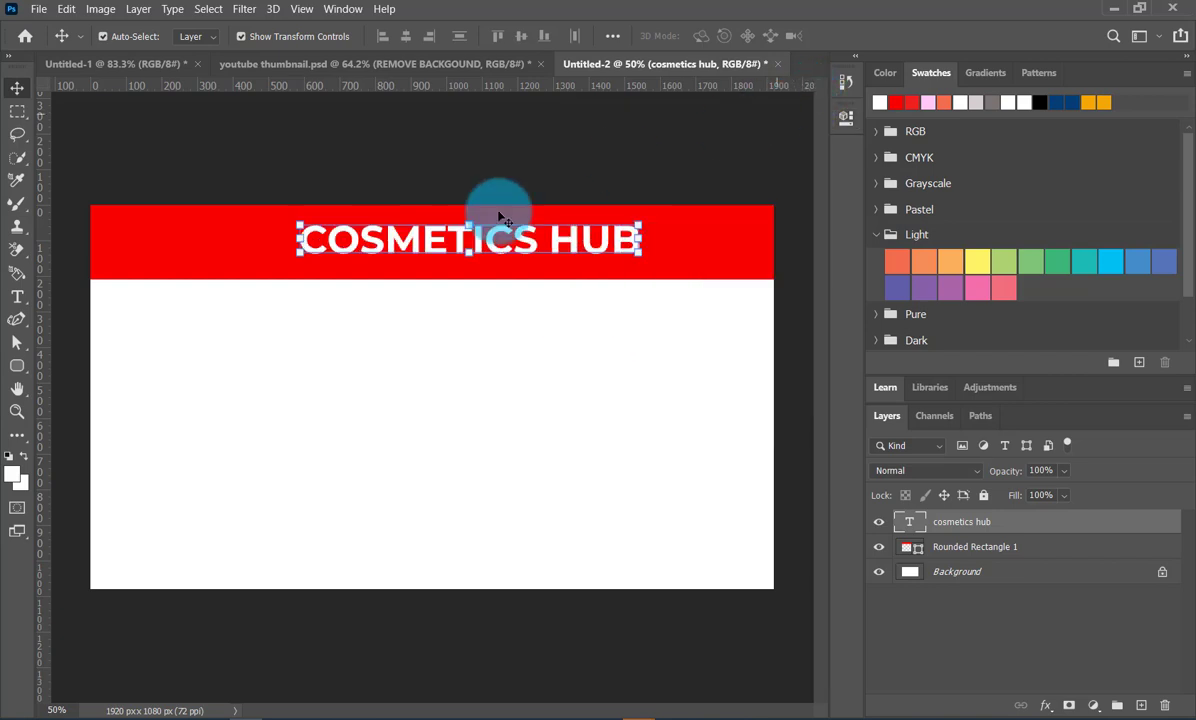
{"action": "left_click_drag", "start_coordinate": [485, 228], "coordinate": [454, 245]}
{"action": "left_click", "coordinate": [490, 345]}
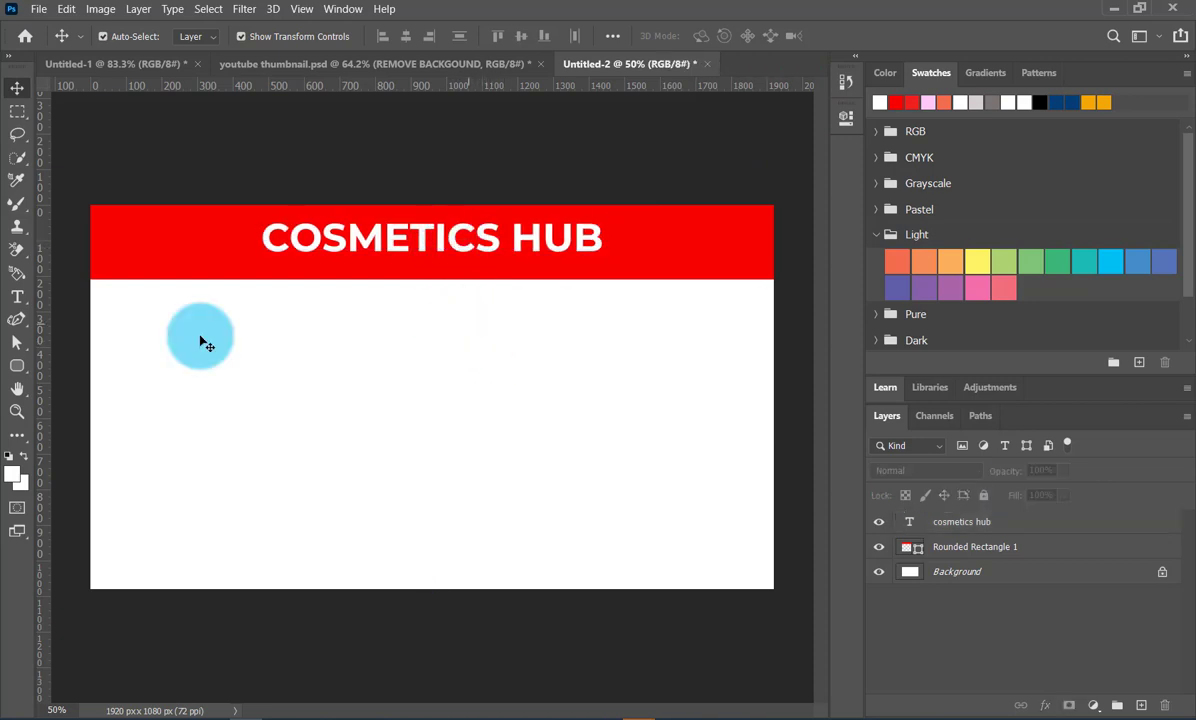
- Draw a rectangle about 995 by 662 px over the canvas's lower-left corner and fill it dark blue
{"action": "left_click", "coordinate": [17, 365]}
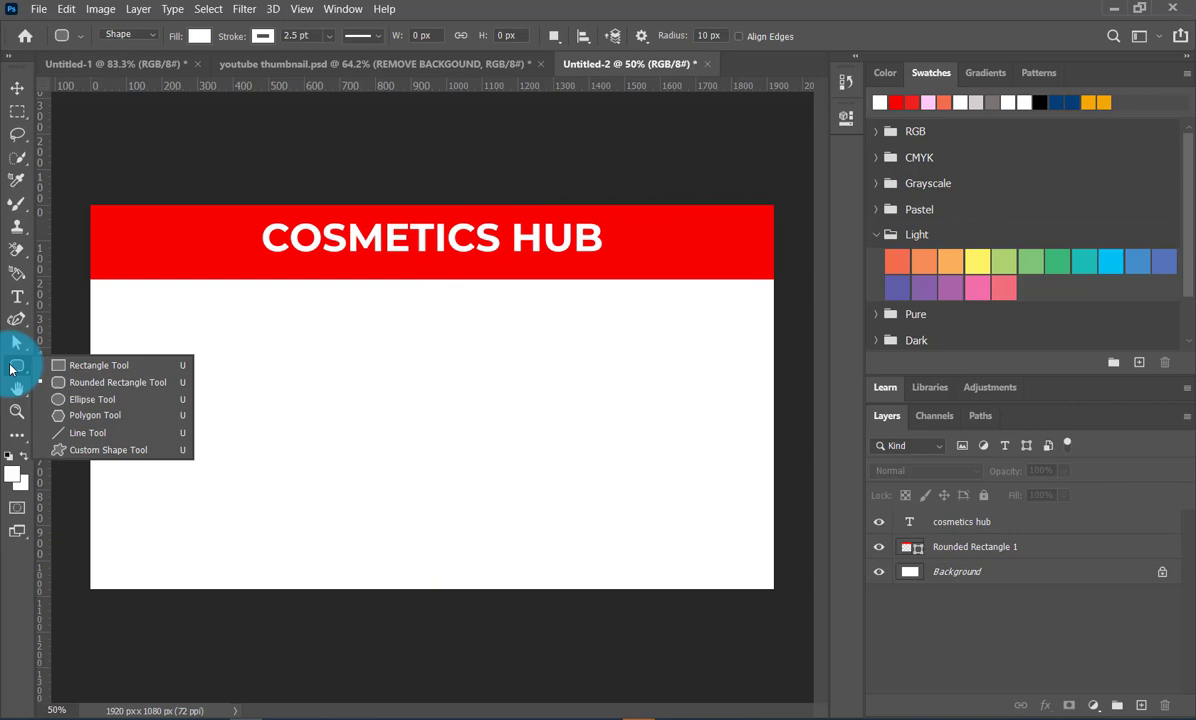
{"action": "left_click", "coordinate": [67, 368]}
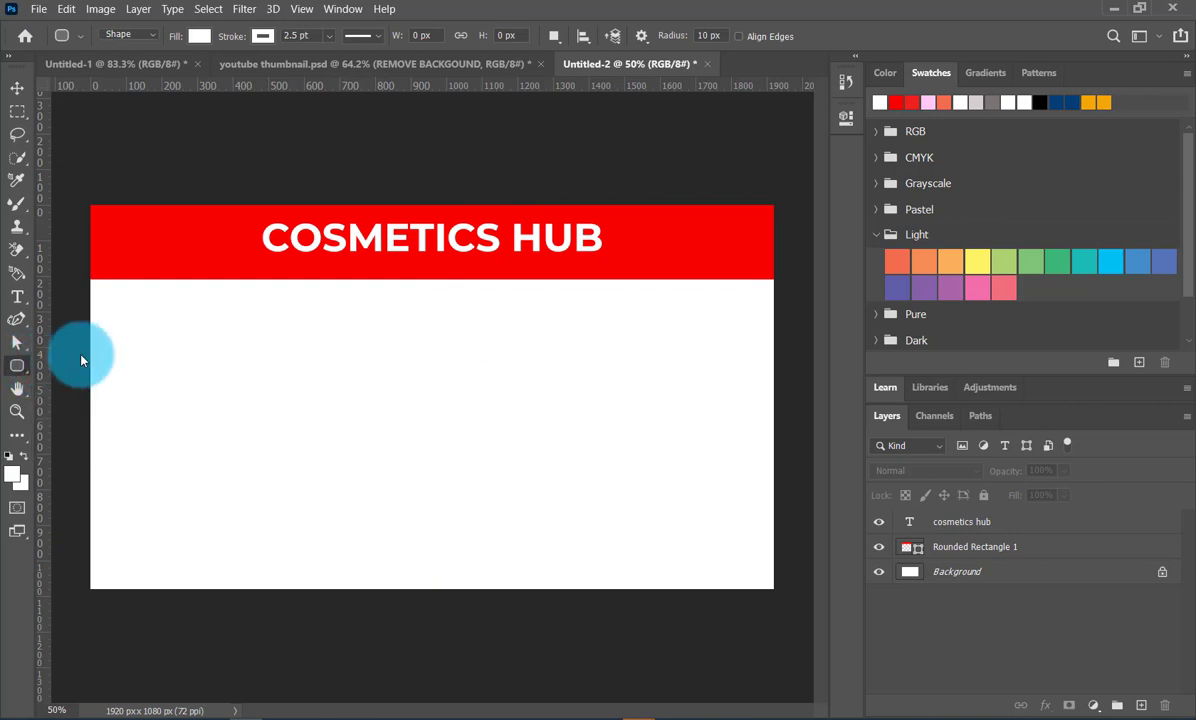
{"action": "left_click_drag", "start_coordinate": [78, 390], "coordinate": [432, 625]}
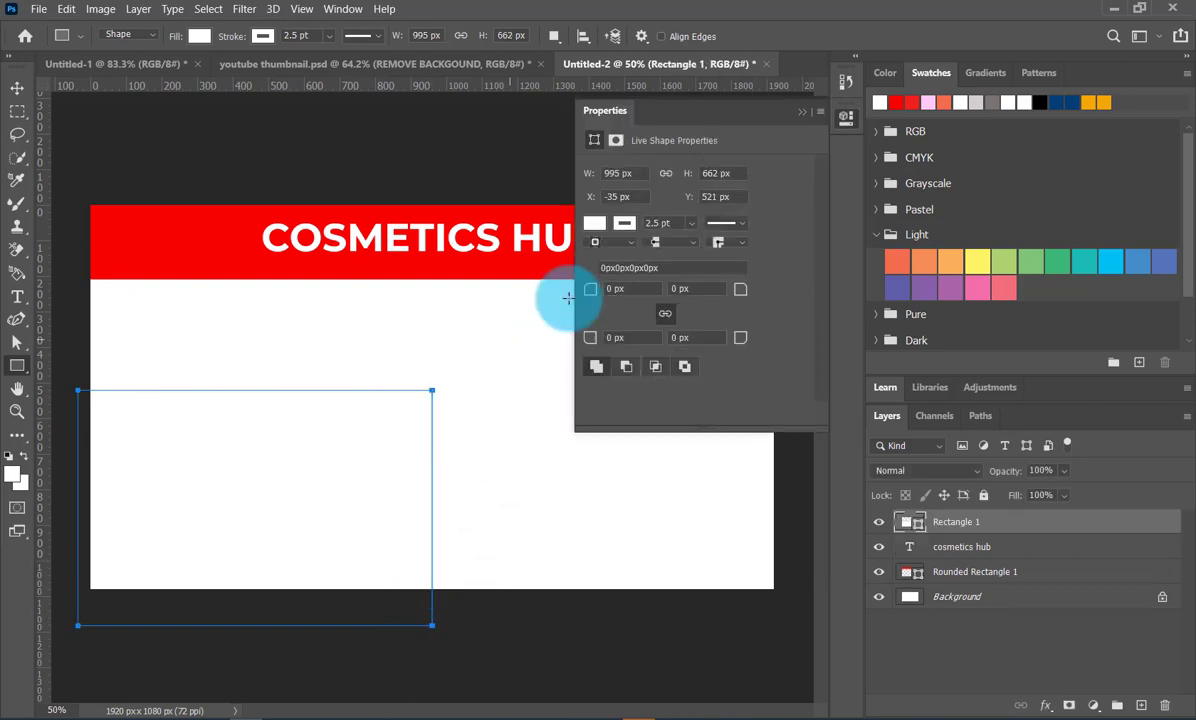
{"action": "left_click", "coordinate": [594, 222]}
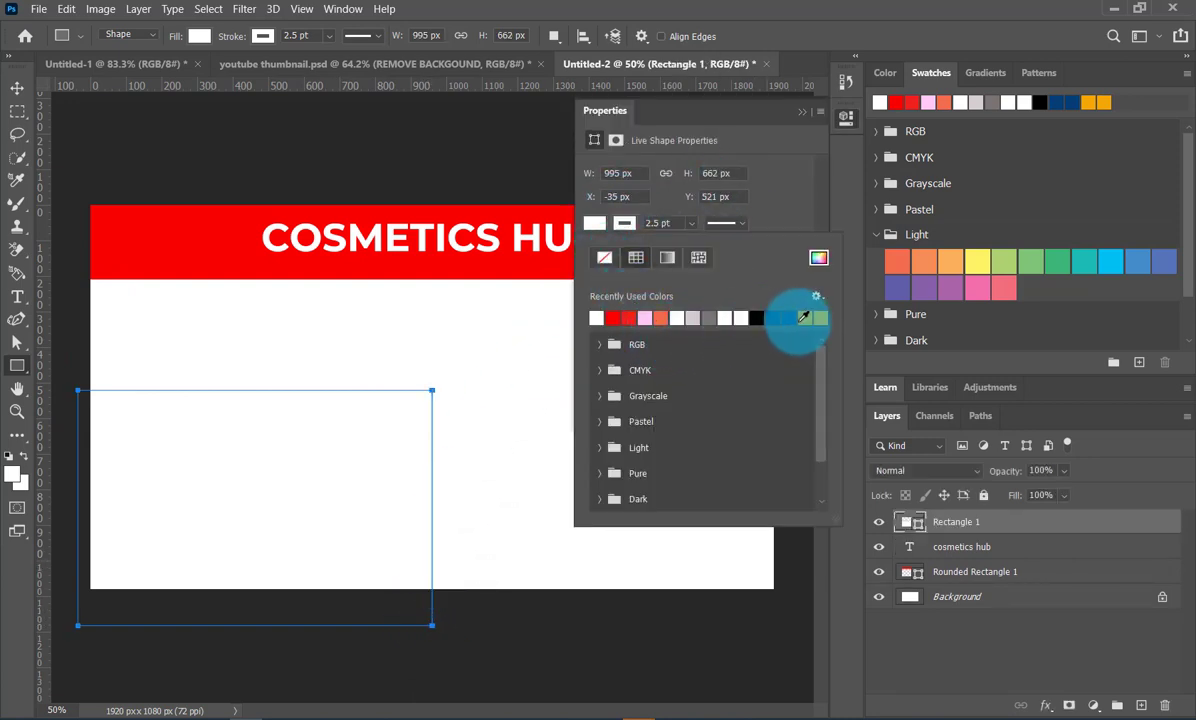
{"action": "left_click", "coordinate": [774, 318]}
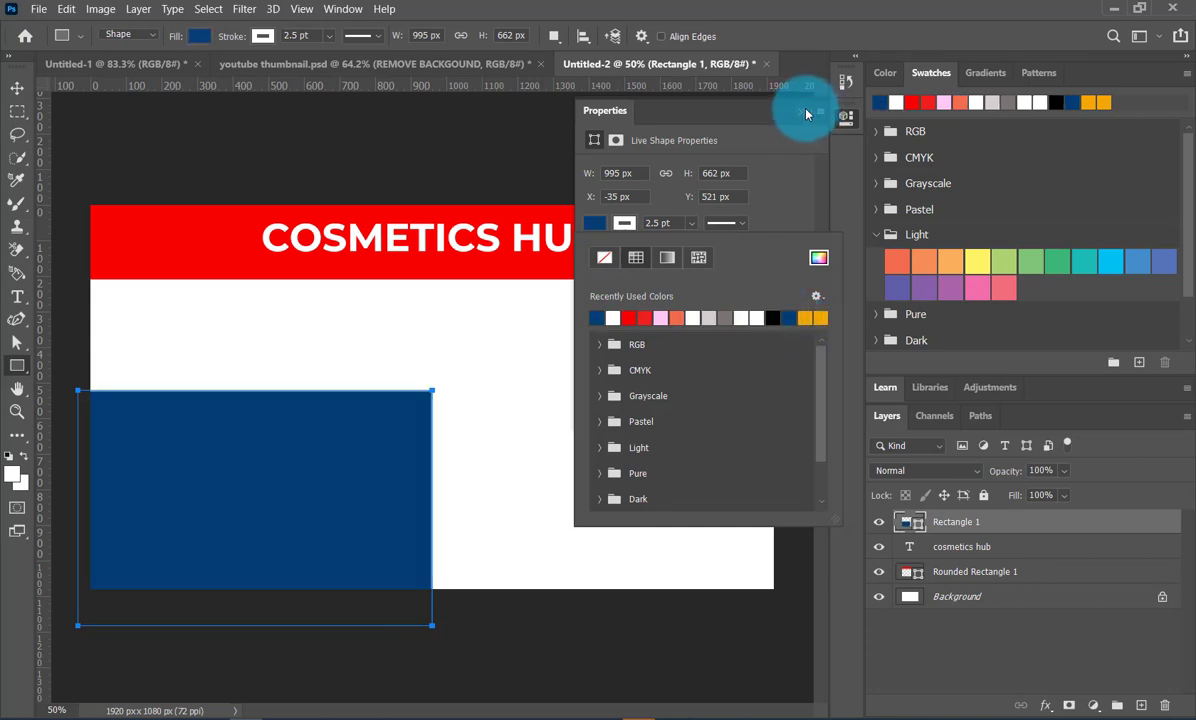
{"action": "left_click", "coordinate": [801, 111]}
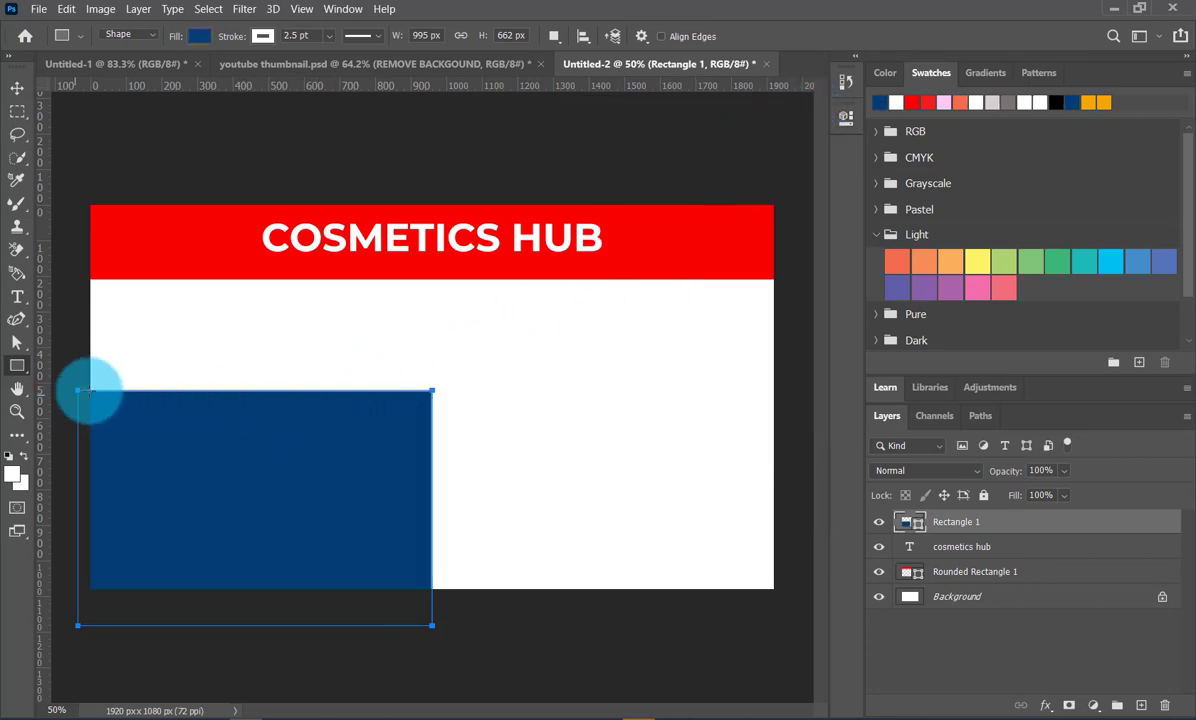
- Reshape the blue rectangle into a near-triangle by moving its upper-right corner point straight down below the canvas edge
{"action": "left_click", "coordinate": [24, 348]}
{"action": "left_click", "coordinate": [104, 360]}
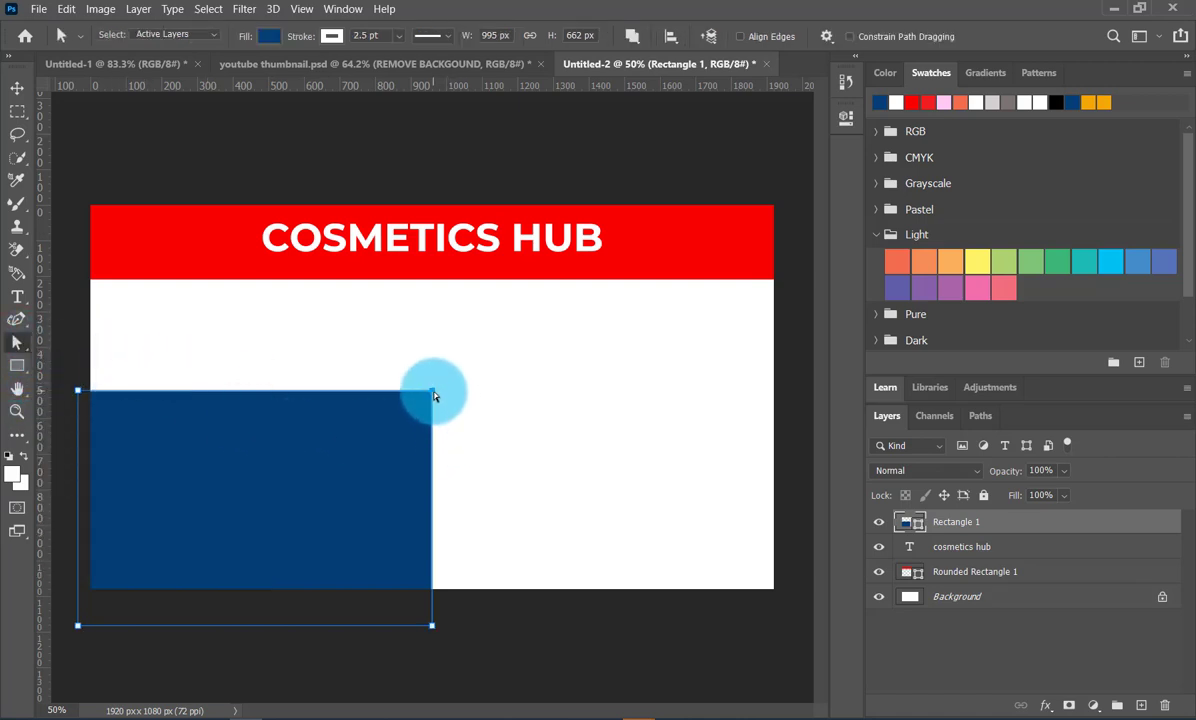
{"action": "left_click_drag", "start_coordinate": [433, 396], "coordinate": [432, 599]}
{"action": "left_click", "coordinate": [17, 88]}
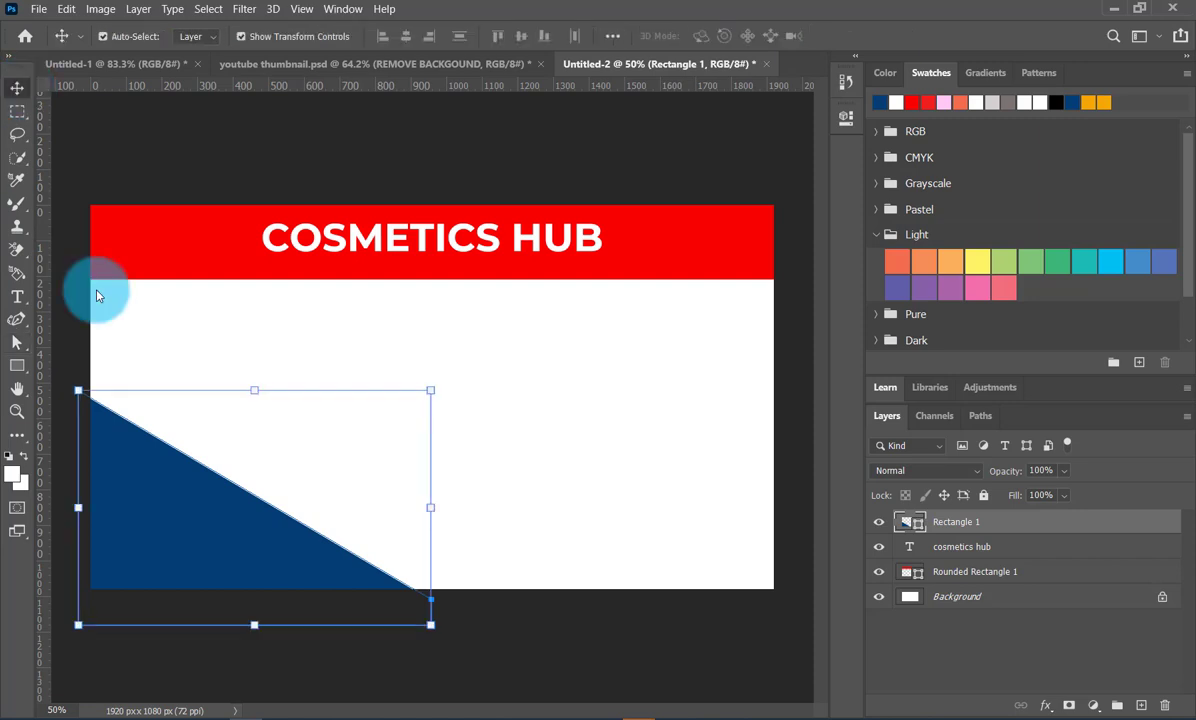
- Duplicate the blue triangular shape up and to the right, and recolour the copy orange
{"action": "left_click", "coordinate": [211, 515]}
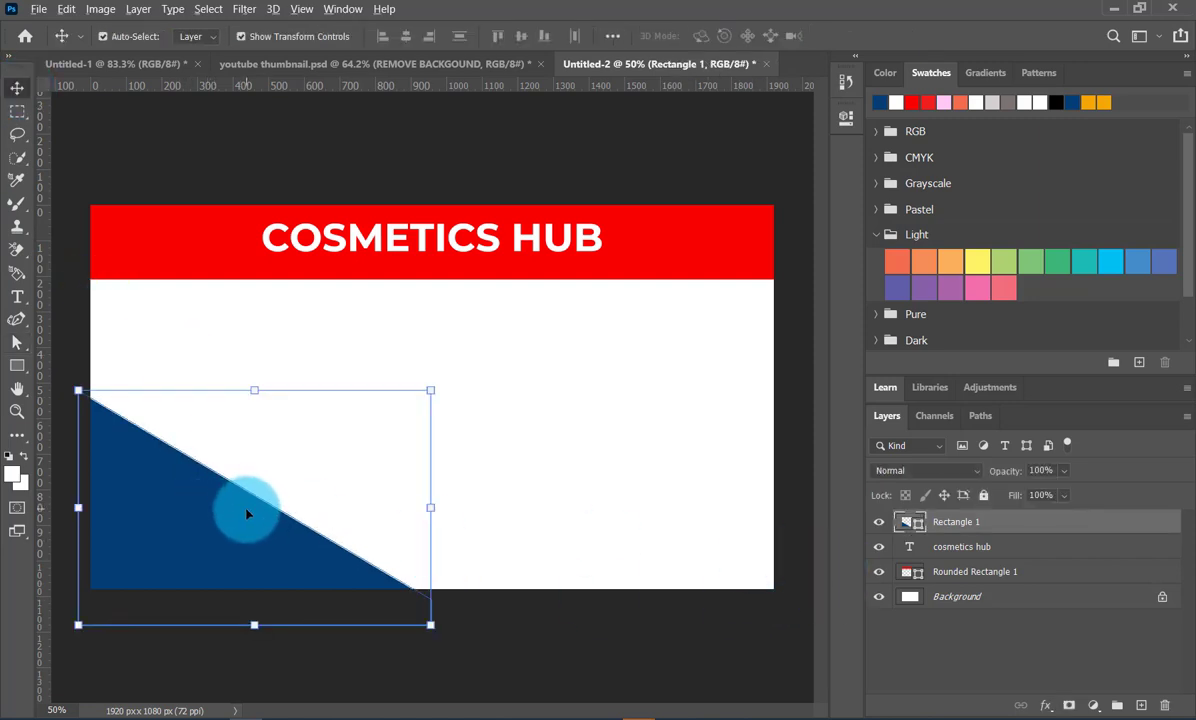
{"action": "left_click_drag", "start_coordinate": [247, 513], "coordinate": [321, 485]}
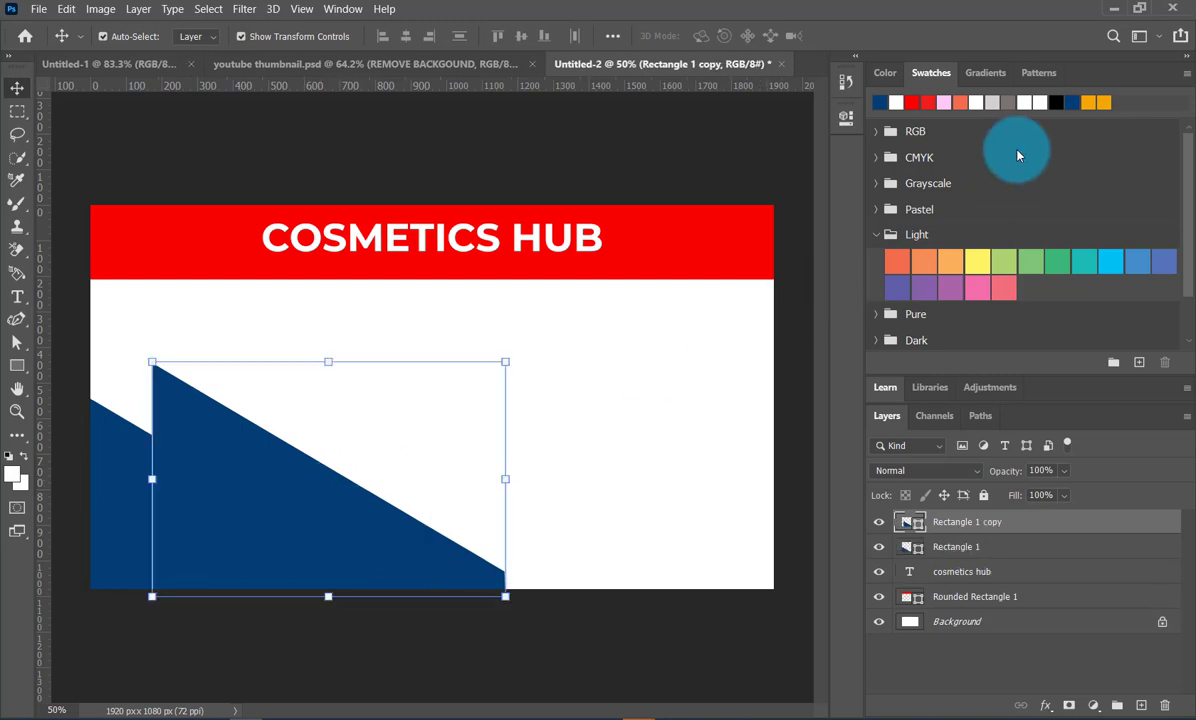
{"action": "left_click", "coordinate": [1100, 102]}
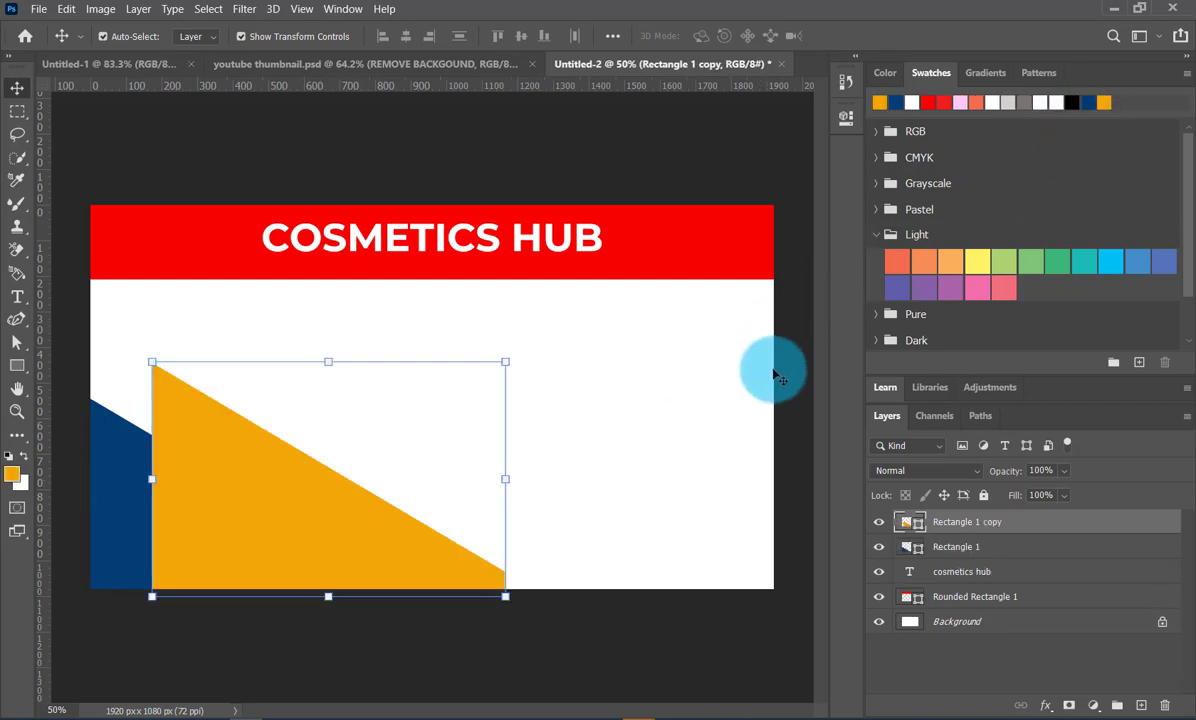
- Place the orange copy beneath the blue shape and shift it left to leave a narrow orange stripe along the diagonal
{"action": "left_click_drag", "start_coordinate": [1014, 520], "coordinate": [1001, 552]}
{"action": "left_click_drag", "start_coordinate": [364, 497], "coordinate": [267, 499]}
{"action": "left_click", "coordinate": [523, 472]}
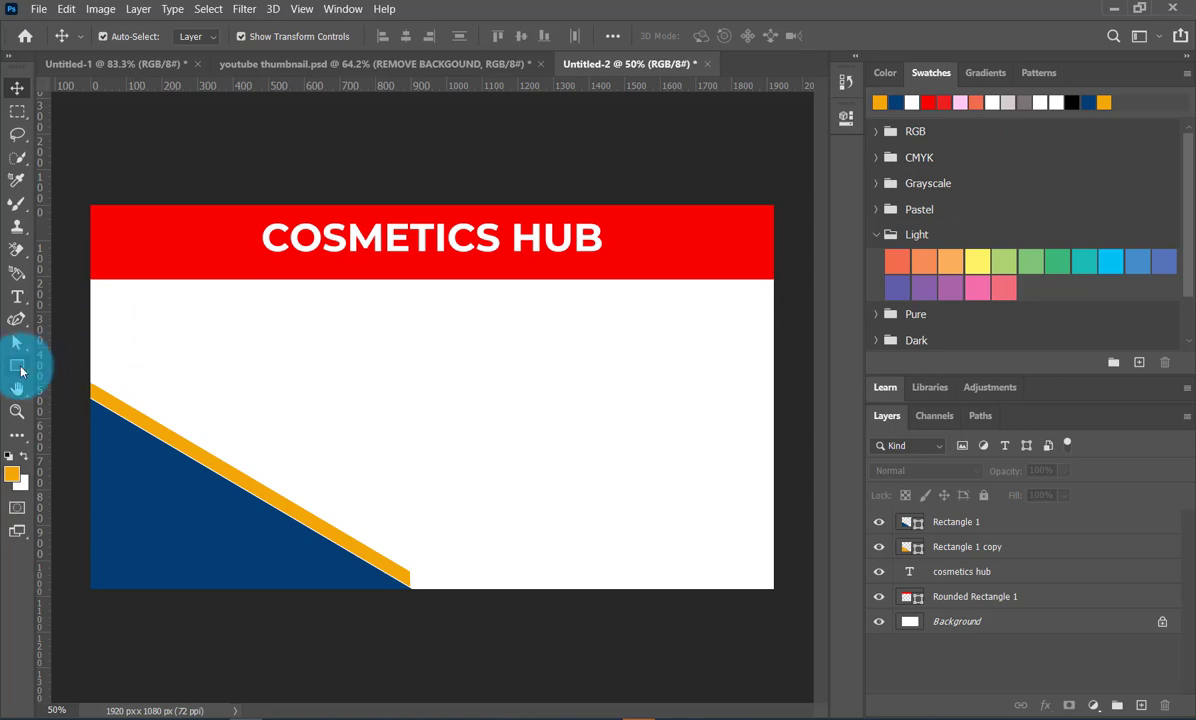
- Draw a circle about 432 px in diameter with the Ellipse Tool near the middle of the white area
{"action": "left_click", "coordinate": [17, 365]}
{"action": "left_click", "coordinate": [76, 400]}
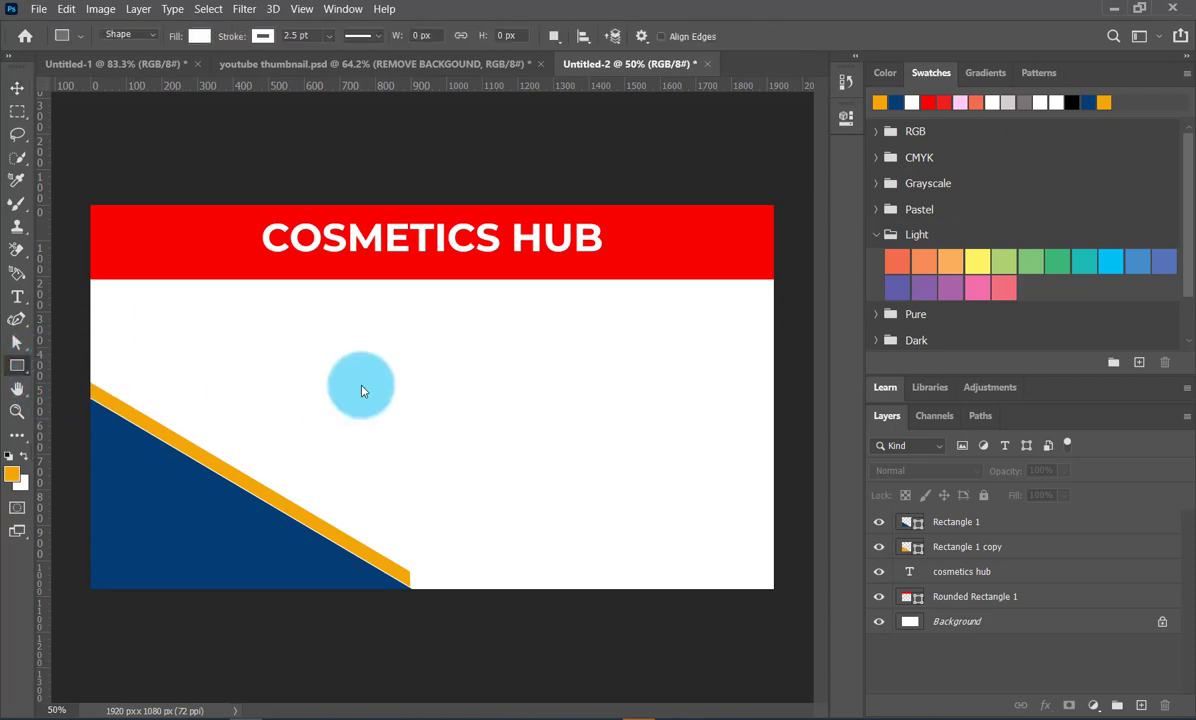
{"action": "left_click_drag", "start_coordinate": [390, 355], "coordinate": [577, 505]}
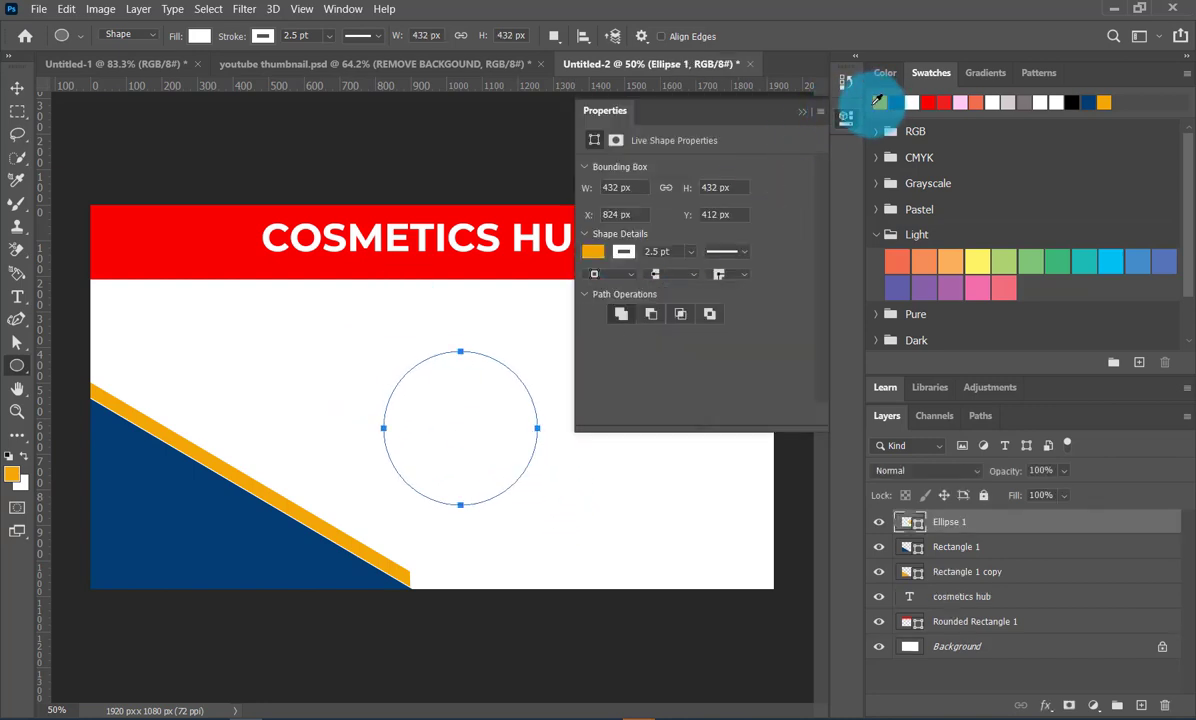
- Fill the circle with orange and give it a dark blue 5 pt stroke
{"action": "left_click", "coordinate": [878, 101]}
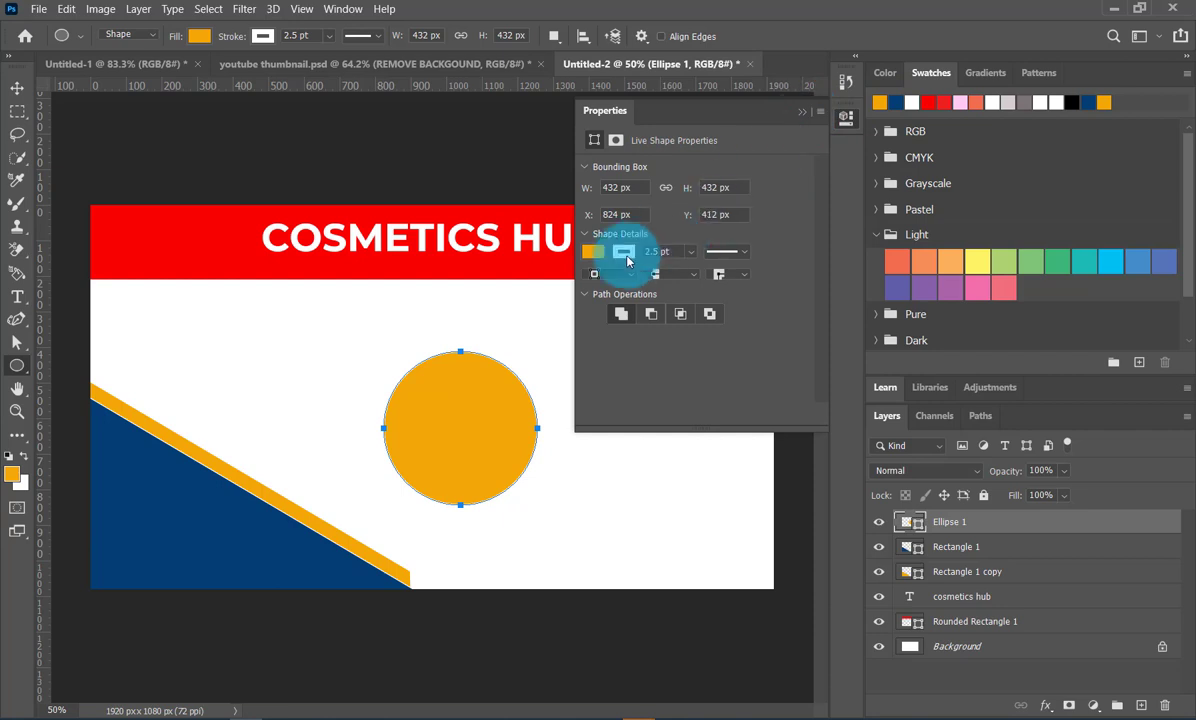
{"action": "left_click", "coordinate": [593, 251]}
{"action": "left_click", "coordinate": [617, 344]}
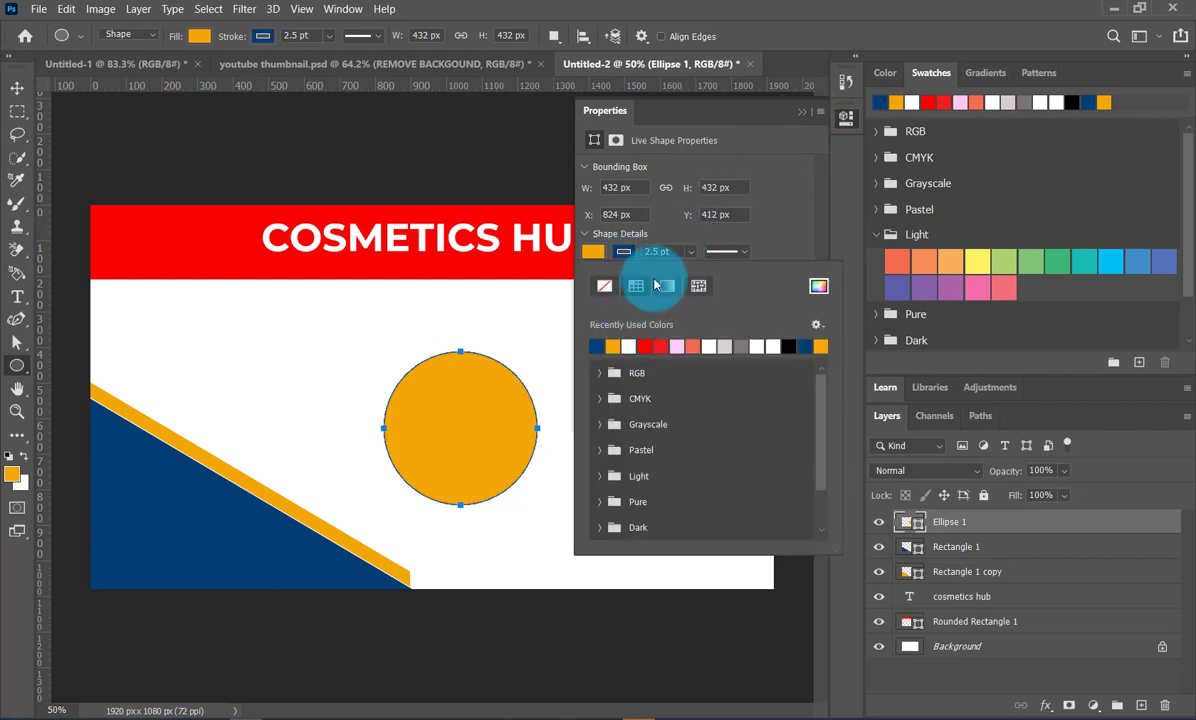
{"action": "left_click", "coordinate": [672, 251]}
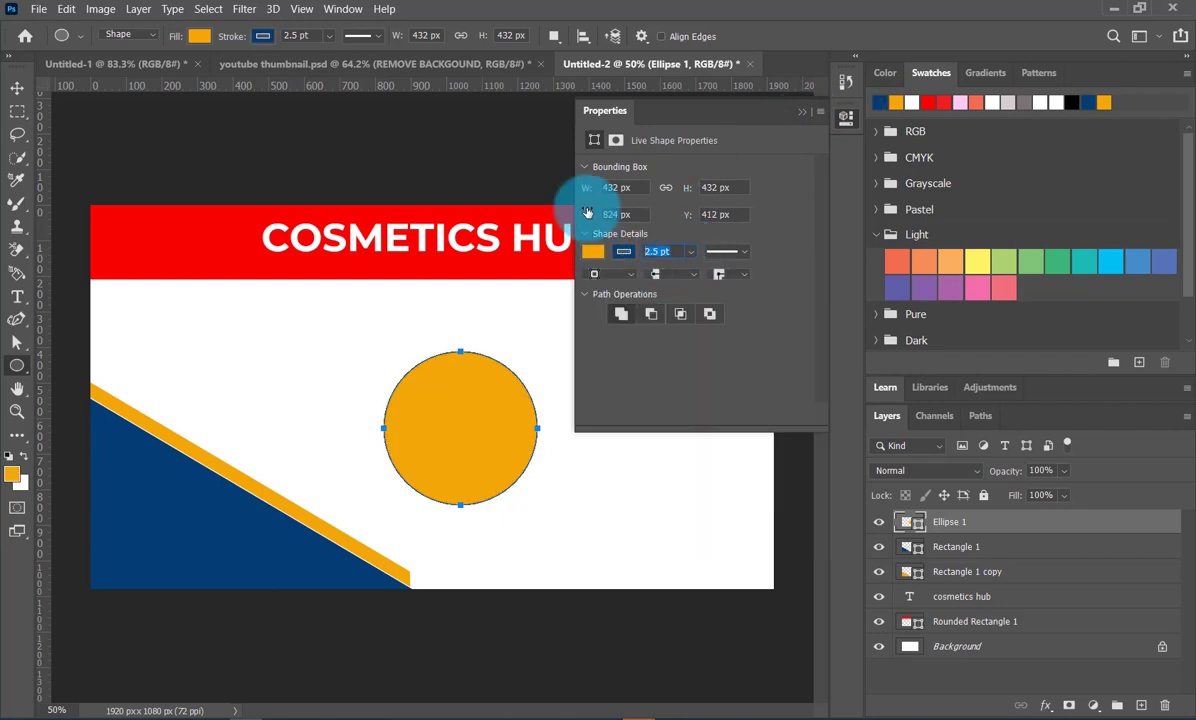
{"action": "type", "text": "5"}
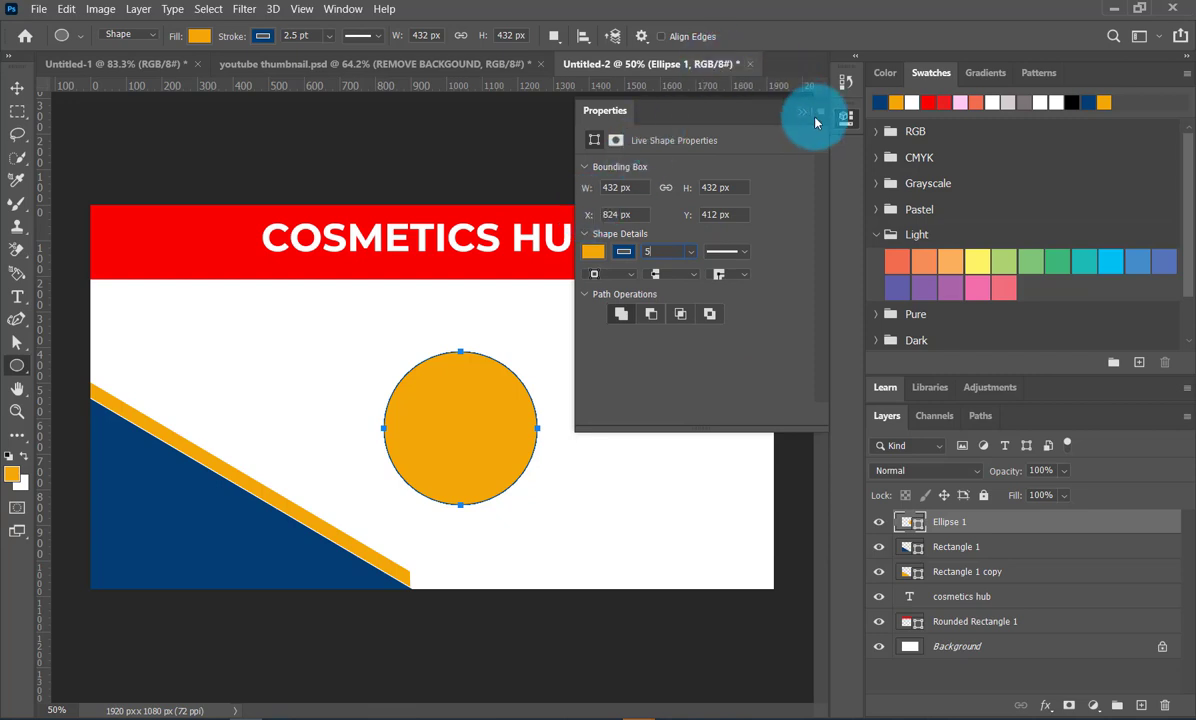
{"action": "key", "text": "Return"}
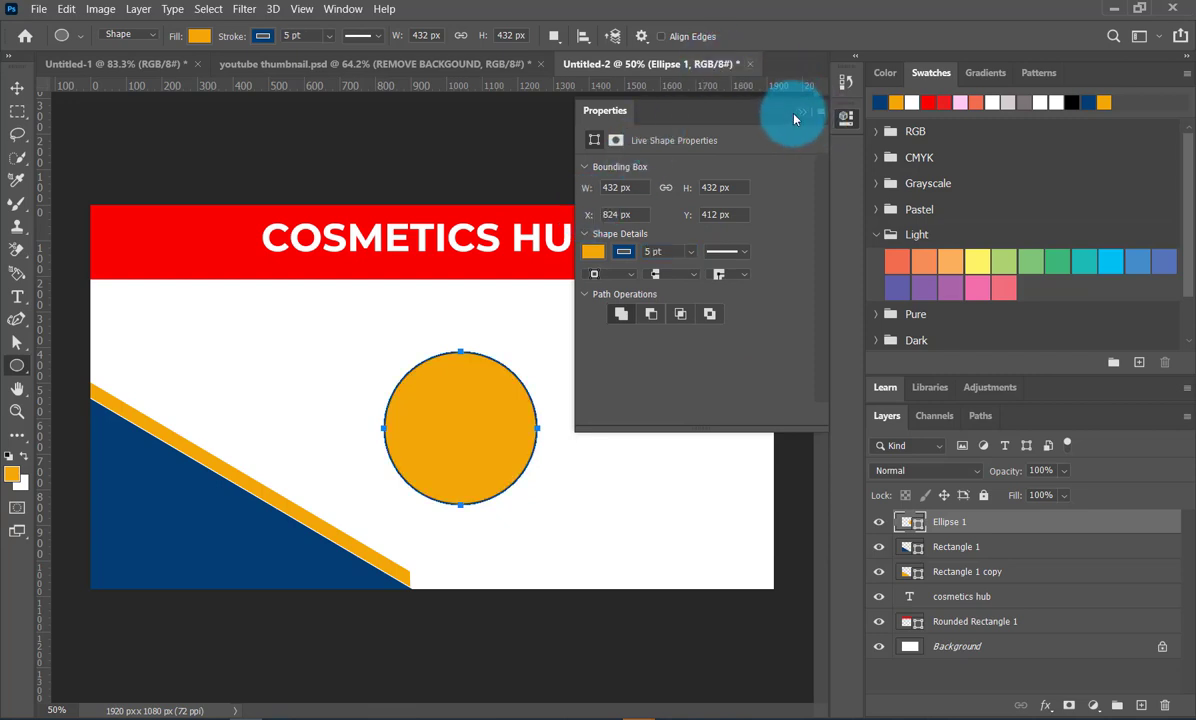
{"action": "left_click", "coordinate": [794, 119]}
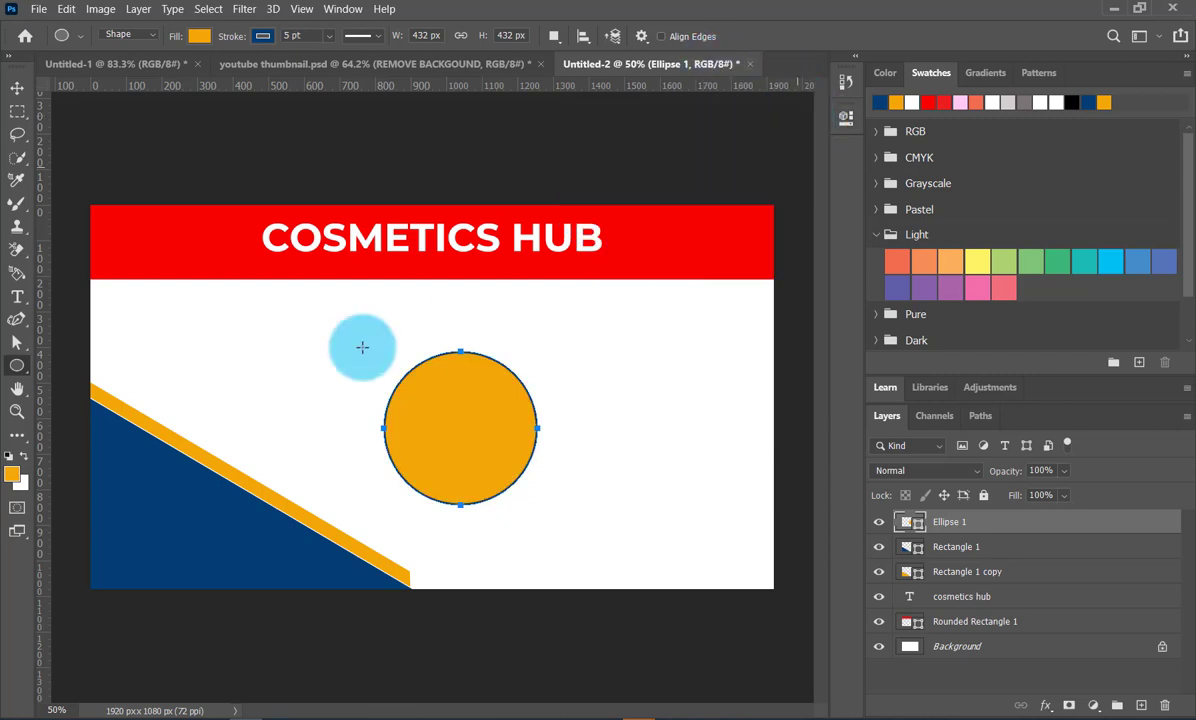
- Move the circle up to the red bar's lower edge and duplicate it twice to form a row of three
{"action": "left_click", "coordinate": [18, 90]}
{"action": "left_click_drag", "start_coordinate": [440, 402], "coordinate": [658, 343]}
{"action": "key", "text": "ctrl+j"}
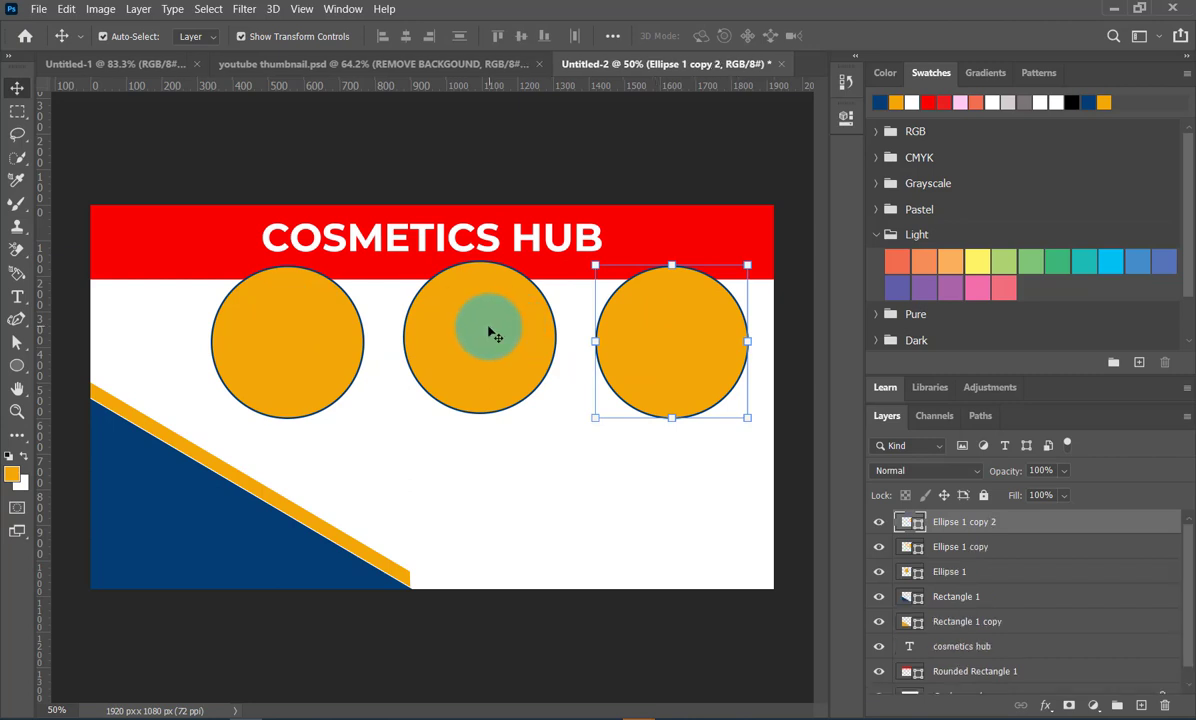
- Align the three circles by their vertical centers and shift the whole row slightly left beneath the title
{"action": "left_click", "coordinate": [489, 333], "text": "shift"}
{"action": "left_click", "coordinate": [286, 334], "text": "shift"}
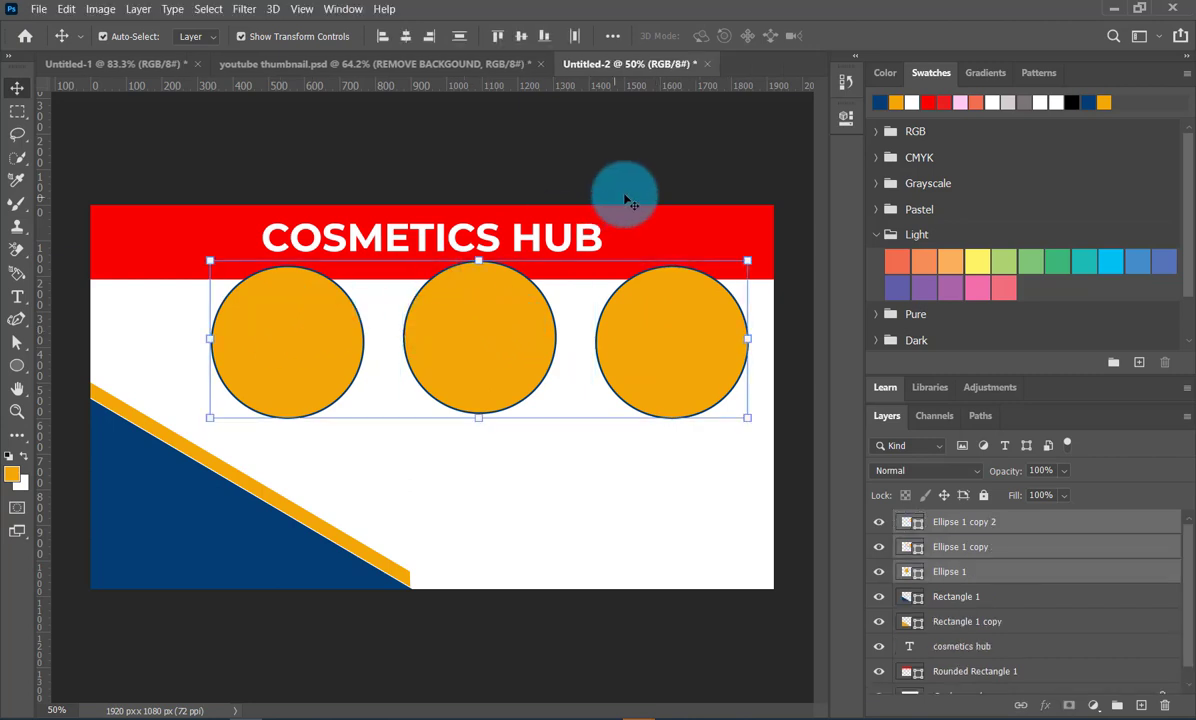
{"action": "left_click", "coordinate": [520, 36]}
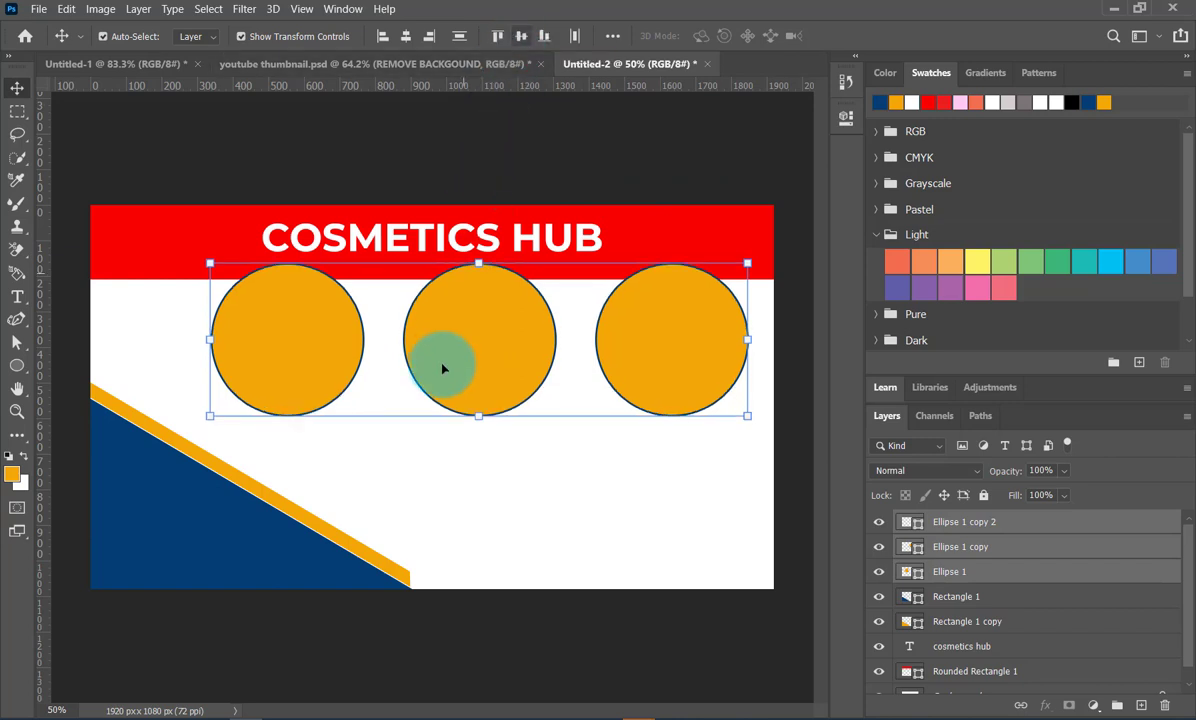
{"action": "left_click_drag", "start_coordinate": [502, 366], "coordinate": [474, 366]}
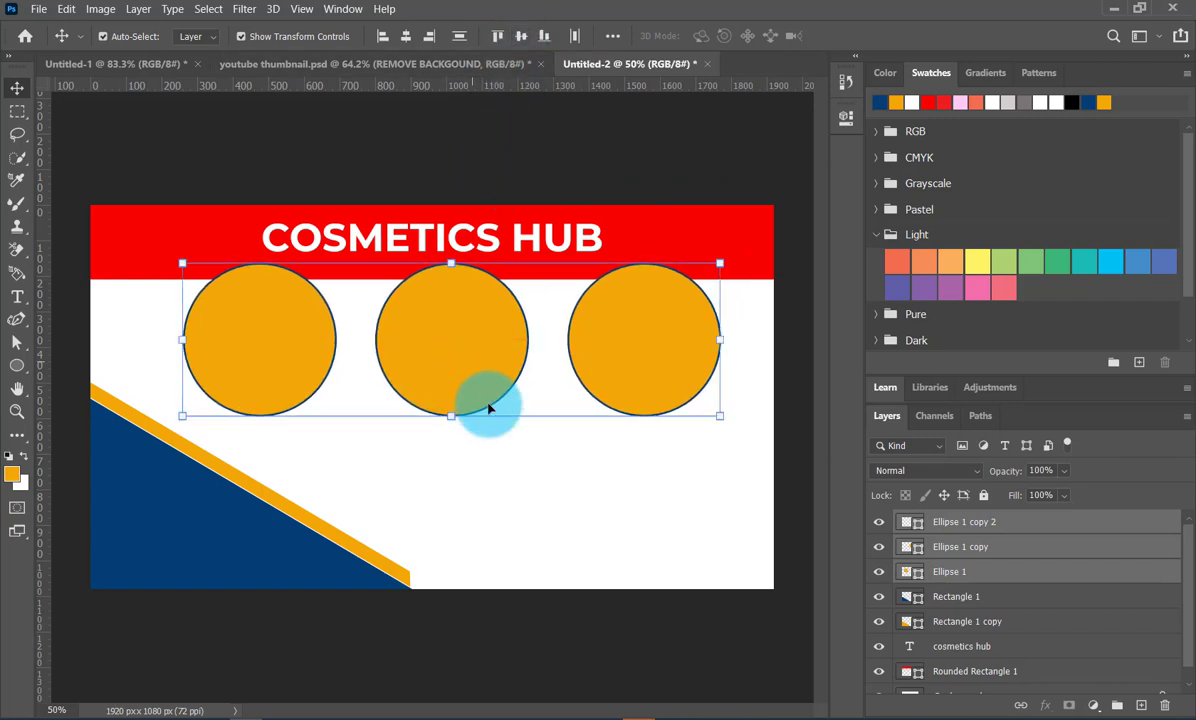
{"action": "left_click", "coordinate": [521, 481]}
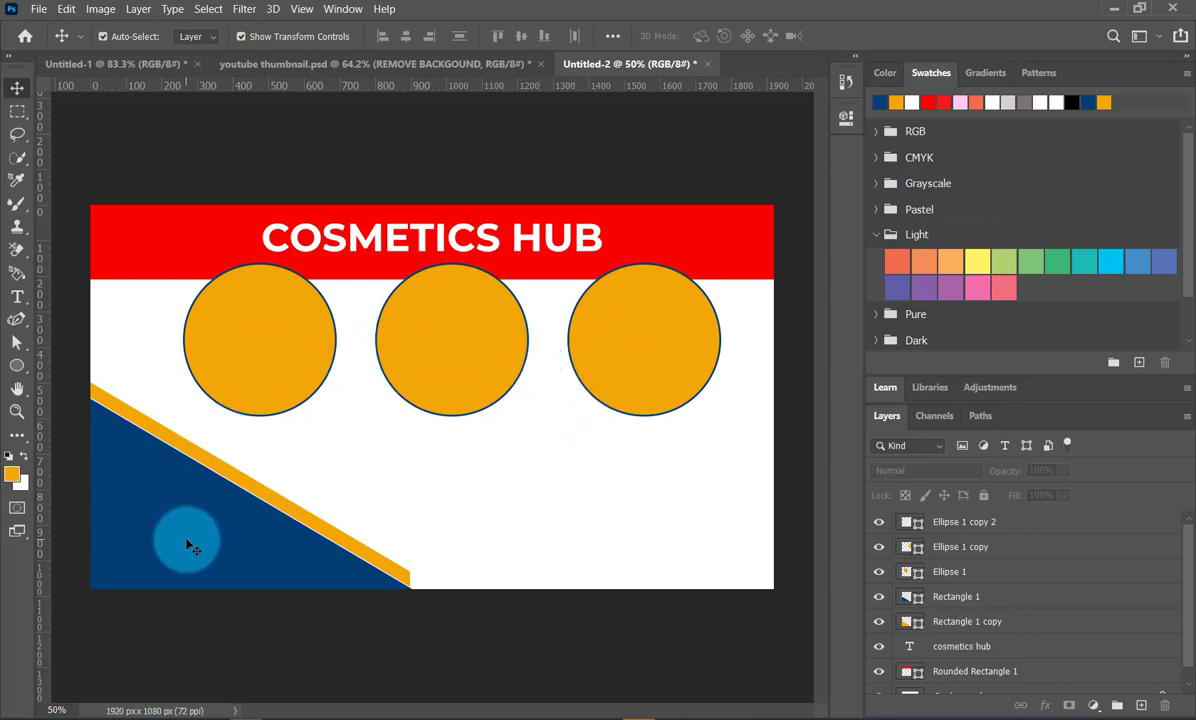
- Switch to the browser's cosmetics image results, open the MedlinePlus picture of a woman applying lipstick, and copy it
{"action": "left_click", "coordinate": [608, 714]}
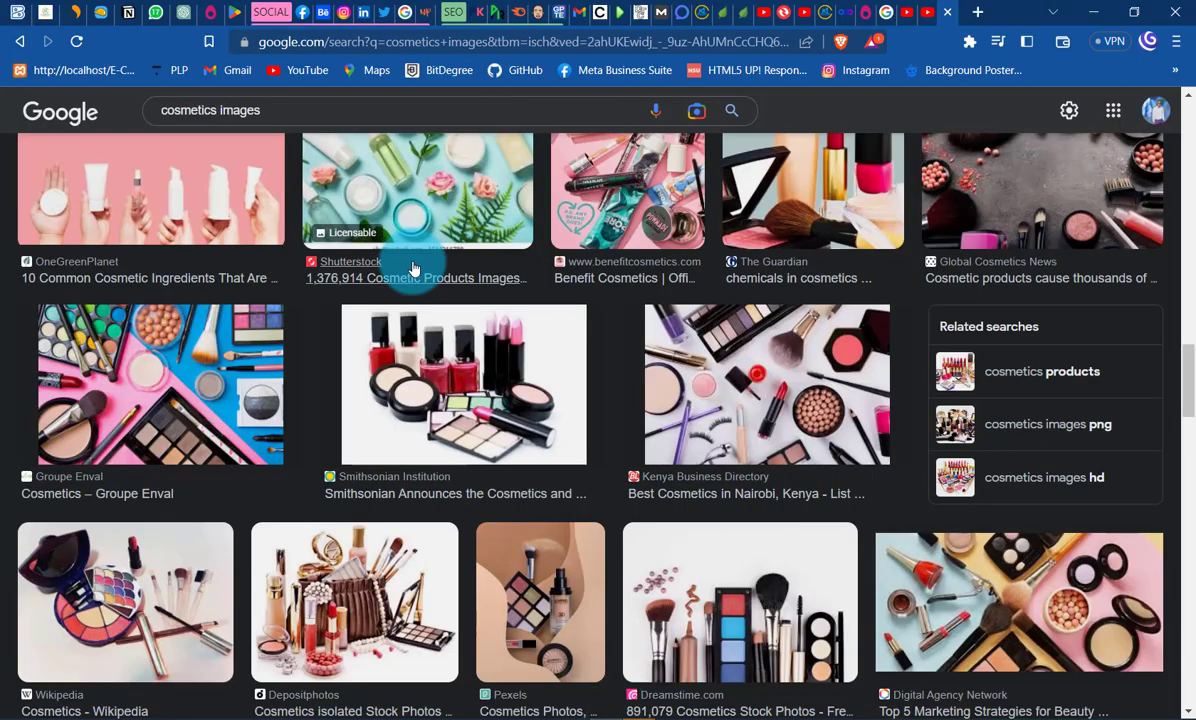
{"action": "scroll", "coordinate": [430, 330], "scroll_direction": "down", "scroll_amount": 5}
{"action": "scroll", "coordinate": [446, 368], "scroll_direction": "down", "scroll_amount": 4}
{"action": "scroll", "coordinate": [195, 286], "scroll_direction": "up", "scroll_amount": 4}
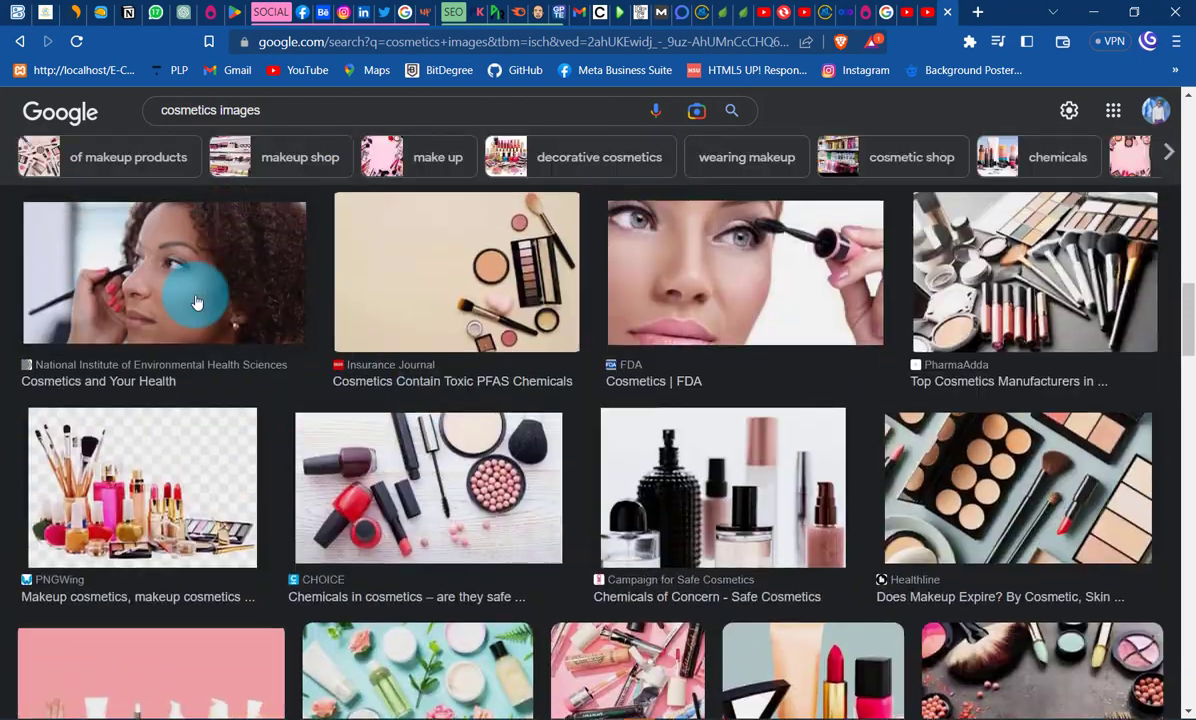
{"action": "left_click", "coordinate": [195, 290]}
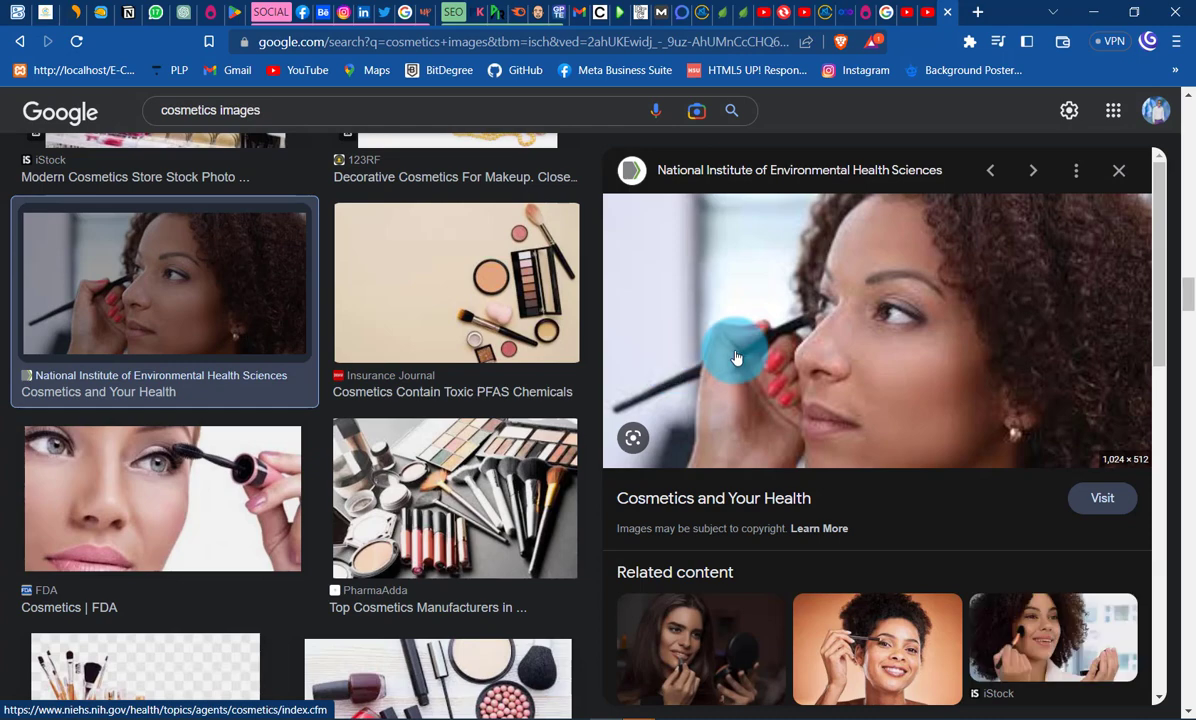
{"action": "scroll", "coordinate": [837, 340], "scroll_direction": "down", "scroll_amount": 3}
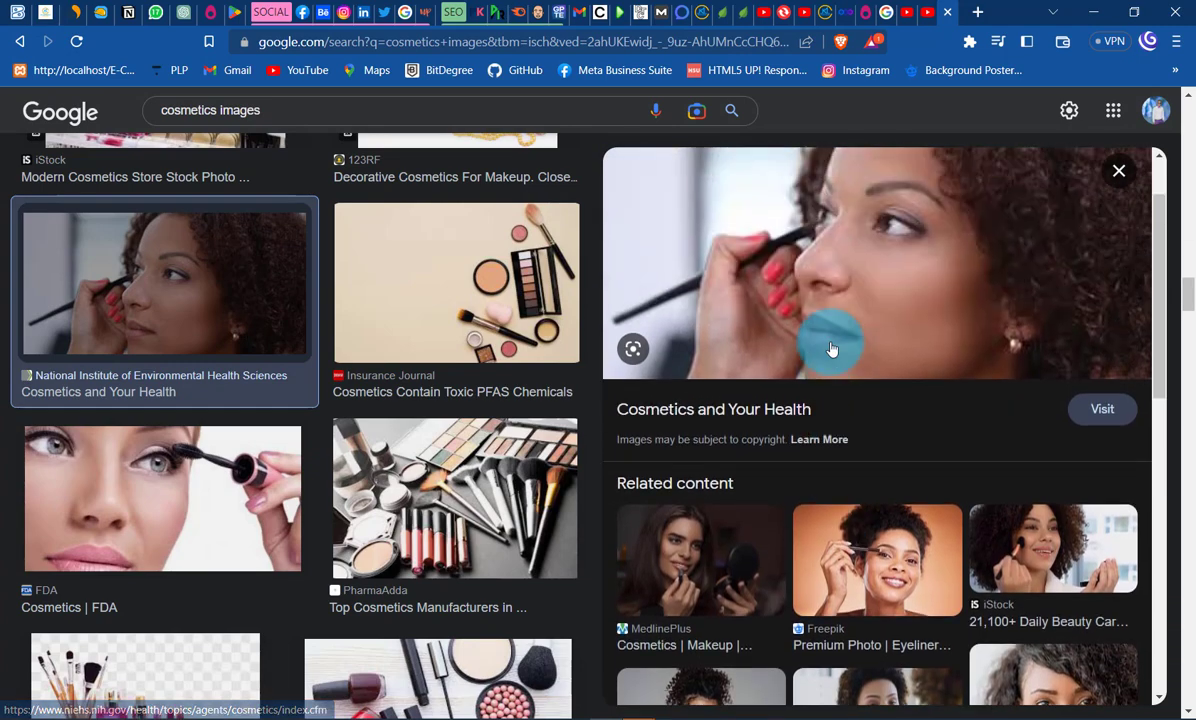
{"action": "left_click", "coordinate": [742, 566]}
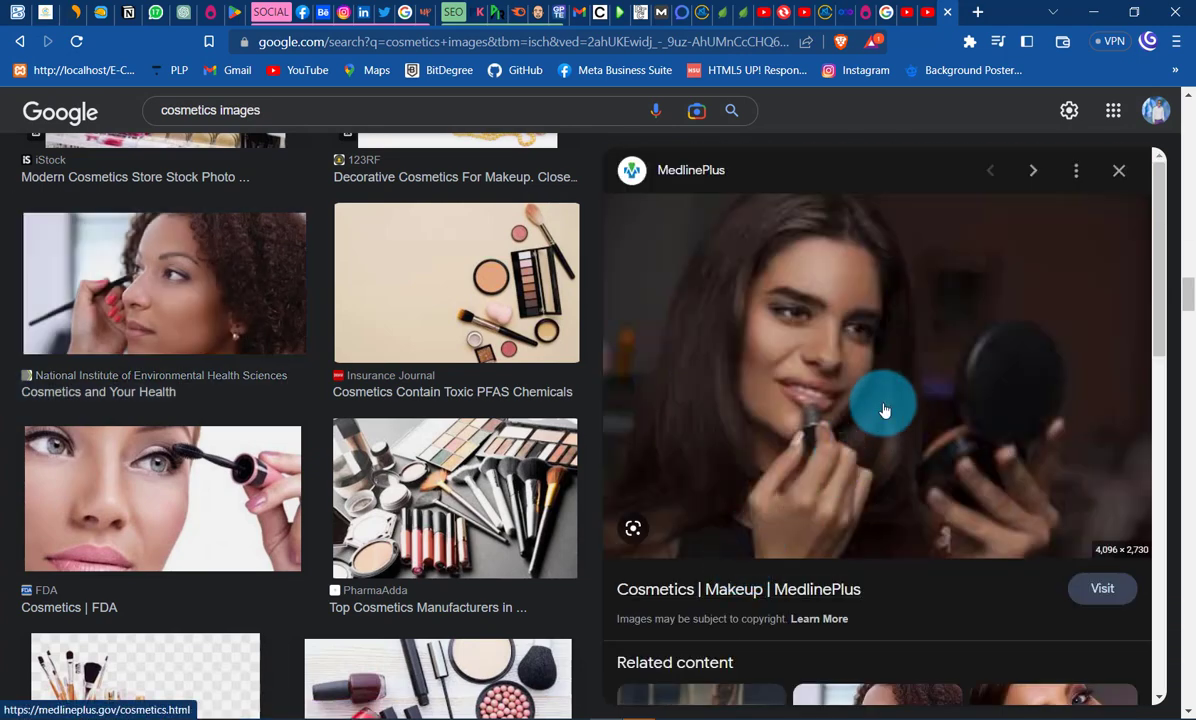
{"action": "right_click", "coordinate": [848, 326]}
{"action": "left_click", "coordinate": [905, 502]}
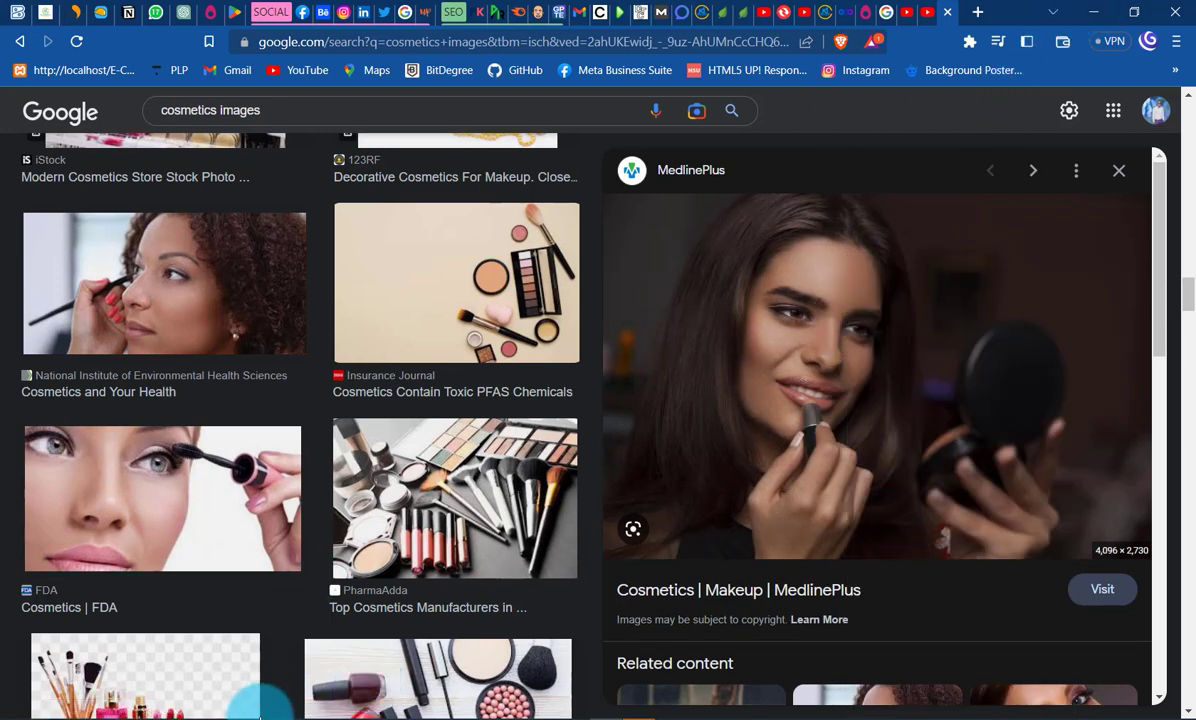
- Switch back to Photoshop, paste the copied picture into the banner, and scale it down to about 29%
{"action": "left_click", "coordinate": [245, 718]}
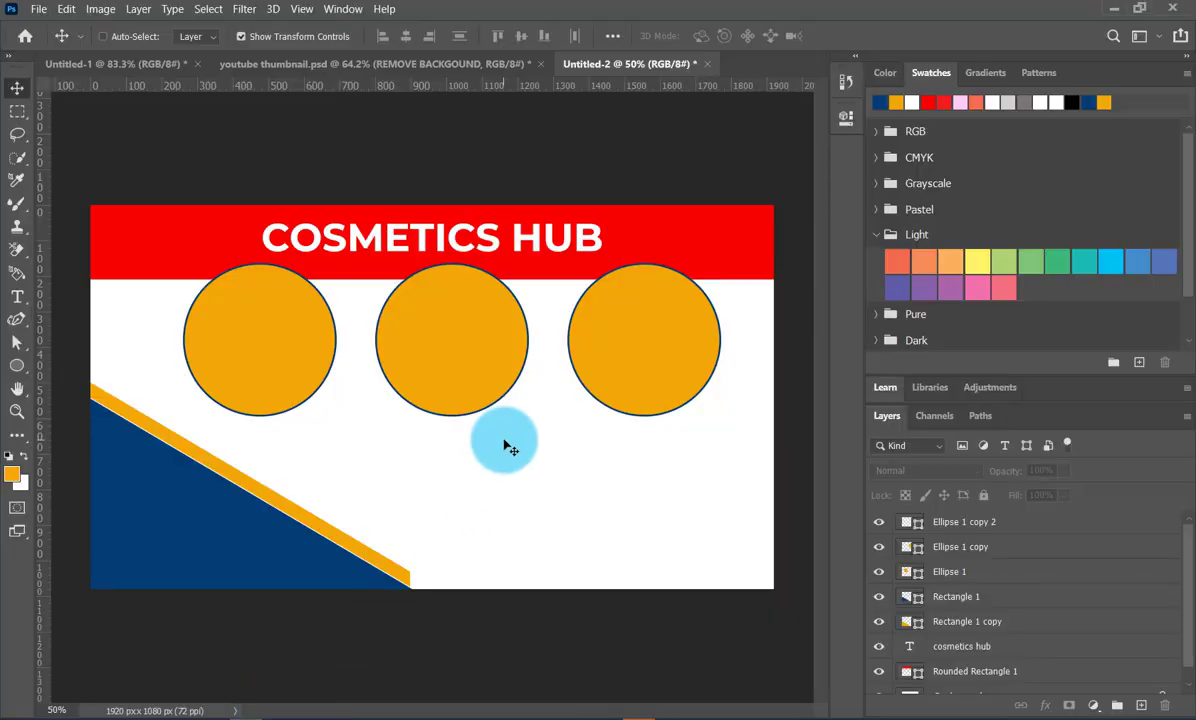
{"action": "key", "text": "ctrl+v"}
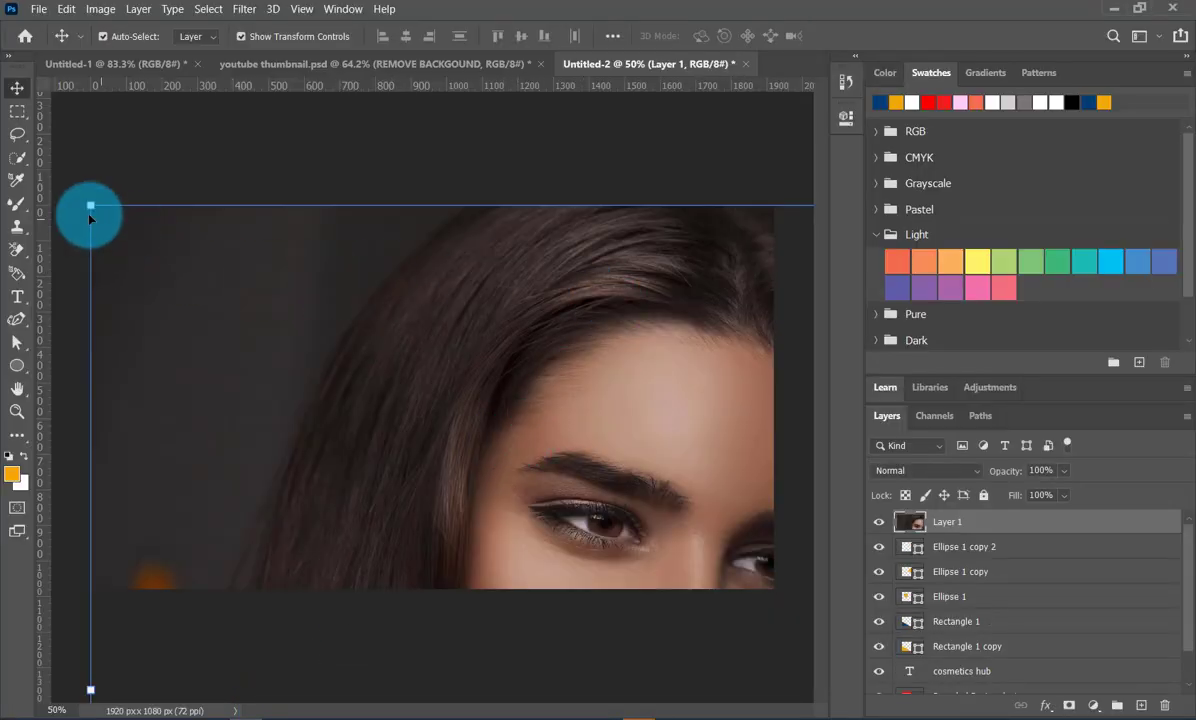
{"action": "left_click_drag", "start_coordinate": [90, 208], "coordinate": [731, 267]}
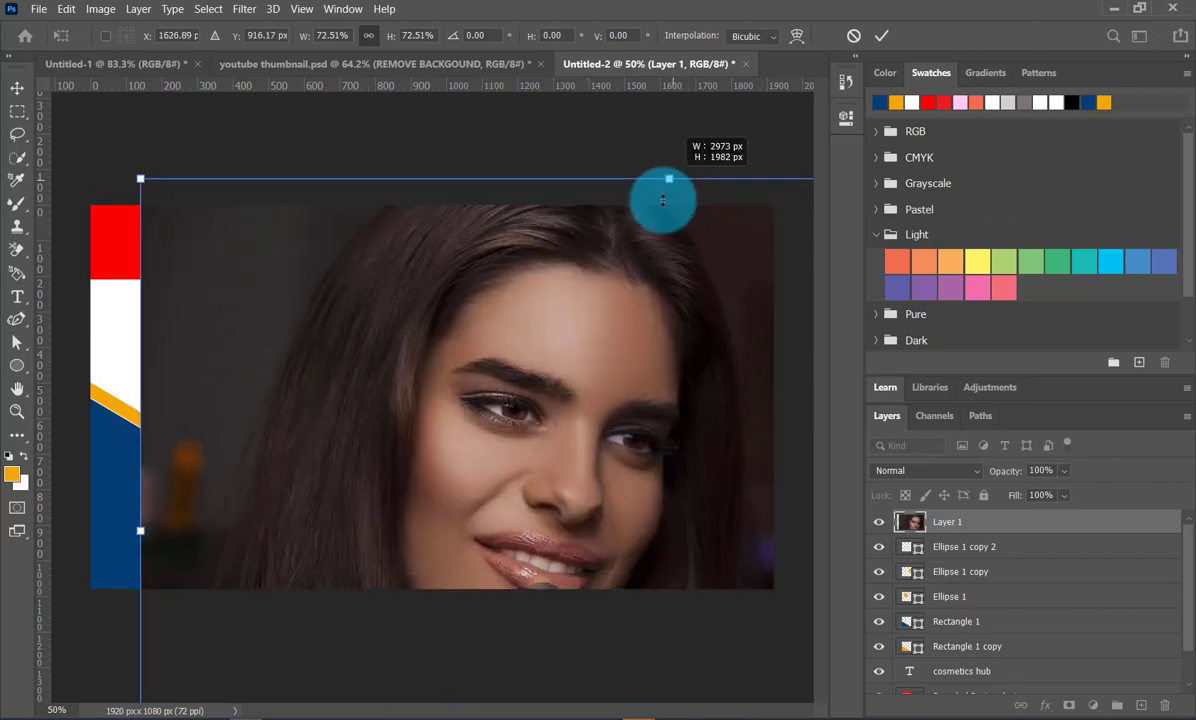
{"action": "left_click_drag", "start_coordinate": [663, 200], "coordinate": [563, 414]}
{"action": "left_click_drag", "start_coordinate": [526, 471], "coordinate": [346, 400]}
{"action": "left_click_drag", "start_coordinate": [385, 296], "coordinate": [561, 296]}
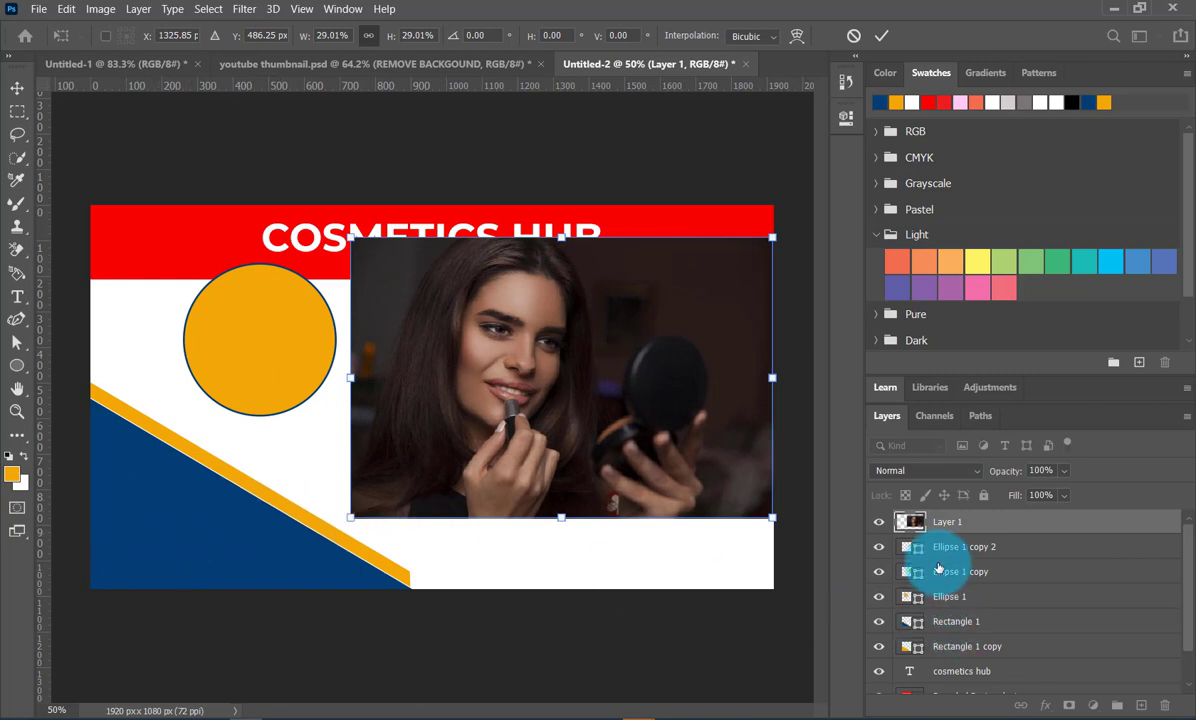
- Place the picture layer directly above Rectangle 1, beneath the circles, and move the picture over the blue triangular shape
{"action": "left_click", "coordinate": [978, 530]}
{"action": "left_click_drag", "start_coordinate": [978, 530], "coordinate": [955, 612]}
{"action": "left_click_drag", "start_coordinate": [590, 470], "coordinate": [278, 560]}
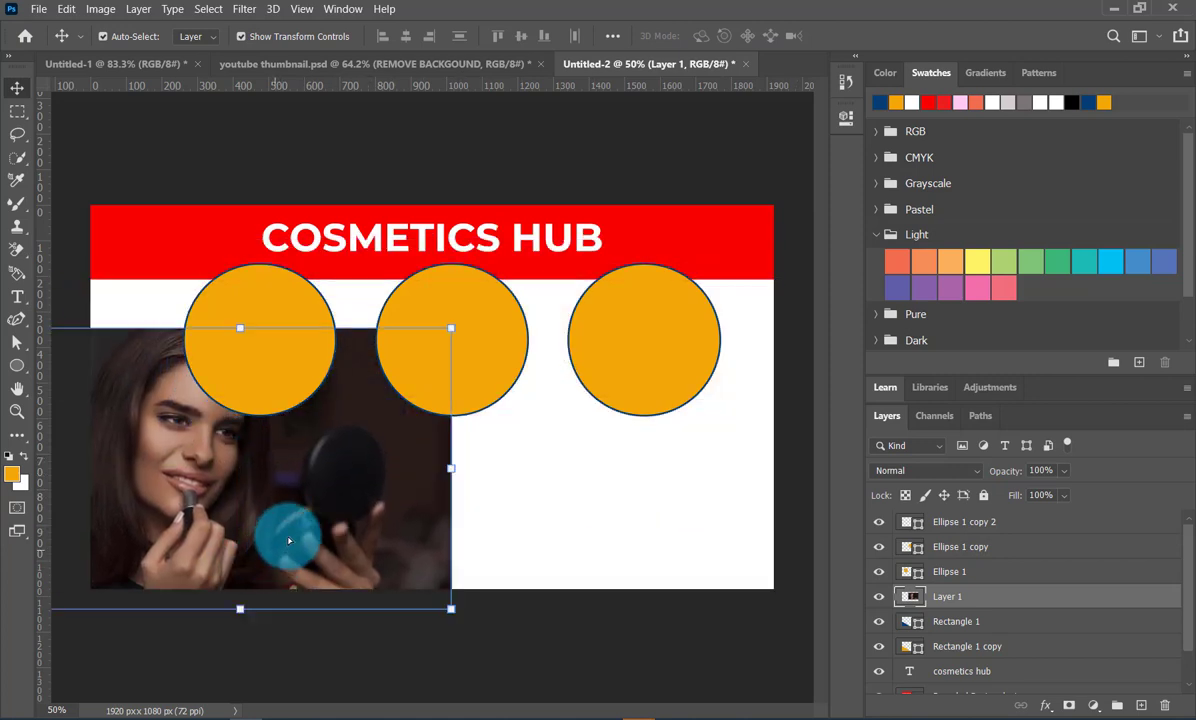
- Scale the picture to about 86% of its size so it covers the blue triangular shape, and apply the transform
{"action": "left_click_drag", "start_coordinate": [240, 327], "coordinate": [248, 400]}
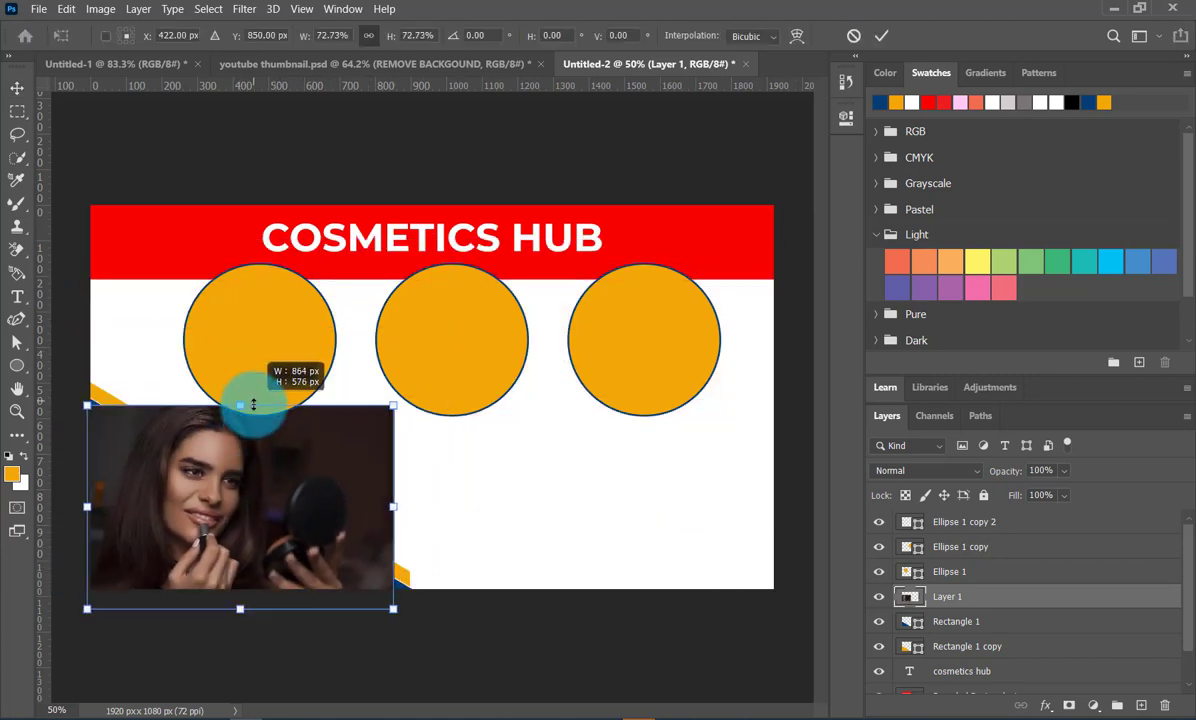
{"action": "left_click_drag", "start_coordinate": [240, 480], "coordinate": [212, 497]}
{"action": "left_click_drag", "start_coordinate": [373, 494], "coordinate": [432, 517]}
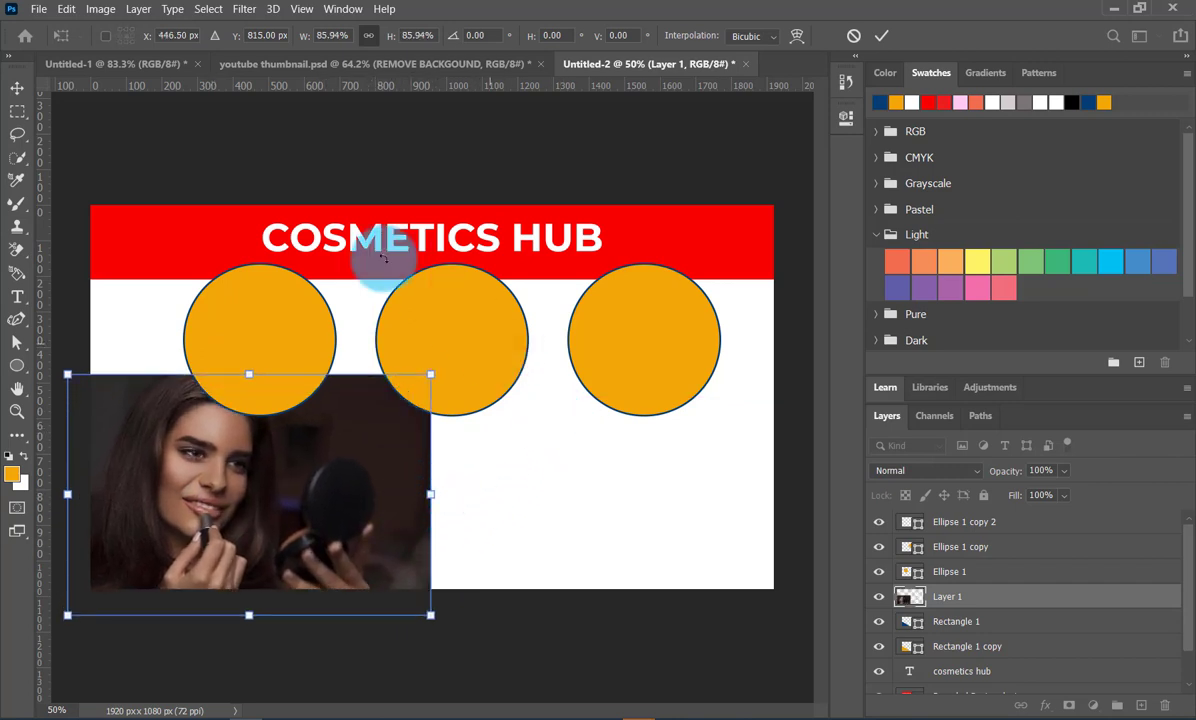
{"action": "left_click", "coordinate": [139, 9]}
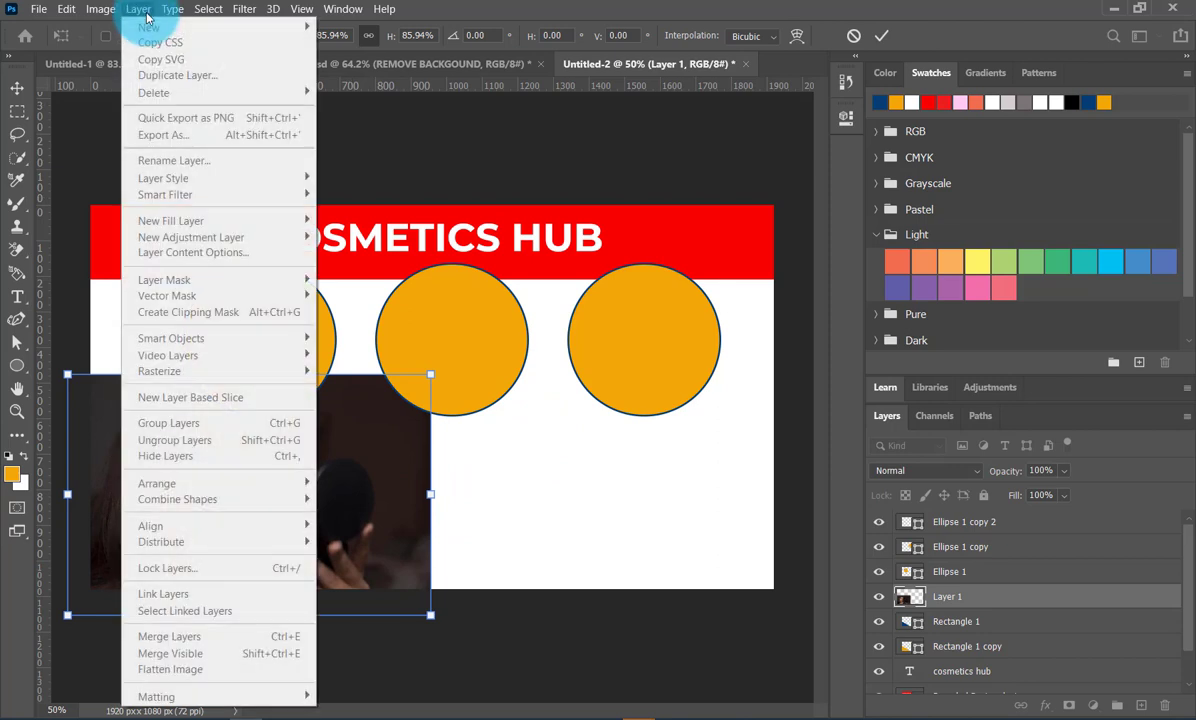
{"action": "left_click", "coordinate": [146, 12]}
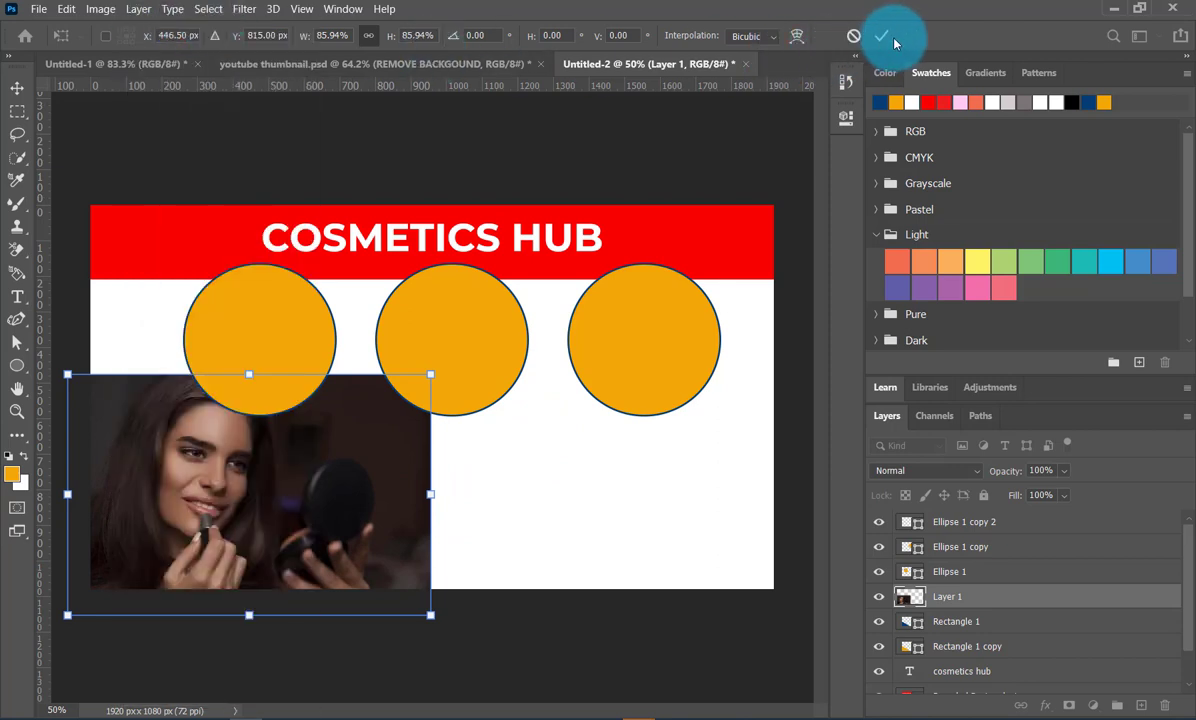
{"action": "left_click", "coordinate": [882, 37]}
- Clip the picture to the blue triangular shape and shift it down and left so the woman's face shows inside
{"action": "left_click", "coordinate": [139, 9]}
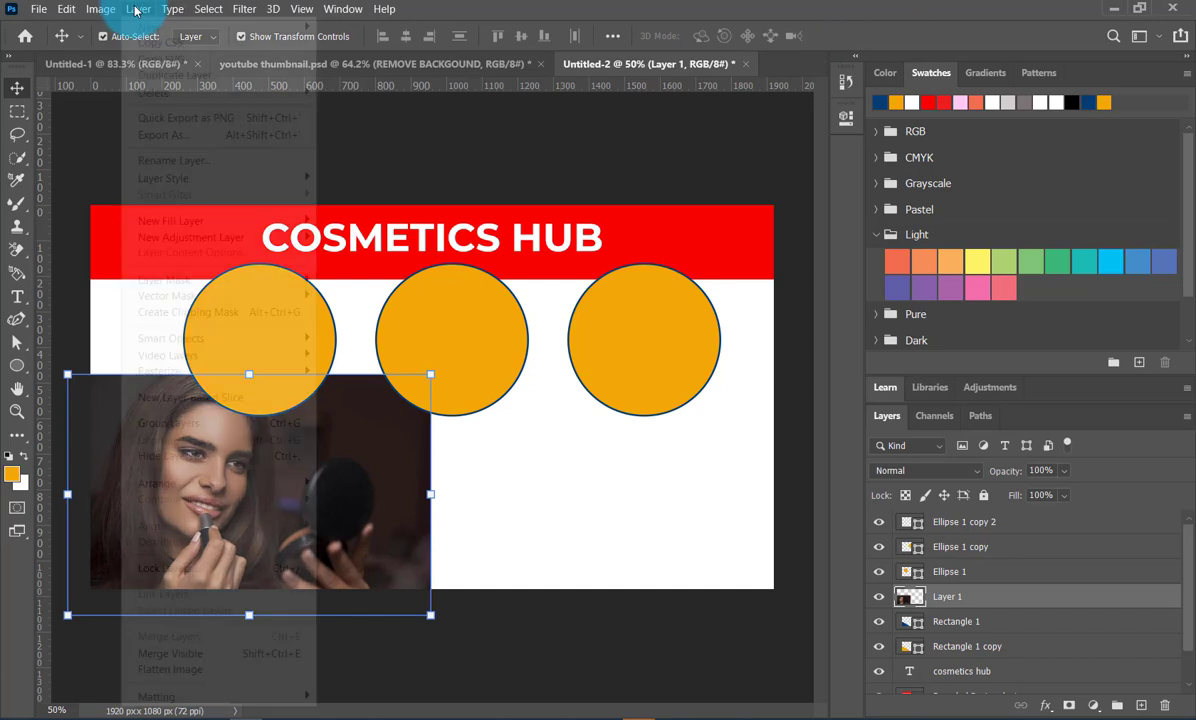
{"action": "left_click", "coordinate": [201, 316]}
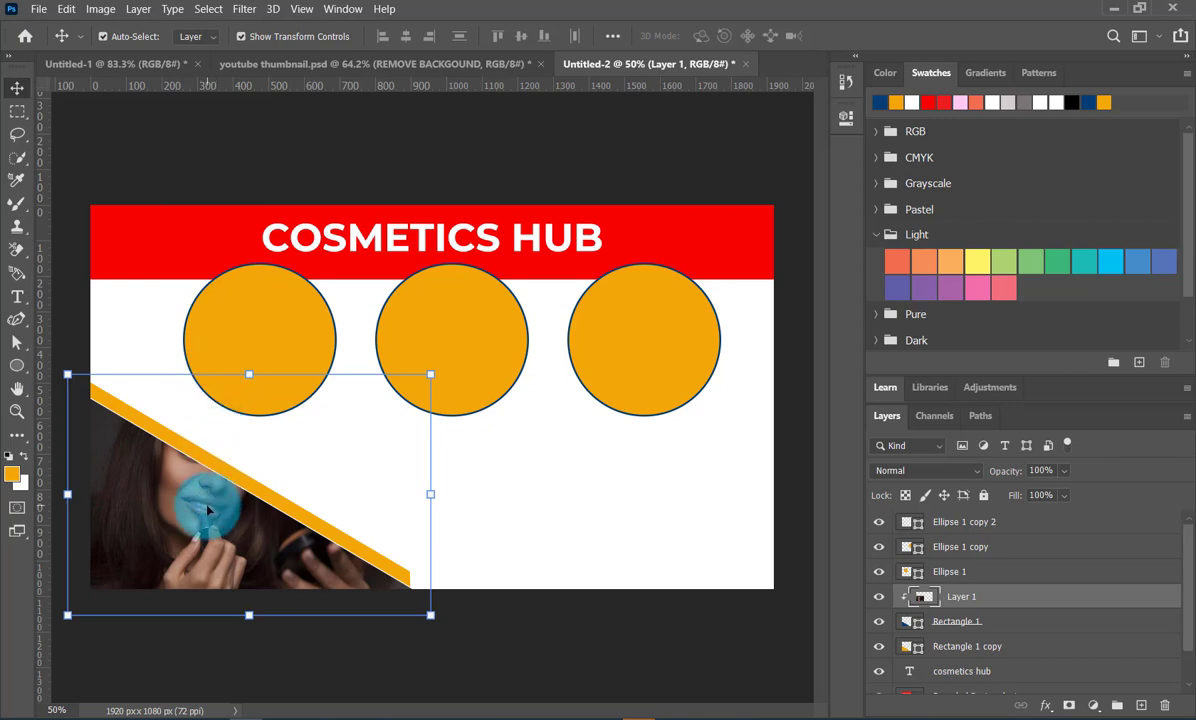
{"action": "left_click_drag", "start_coordinate": [207, 510], "coordinate": [196, 542]}
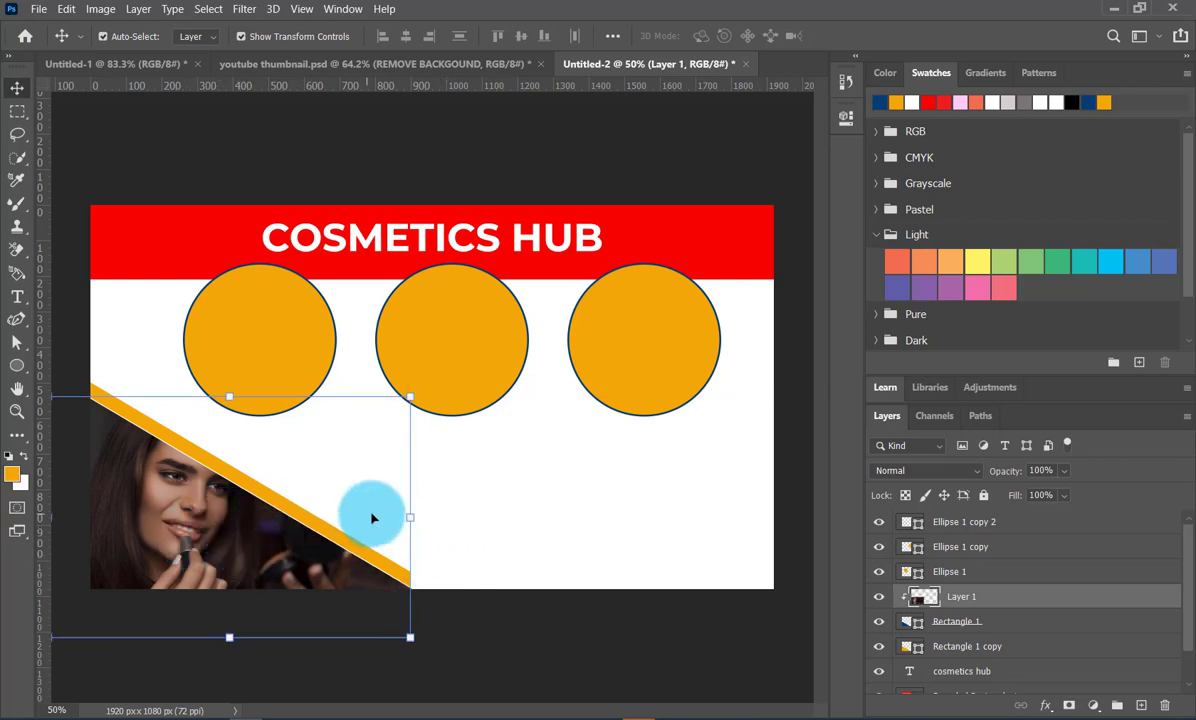
{"action": "mouse_move", "coordinate": [409, 516]}
{"action": "left_mouse_down"}
{"action": "mouse_move", "coordinate": [376, 523]}
{"action": "mouse_move", "coordinate": [414, 528]}
{"action": "left_mouse_up"}
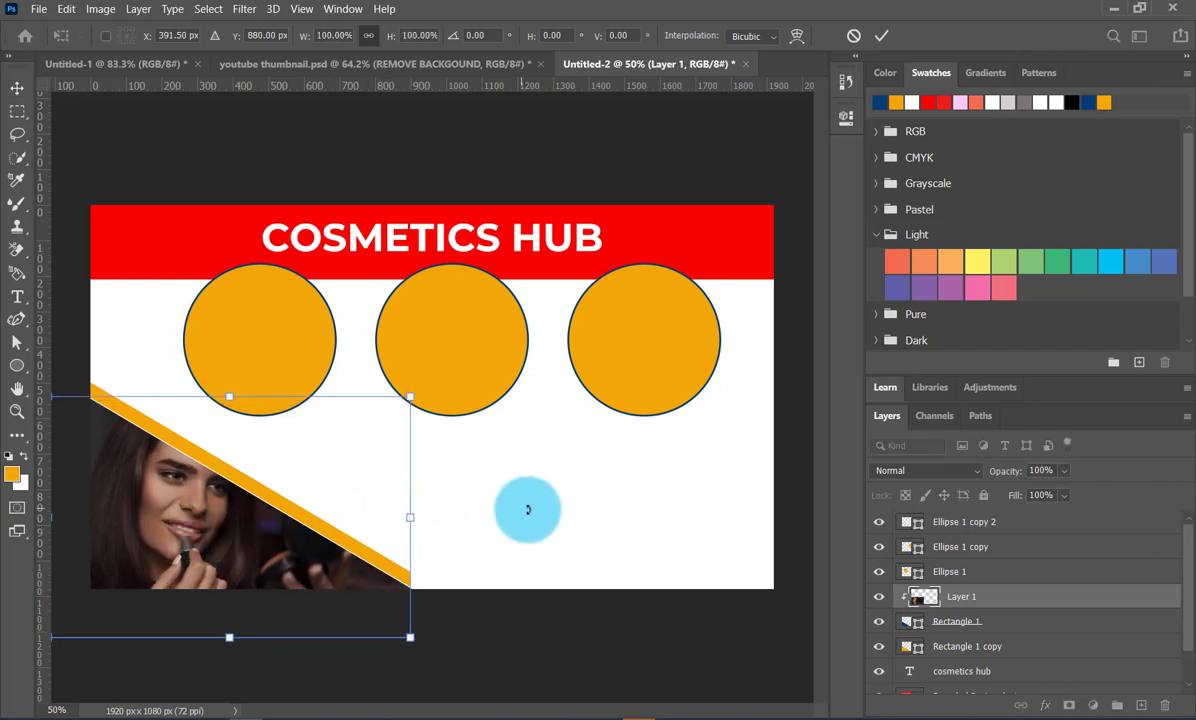
{"action": "left_click", "coordinate": [622, 365]}
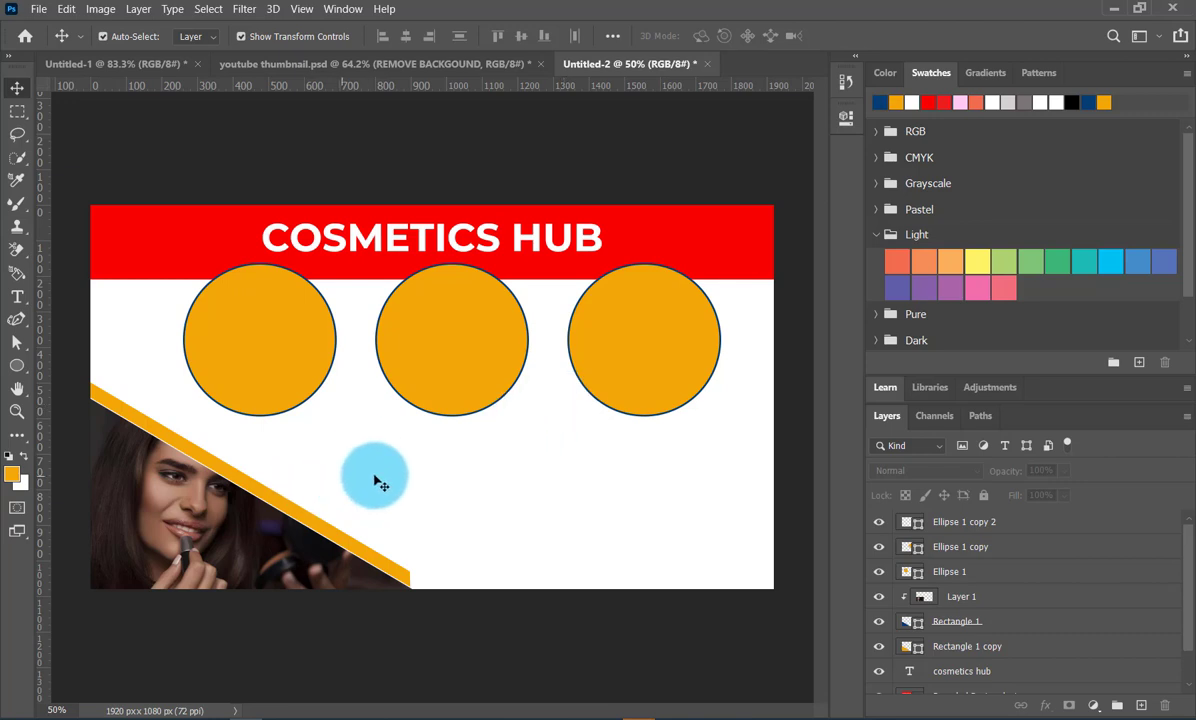
- Switch to the browser and copy The Guardian's picture of a lipstick, nail polish and brush from the cosmetics image results
{"action": "left_click", "coordinate": [607, 710]}
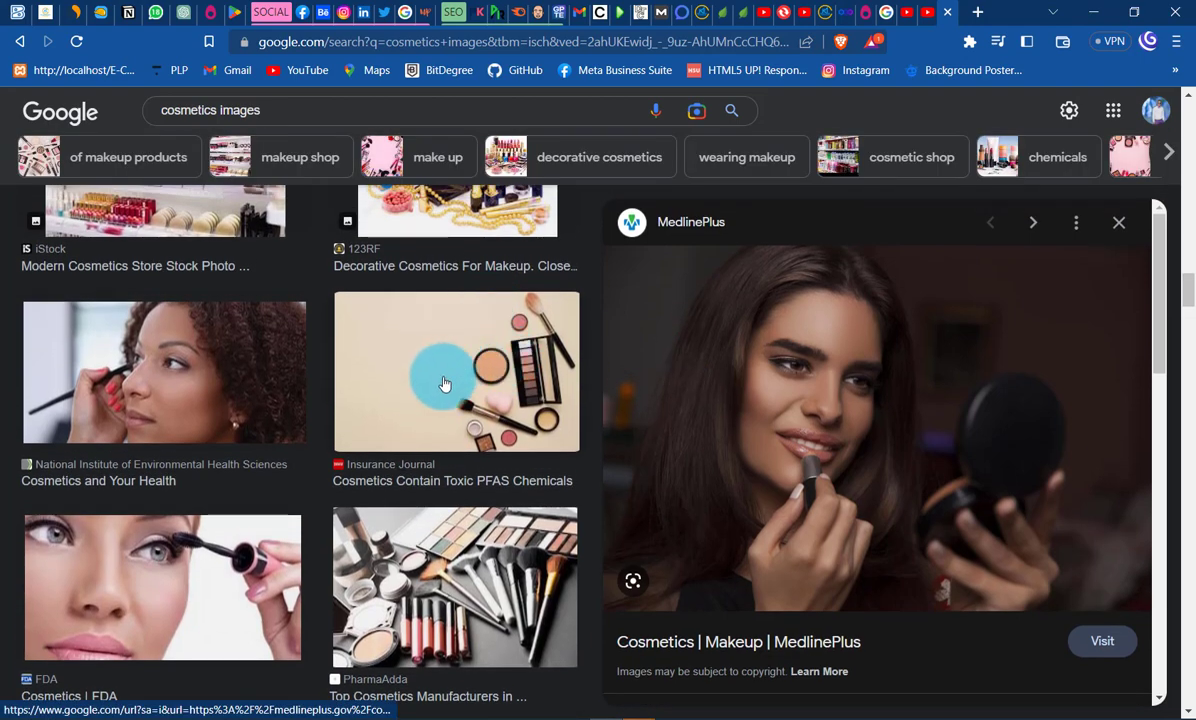
{"action": "scroll", "coordinate": [425, 395], "scroll_direction": "down", "scroll_amount": 8}
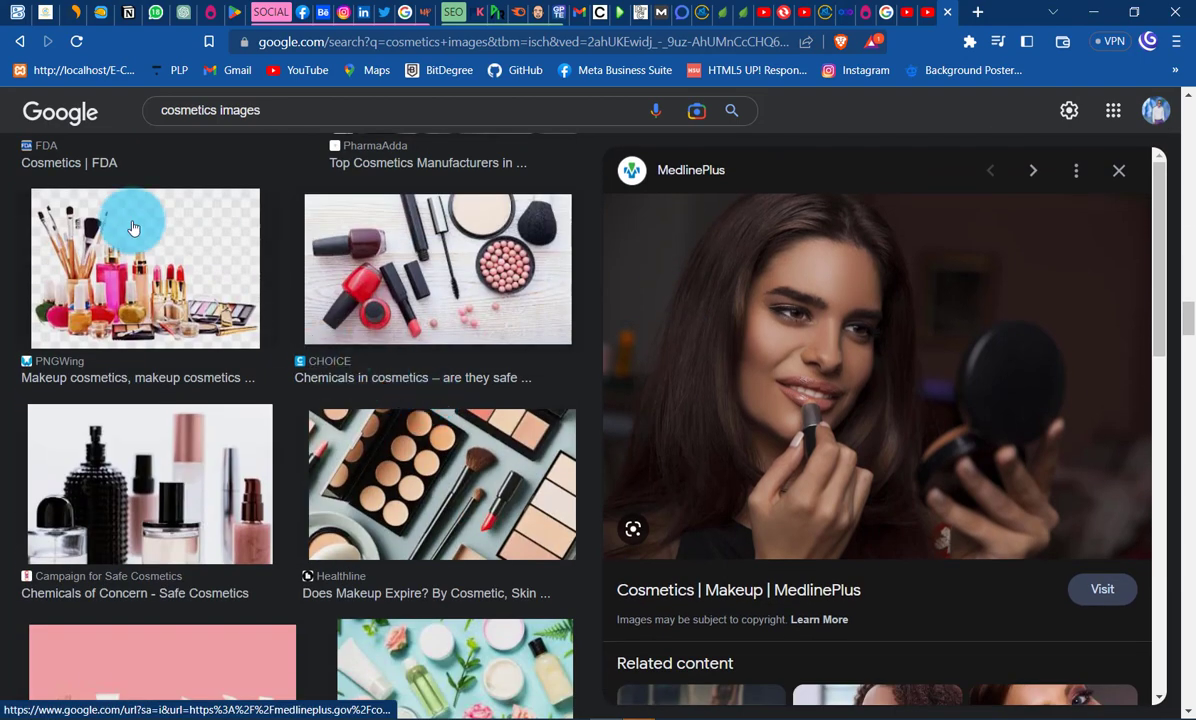
{"action": "scroll", "coordinate": [392, 395], "scroll_direction": "down", "scroll_amount": 4}
{"action": "scroll", "coordinate": [392, 395], "scroll_direction": "down", "scroll_amount": 2}
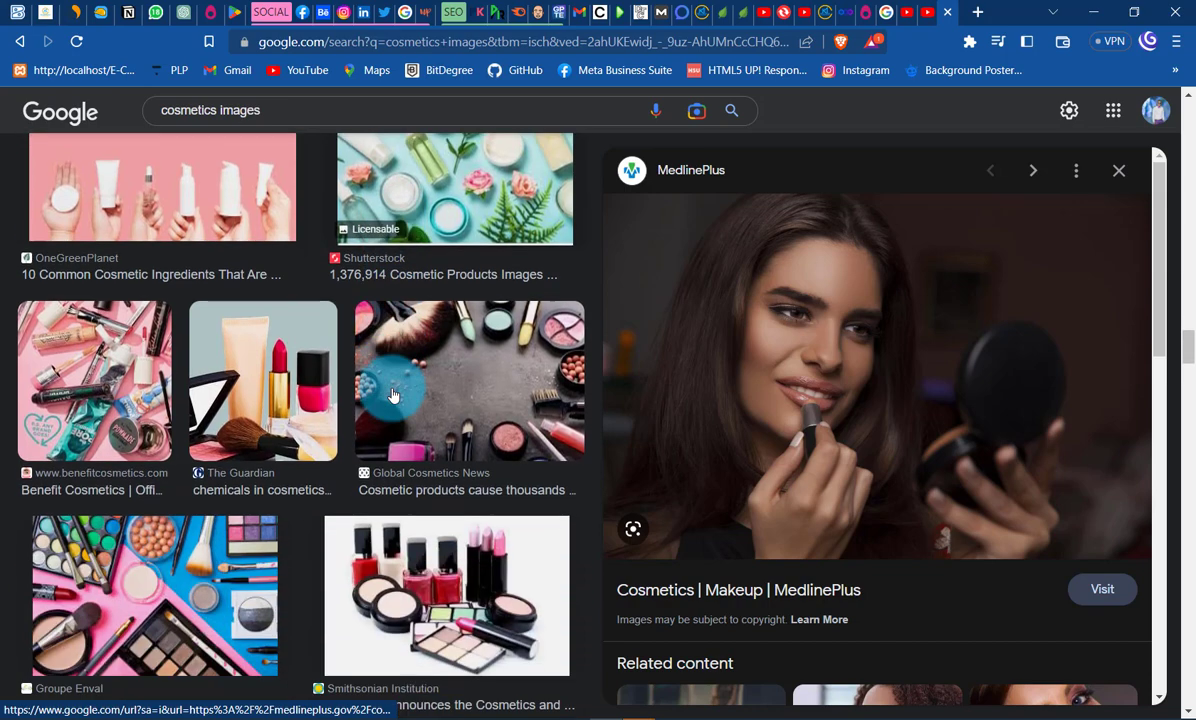
{"action": "left_click", "coordinate": [292, 350]}
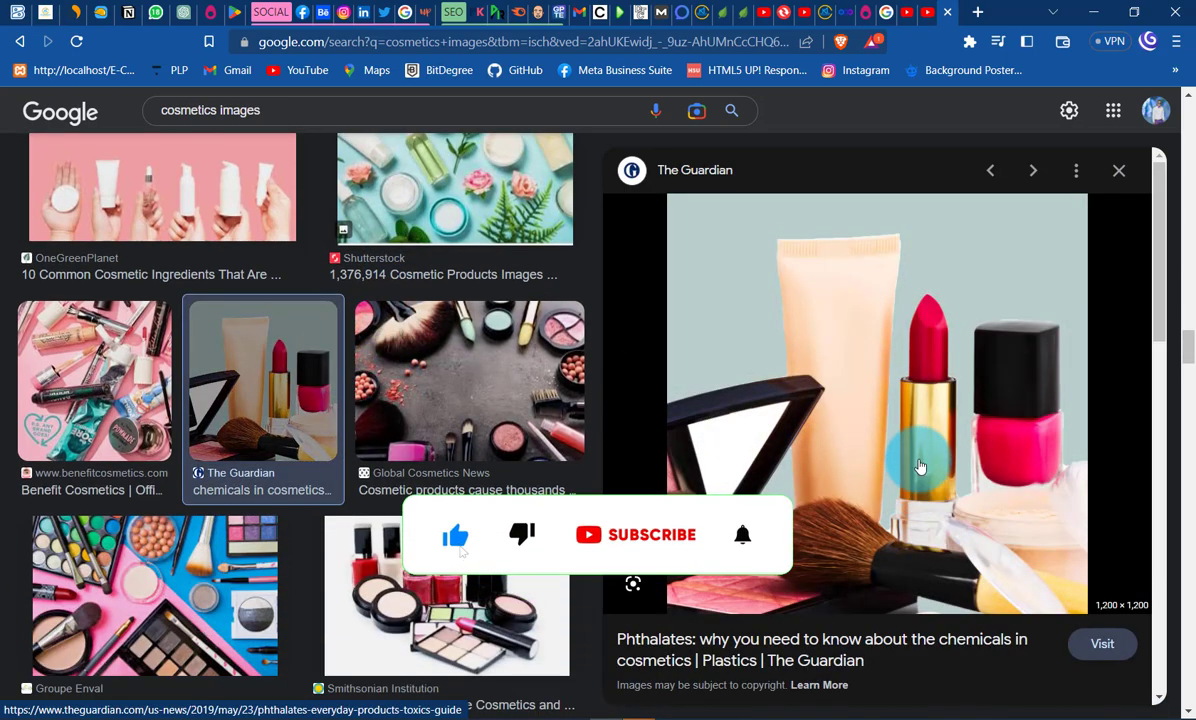
{"action": "right_click", "coordinate": [889, 380]}
{"action": "left_click", "coordinate": [951, 528]}
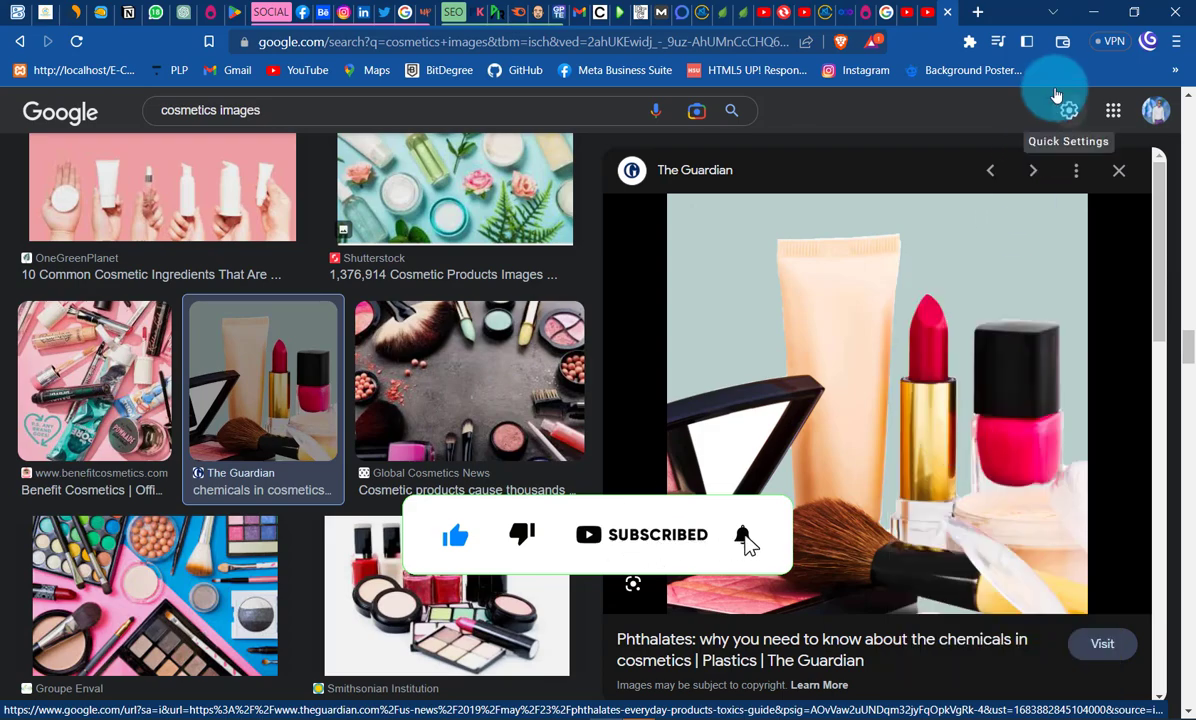
- Switch back to Photoshop, paste the copied picture, scale it to about 44% and move it over the left circle
{"action": "left_click", "coordinate": [1093, 12]}
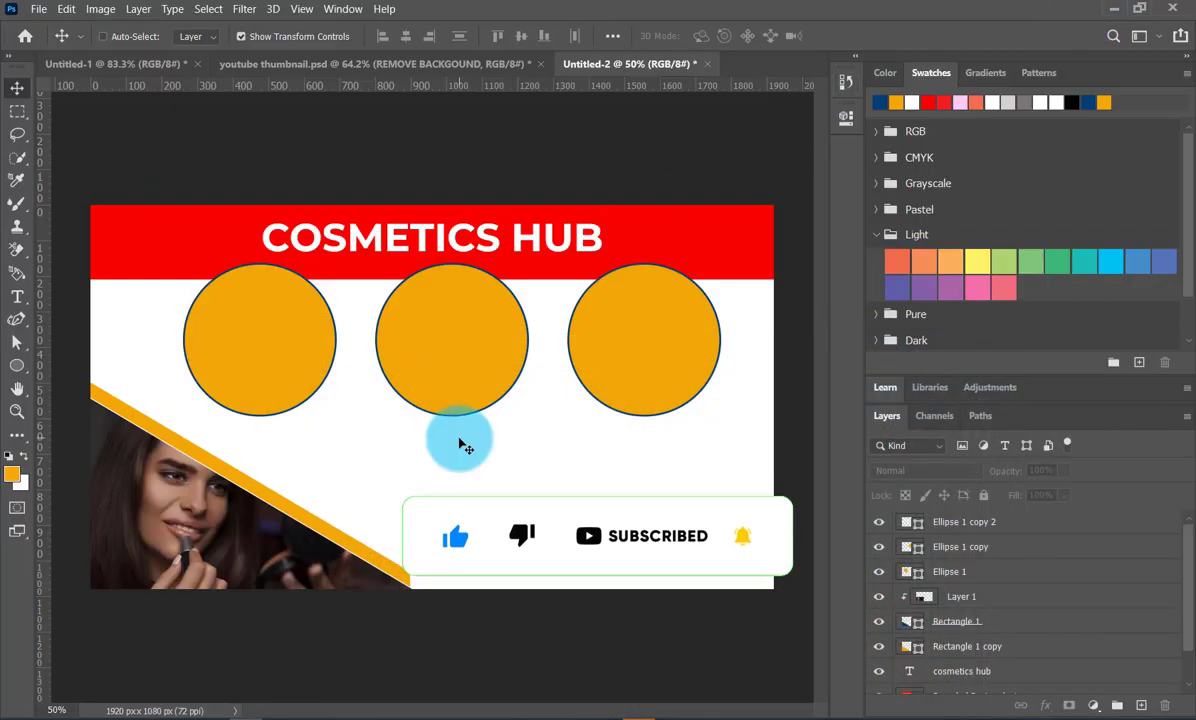
{"action": "key", "text": "ctrl+v"}
{"action": "left_click_drag", "start_coordinate": [645, 630], "coordinate": [400, 395]}
{"action": "left_click_drag", "start_coordinate": [315, 343], "coordinate": [260, 374]}
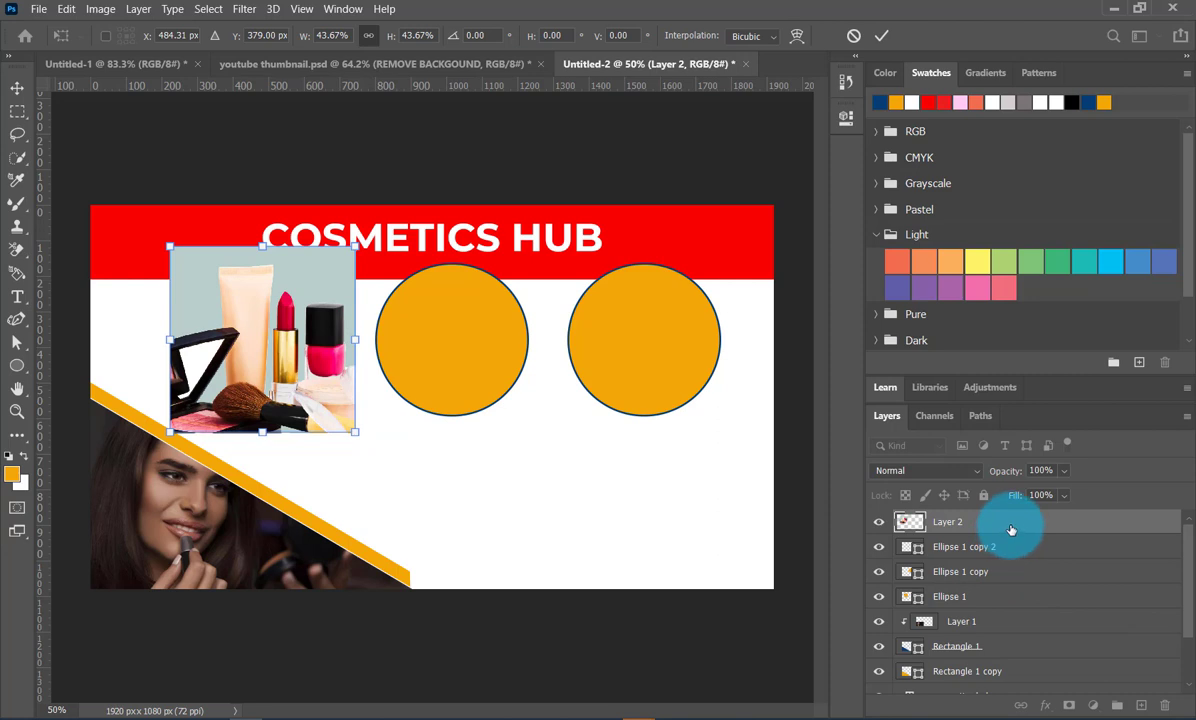
- Apply the transform, place the picture layer directly above Ellipse 1, and clip the picture to the left circle
{"action": "left_click", "coordinate": [1007, 624]}
{"action": "left_click", "coordinate": [1004, 601]}
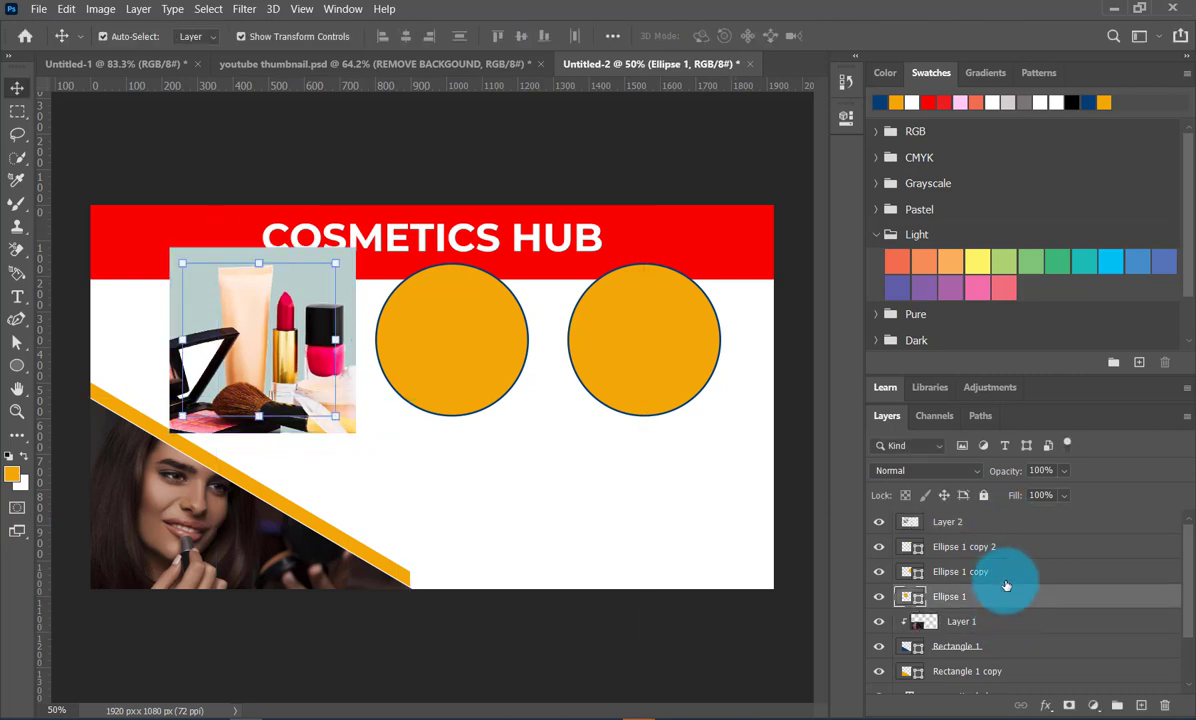
{"action": "left_click", "coordinate": [997, 526]}
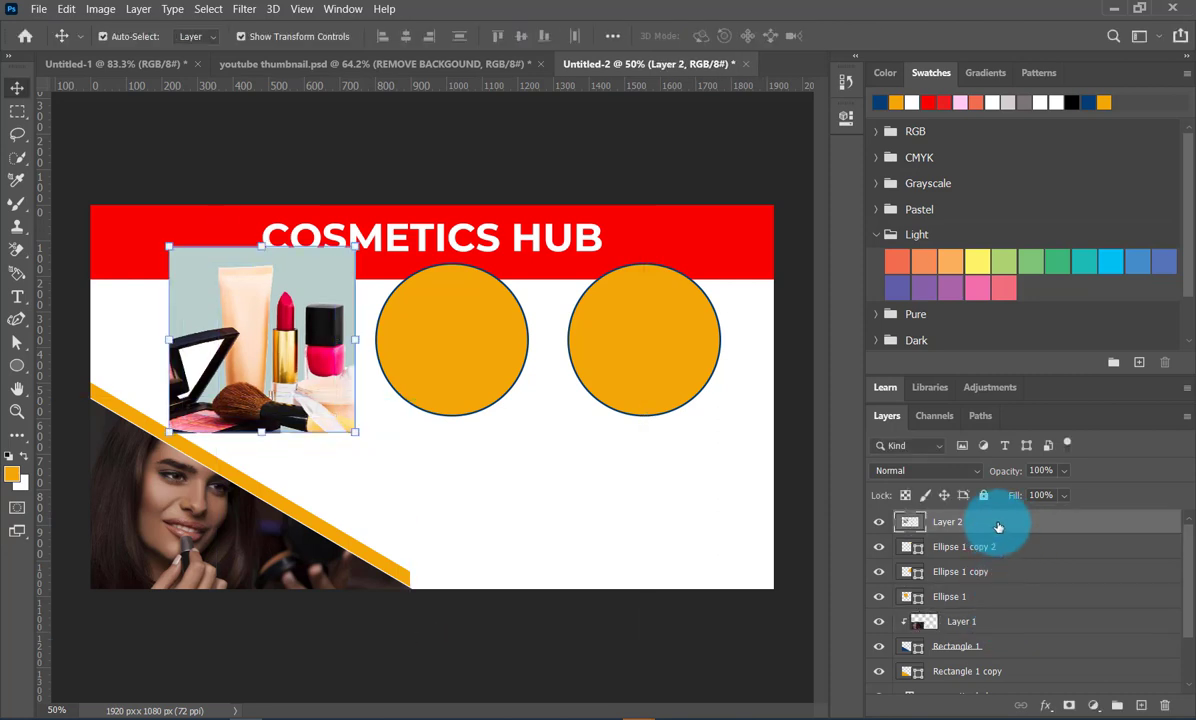
{"action": "left_click_drag", "start_coordinate": [997, 527], "coordinate": [990, 581]}
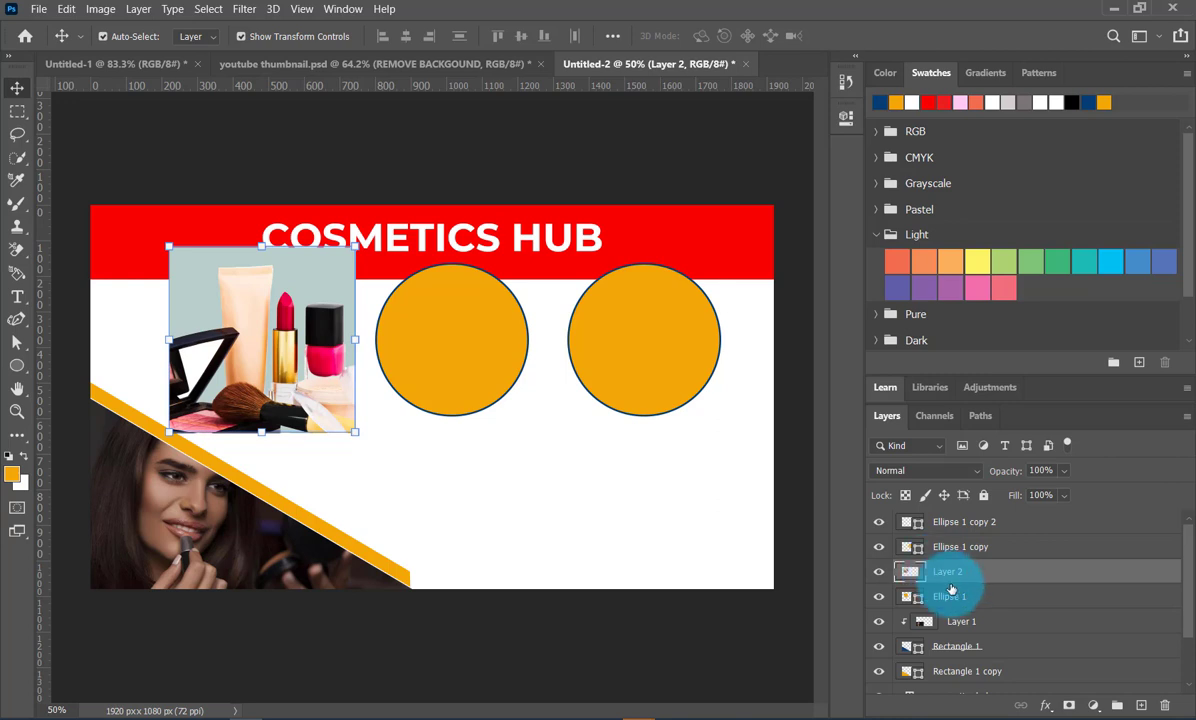
{"action": "left_click", "coordinate": [958, 598]}
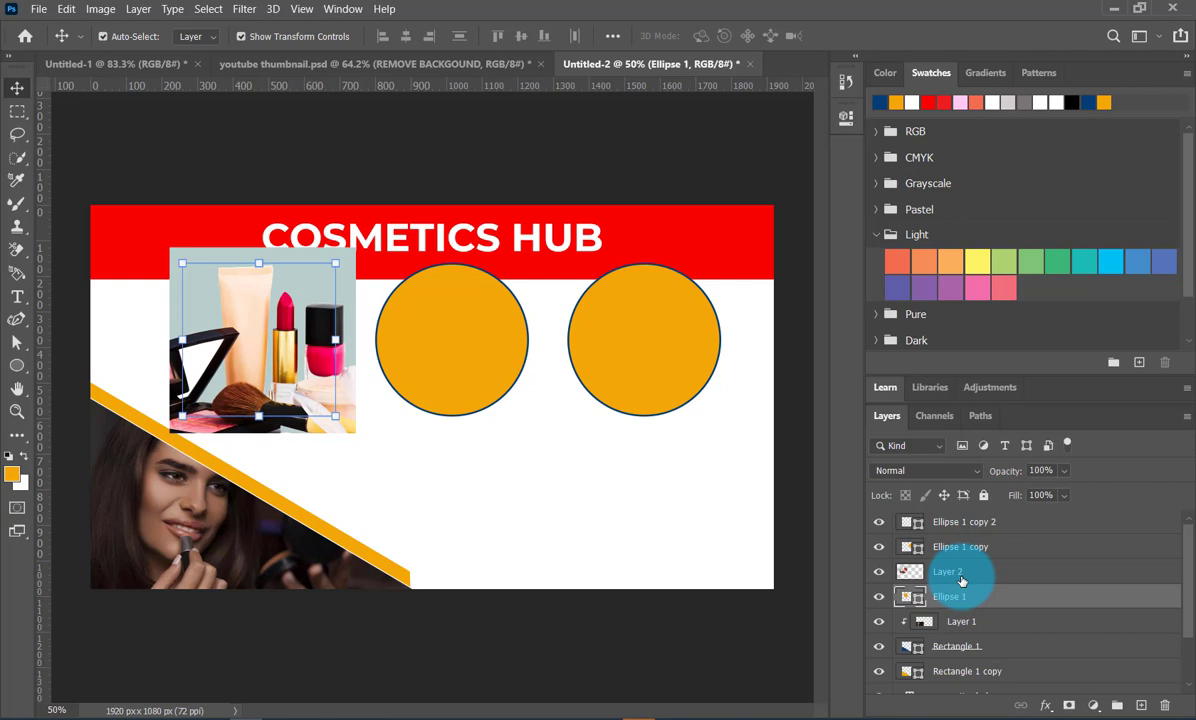
{"action": "left_click", "coordinate": [961, 581]}
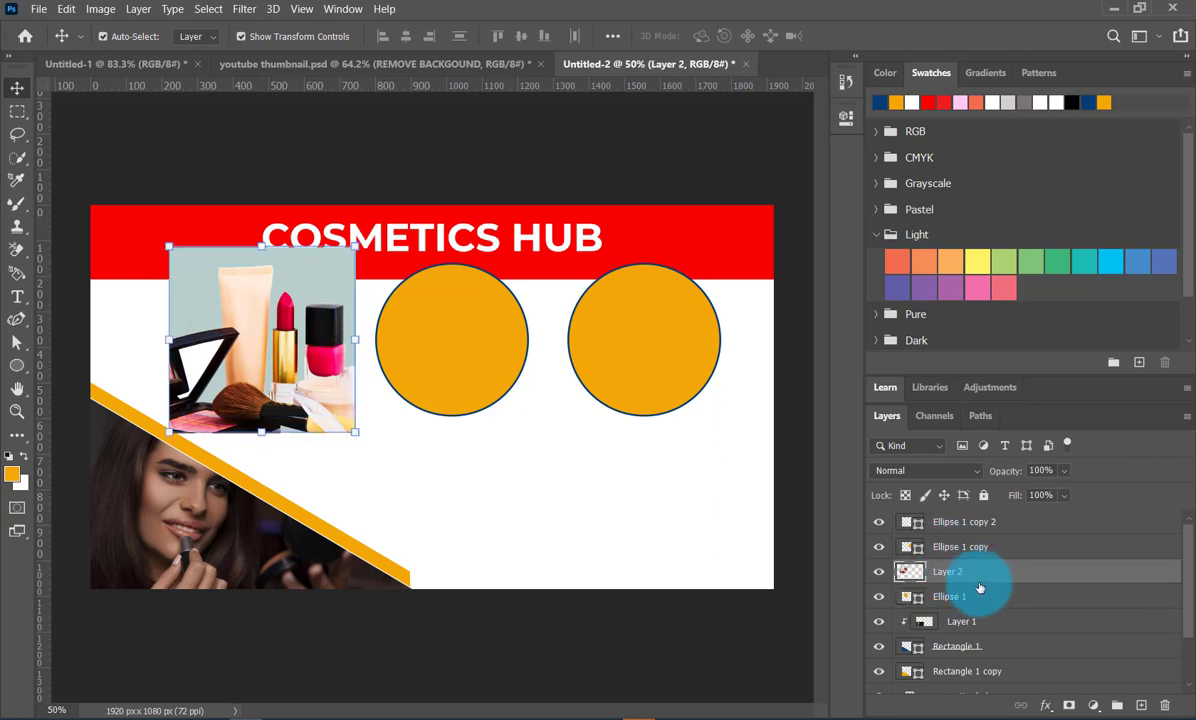
{"action": "left_click", "coordinate": [140, 10]}
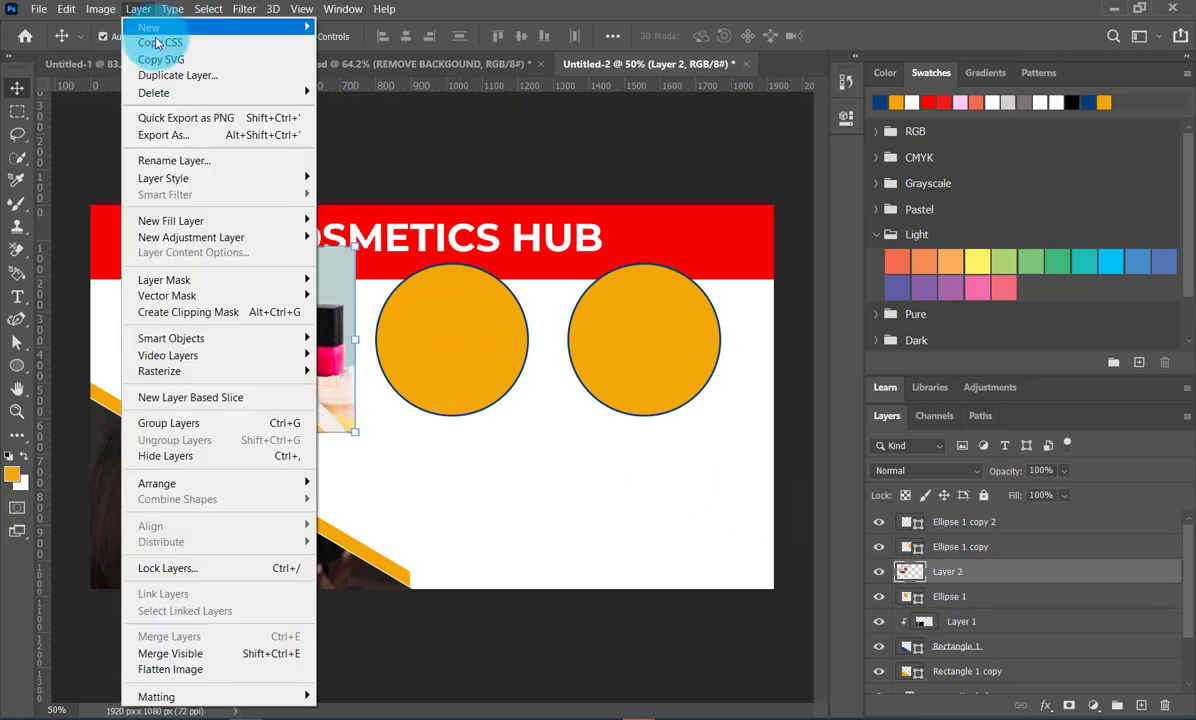
{"action": "left_click", "coordinate": [201, 320]}
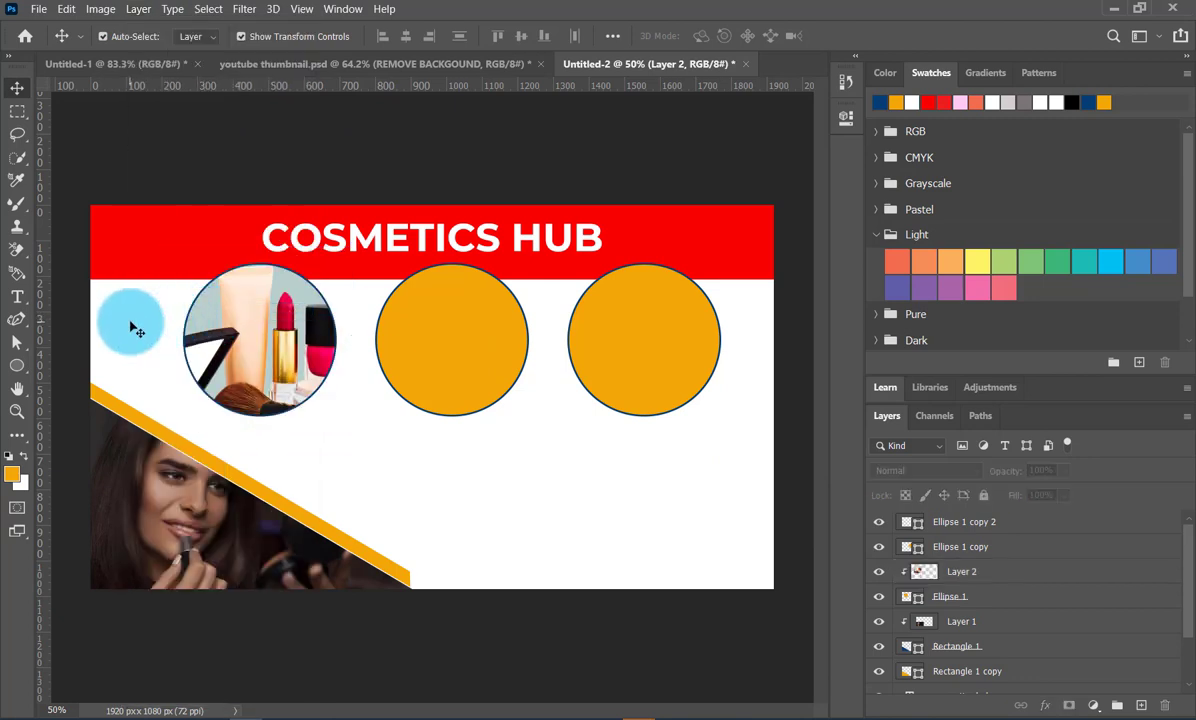
- Scale the clipped picture to about 87% so it fits closely around the left circle, and apply the transform
{"action": "left_click", "coordinate": [252, 341]}
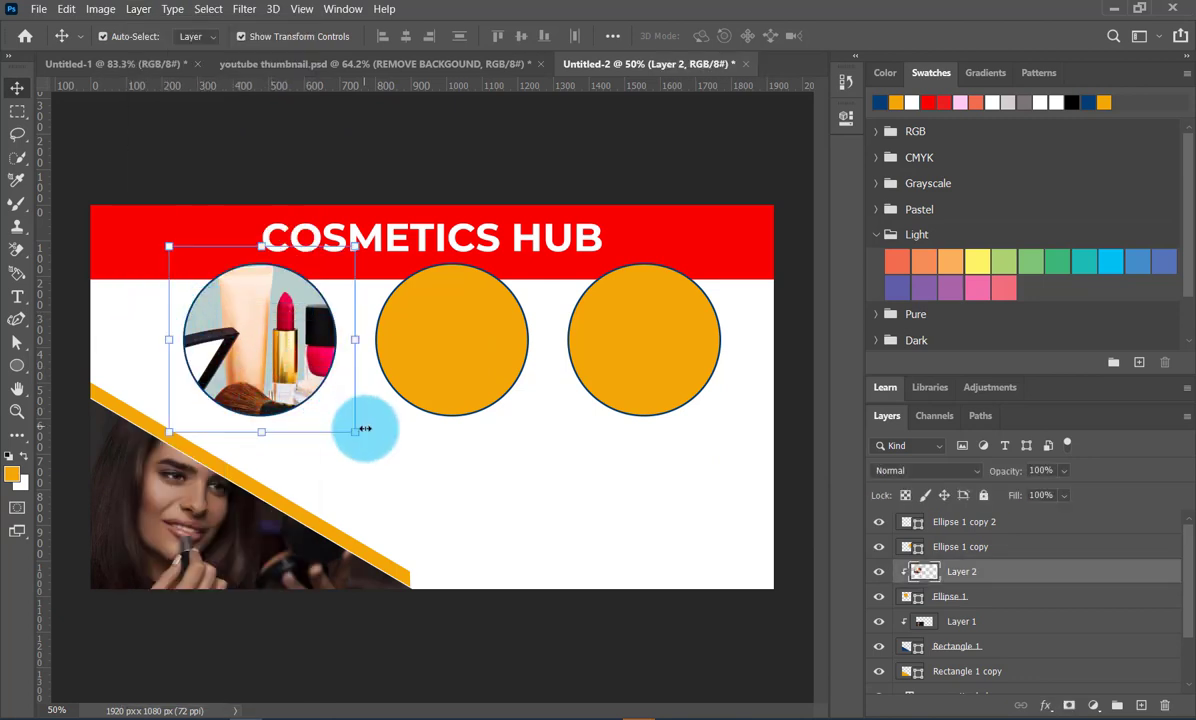
{"action": "left_click_drag", "start_coordinate": [355, 427], "coordinate": [342, 419]}
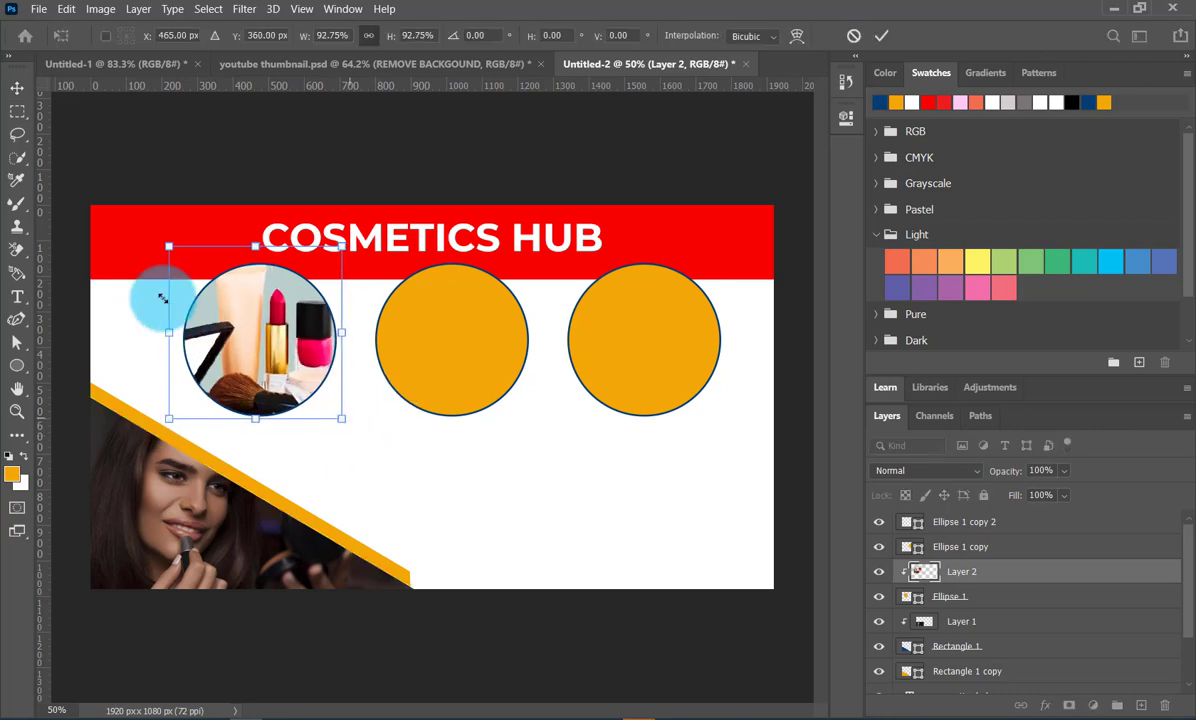
{"action": "mouse_move", "coordinate": [170, 247]}
{"action": "left_mouse_down"}
{"action": "mouse_move", "coordinate": [186, 266]}
{"action": "mouse_move", "coordinate": [180, 258]}
{"action": "left_mouse_up"}
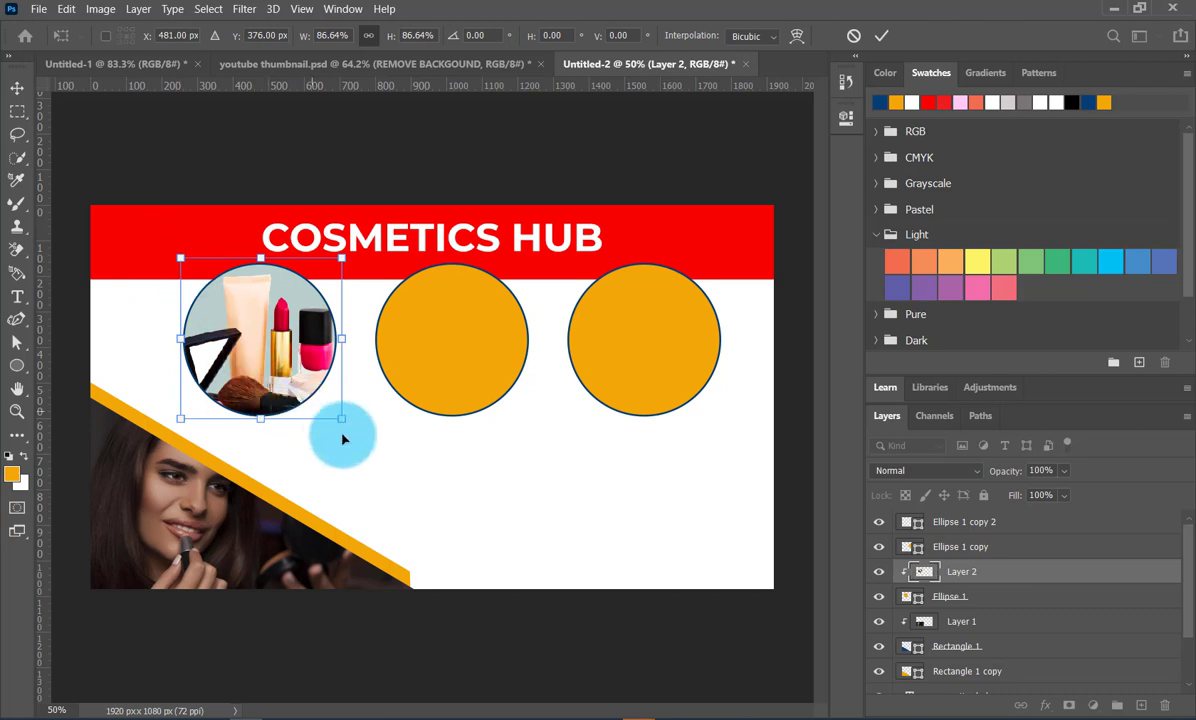
{"action": "left_click", "coordinate": [878, 35]}
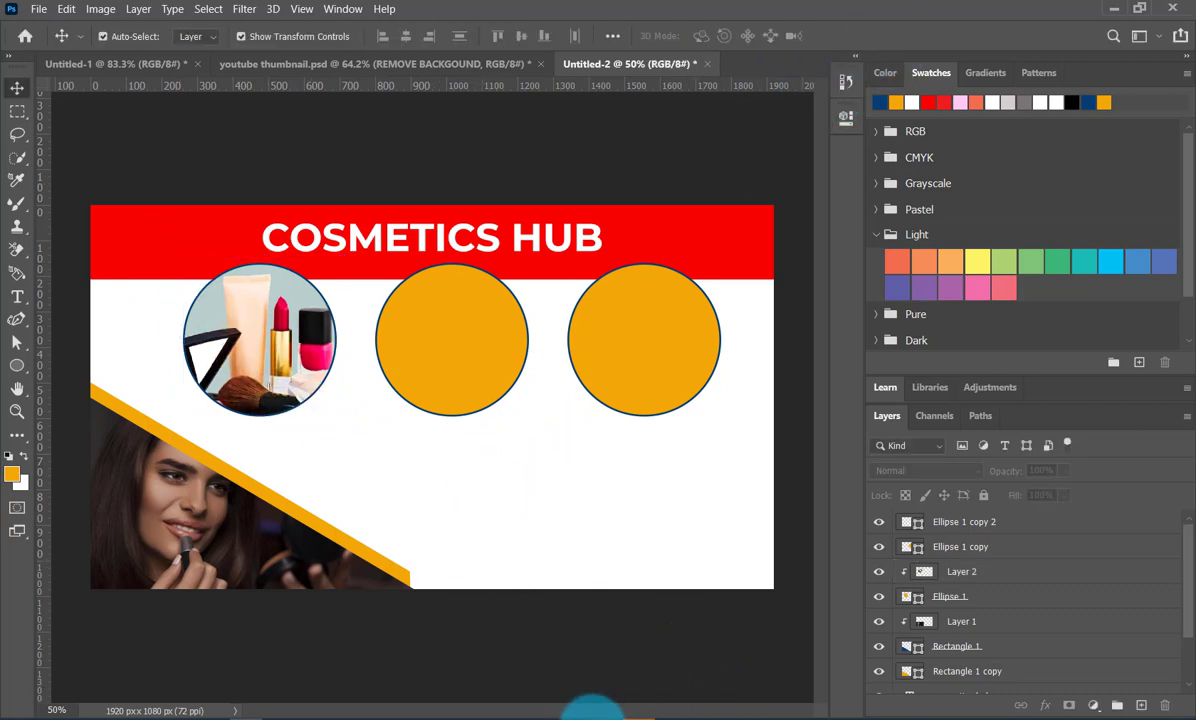
- Switch to the browser and copy the HerZindagi picture of serum bottles and makeup from the related images
{"action": "mouse_move", "coordinate": [595, 712]}
{"action": "left_click", "coordinate": [600, 652]}
{"action": "scroll", "coordinate": [700, 450], "scroll_direction": "down", "scroll_amount": 8}
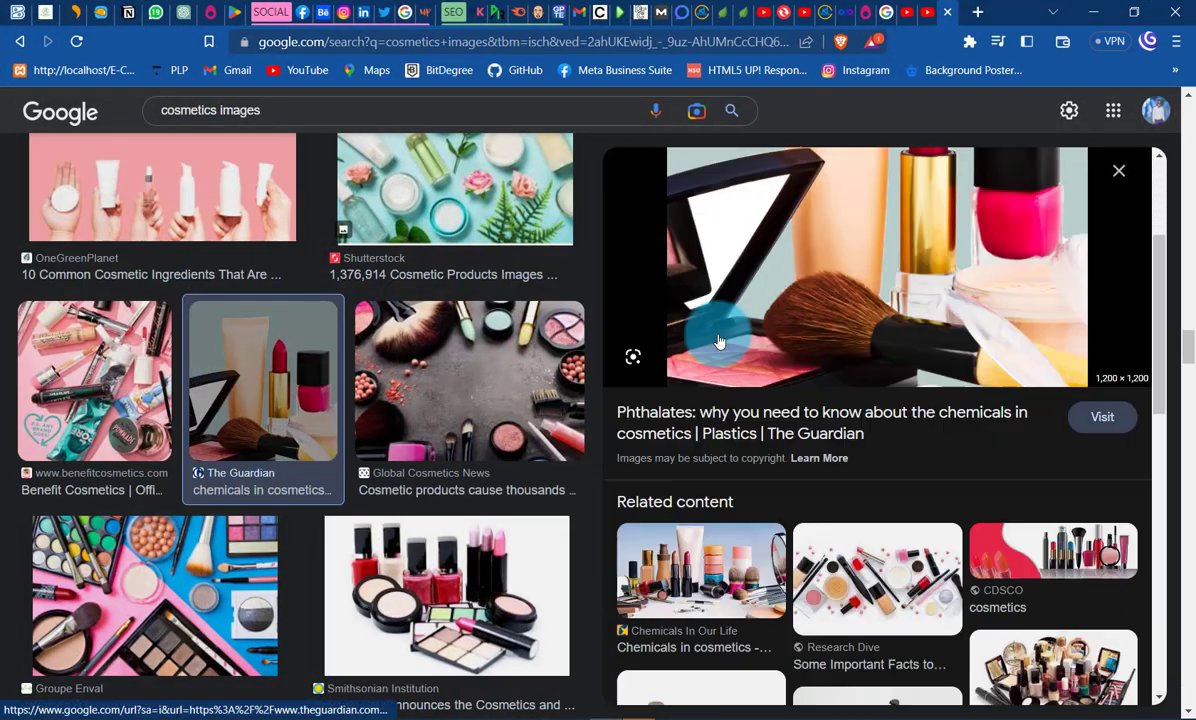
{"action": "left_click", "coordinate": [832, 268]}
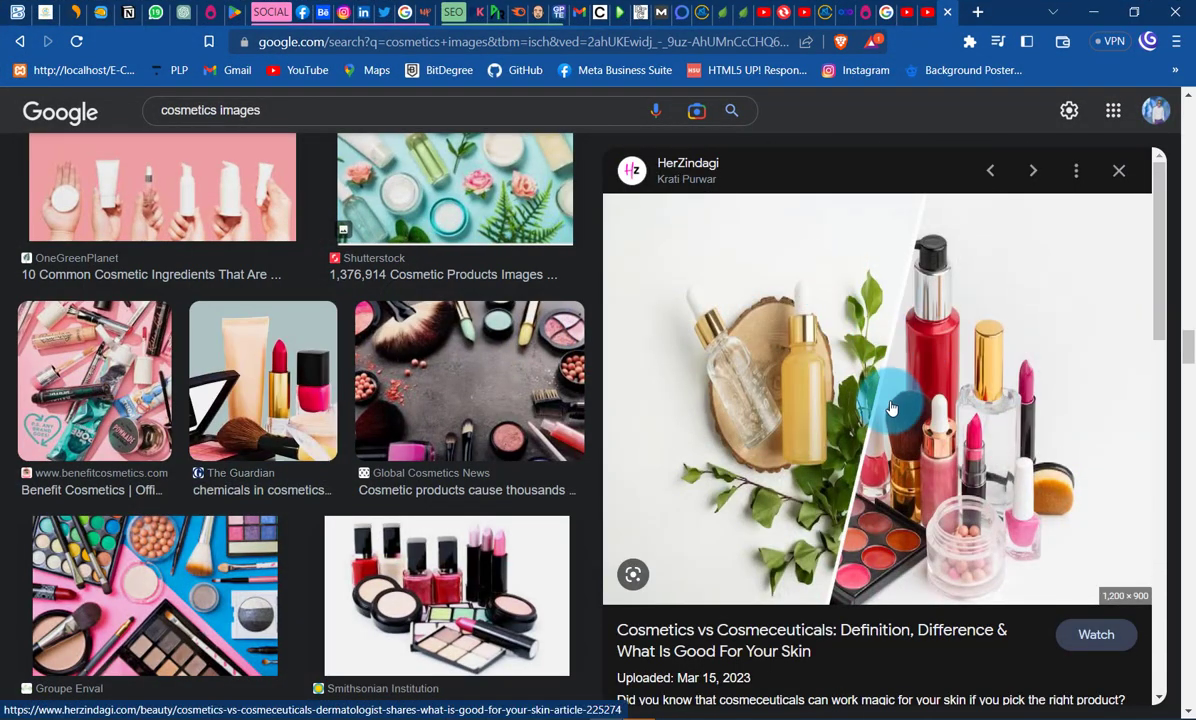
{"action": "right_click", "coordinate": [880, 400]}
{"action": "left_click", "coordinate": [938, 523]}
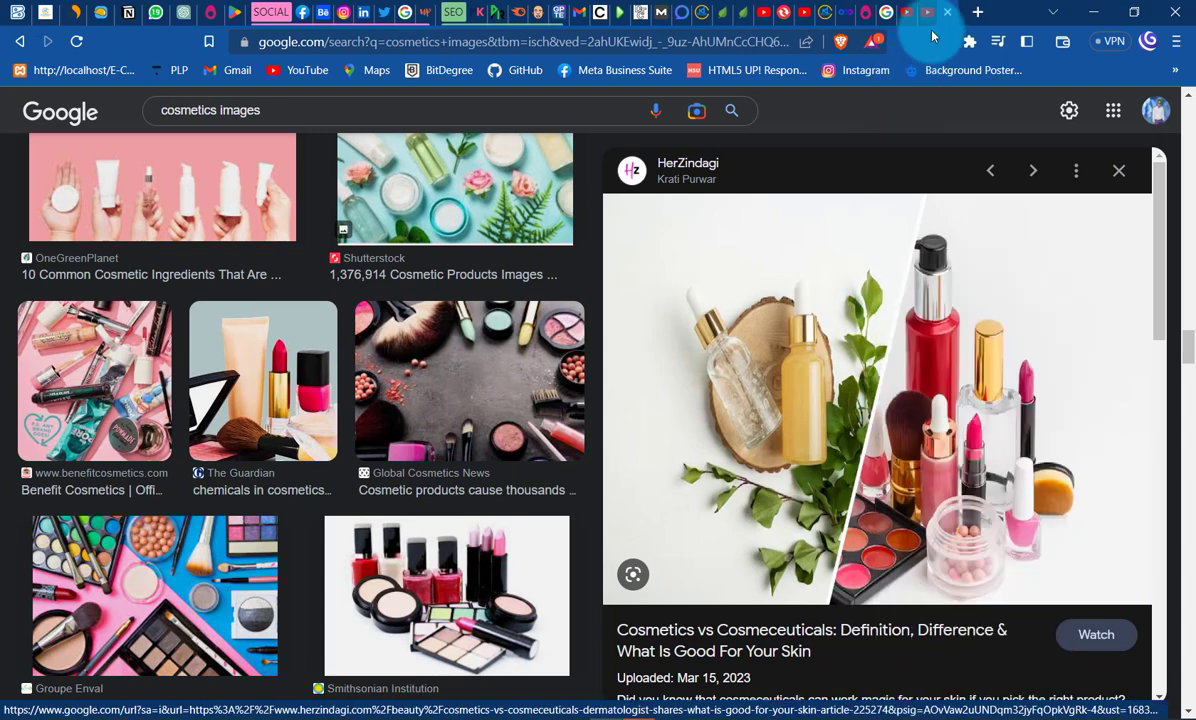
- Switch back to Photoshop, paste the copied picture, scale it to 49% and position it over the right circle
{"action": "left_click", "coordinate": [1090, 14]}
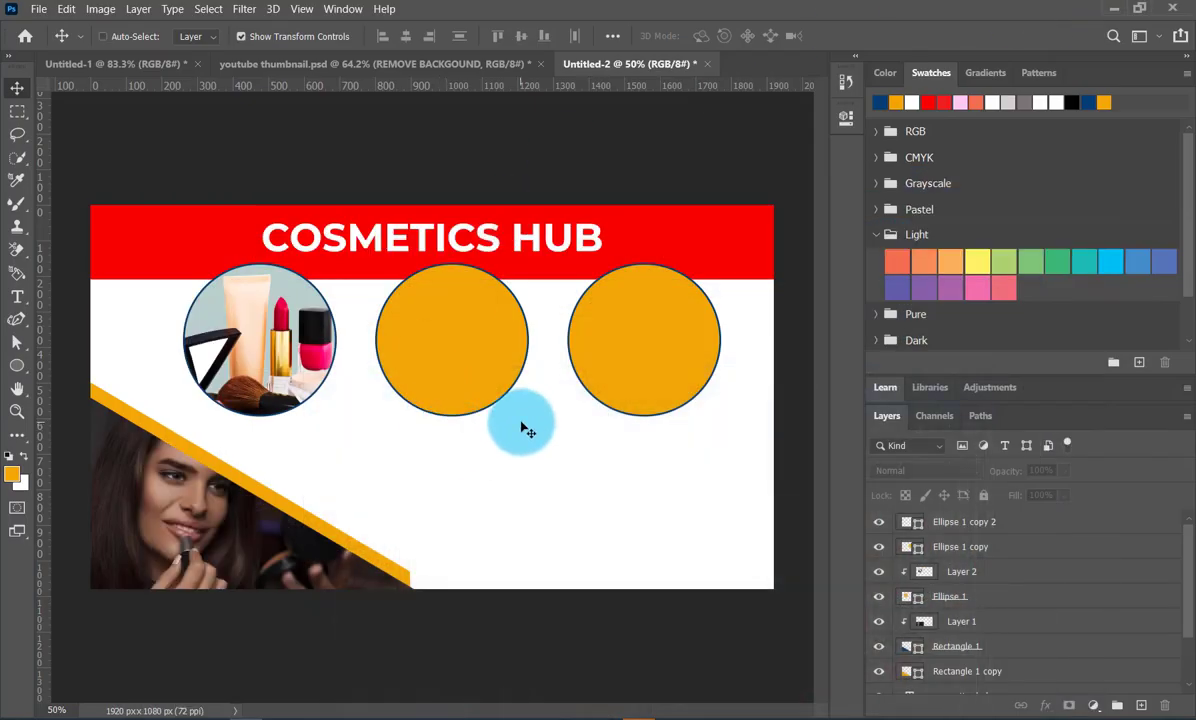
{"action": "key", "text": "ctrl+v"}
{"action": "left_click_drag", "start_coordinate": [432, 357], "coordinate": [618, 360]}
{"action": "left_click_drag", "start_coordinate": [611, 226], "coordinate": [612, 409]}
{"action": "left_click_drag", "start_coordinate": [608, 478], "coordinate": [626, 328]}
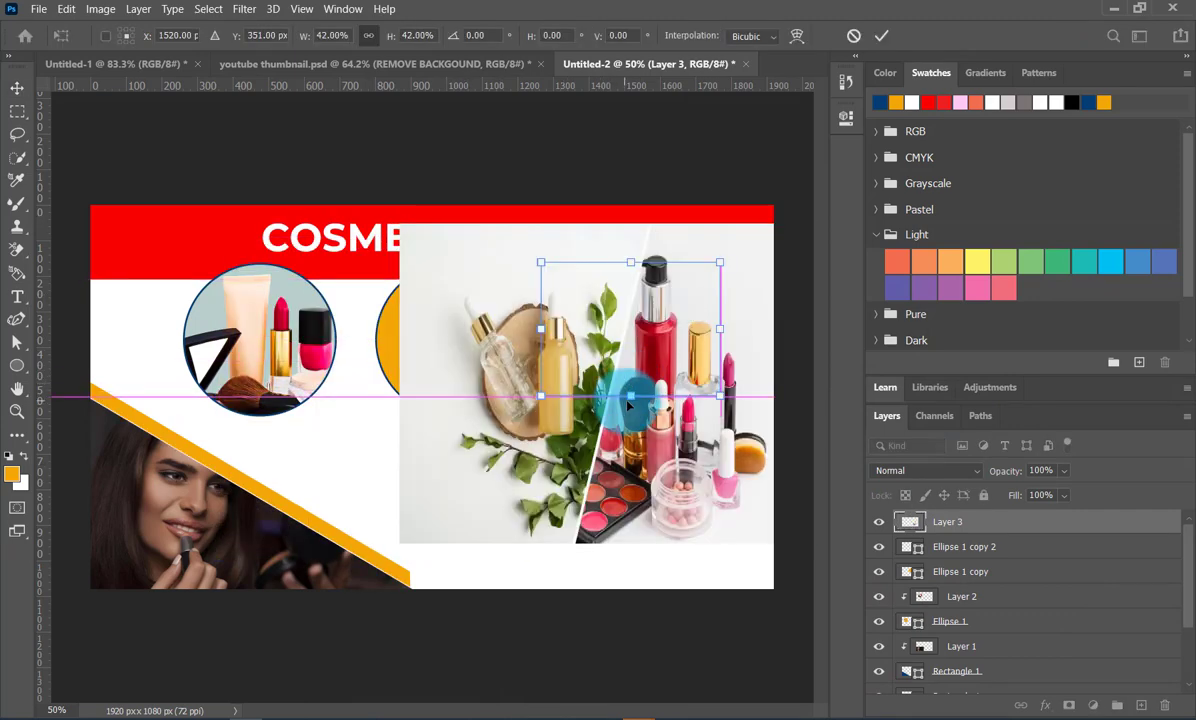
{"action": "left_click_drag", "start_coordinate": [631, 398], "coordinate": [634, 419]}
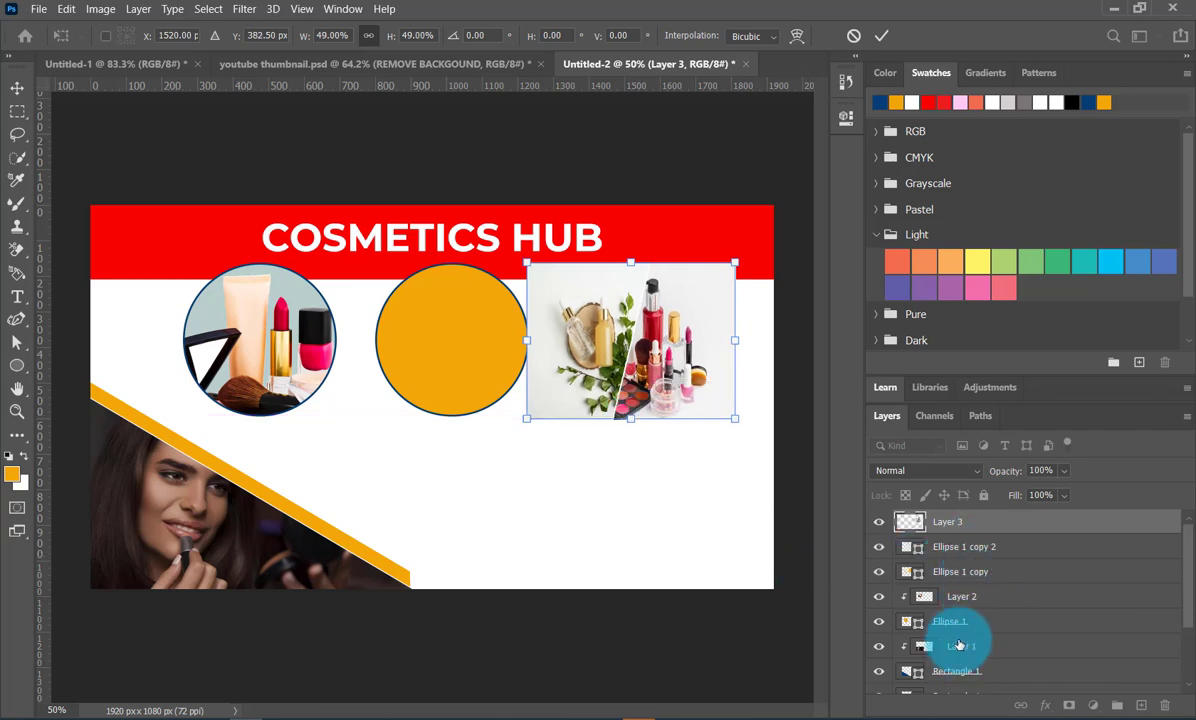
- Apply the transform and clip the pasted picture to the right circle, Ellipse 1 copy 2
{"action": "left_click", "coordinate": [987, 547]}
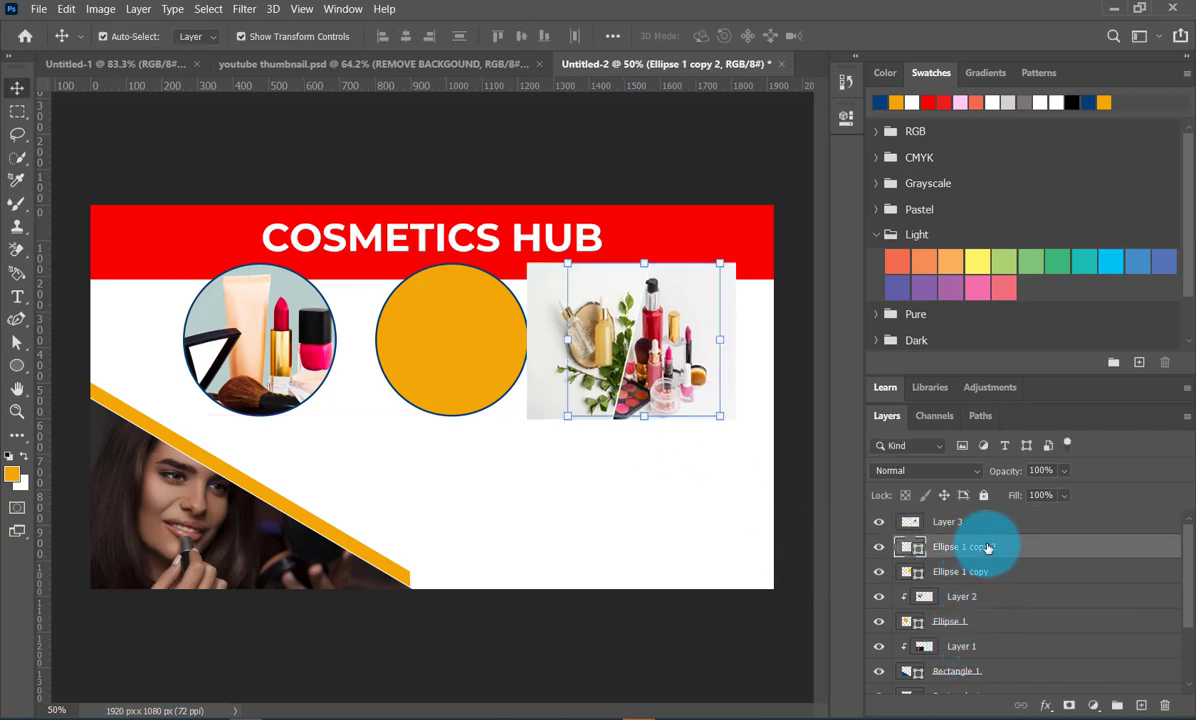
{"action": "mouse_move", "coordinate": [992, 530]}
{"action": "left_mouse_down"}
{"action": "mouse_move", "coordinate": [996, 545]}
{"action": "mouse_move", "coordinate": [994, 530]}
{"action": "left_mouse_up"}
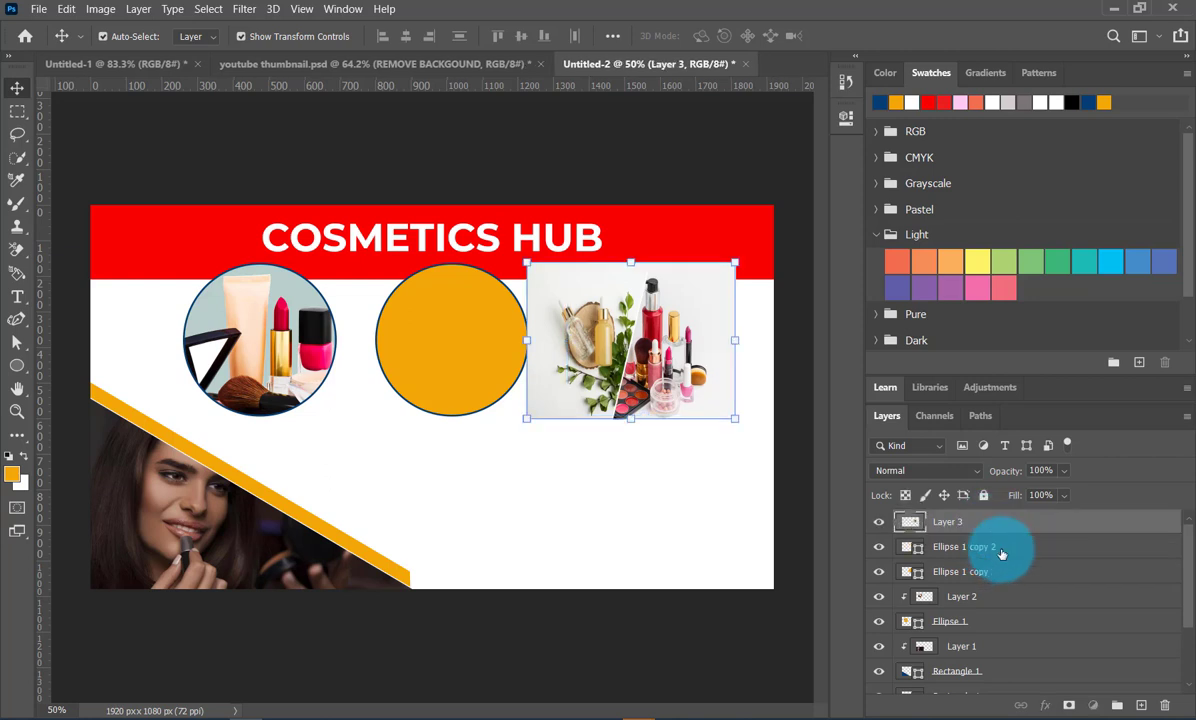
{"action": "left_click", "coordinate": [1001, 549]}
{"action": "left_click", "coordinate": [996, 531]}
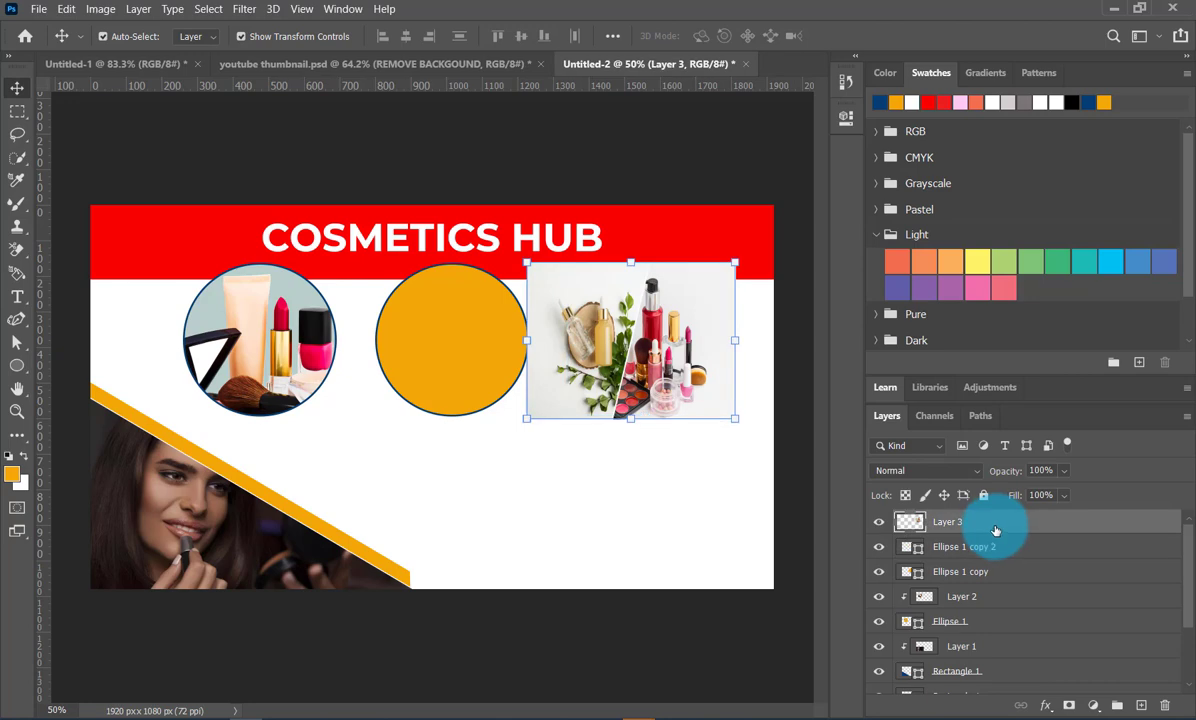
{"action": "left_click", "coordinate": [138, 9]}
{"action": "left_click", "coordinate": [162, 311]}
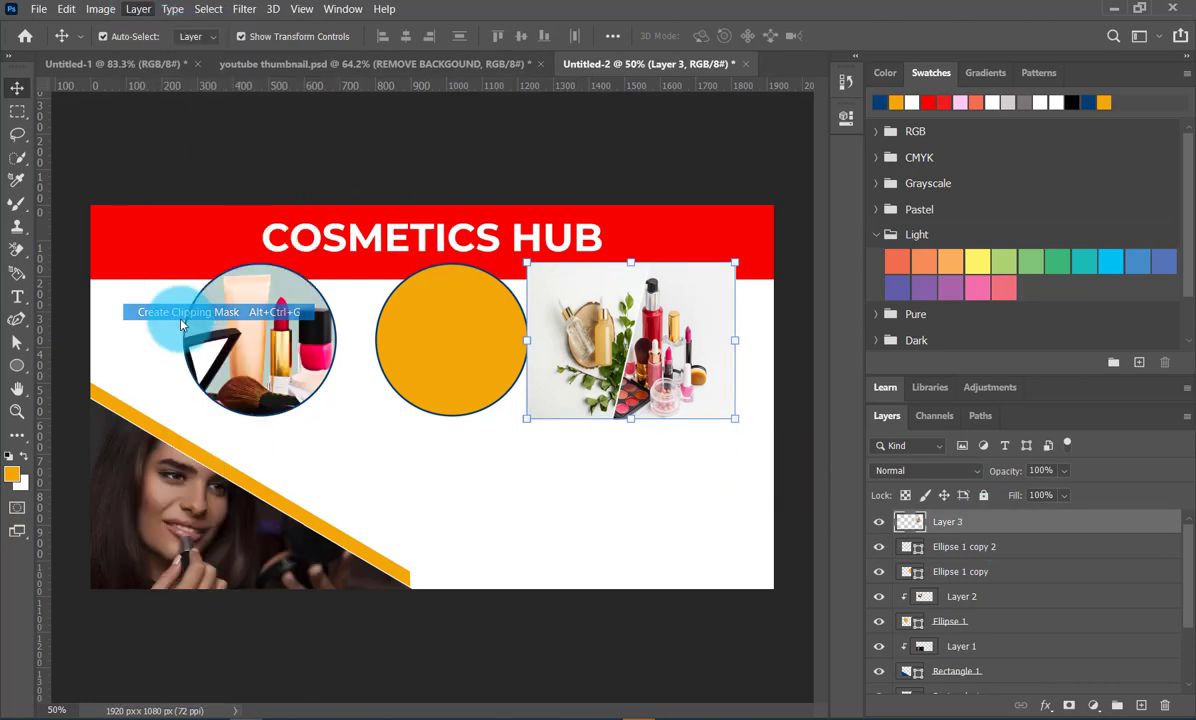
{"action": "left_click", "coordinate": [620, 472]}
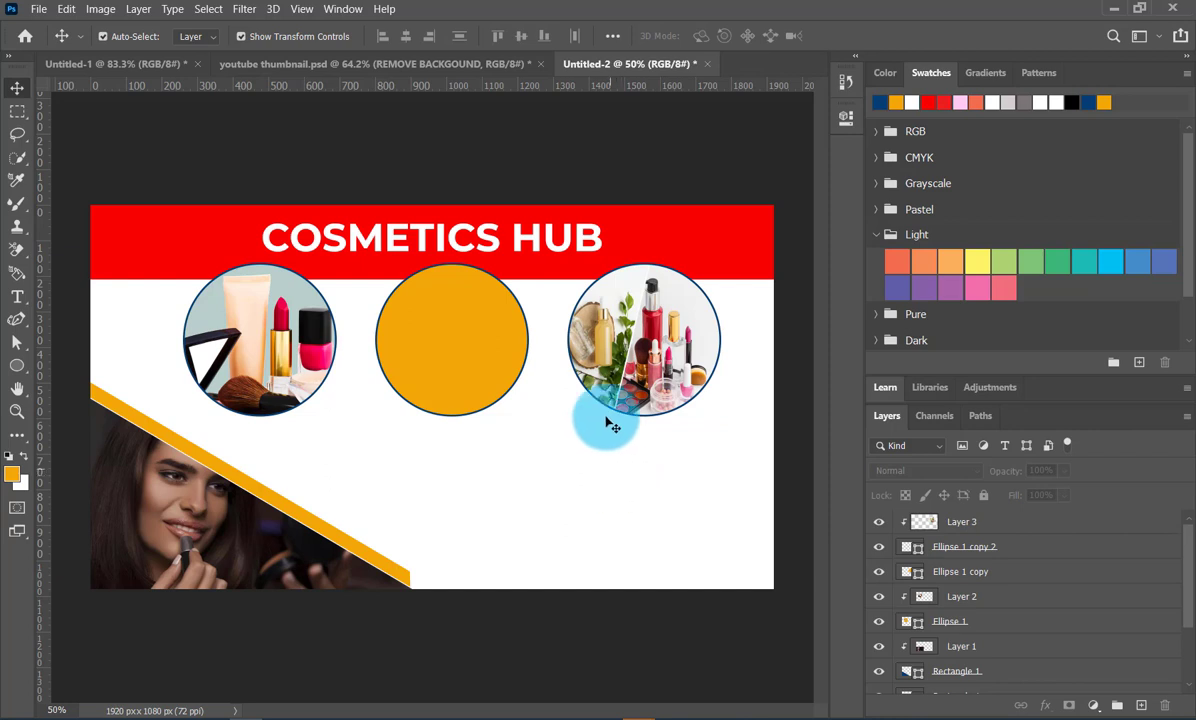
{"action": "left_click", "coordinate": [597, 320]}
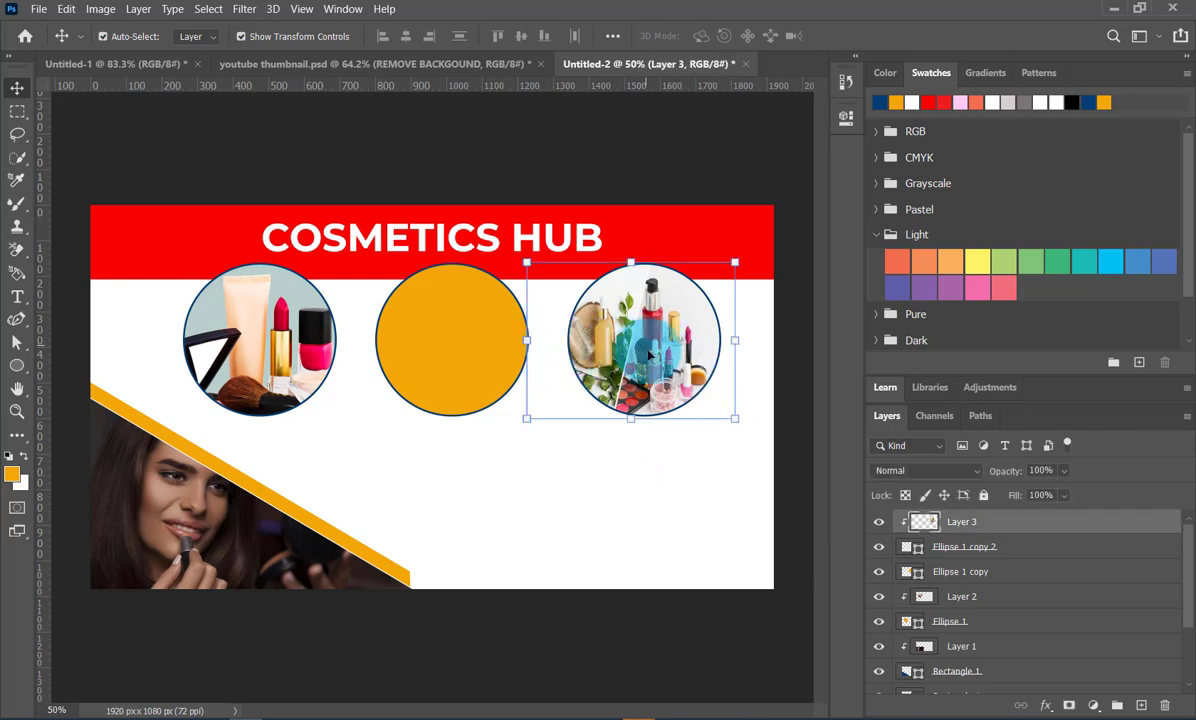
{"action": "left_click", "coordinate": [643, 480]}
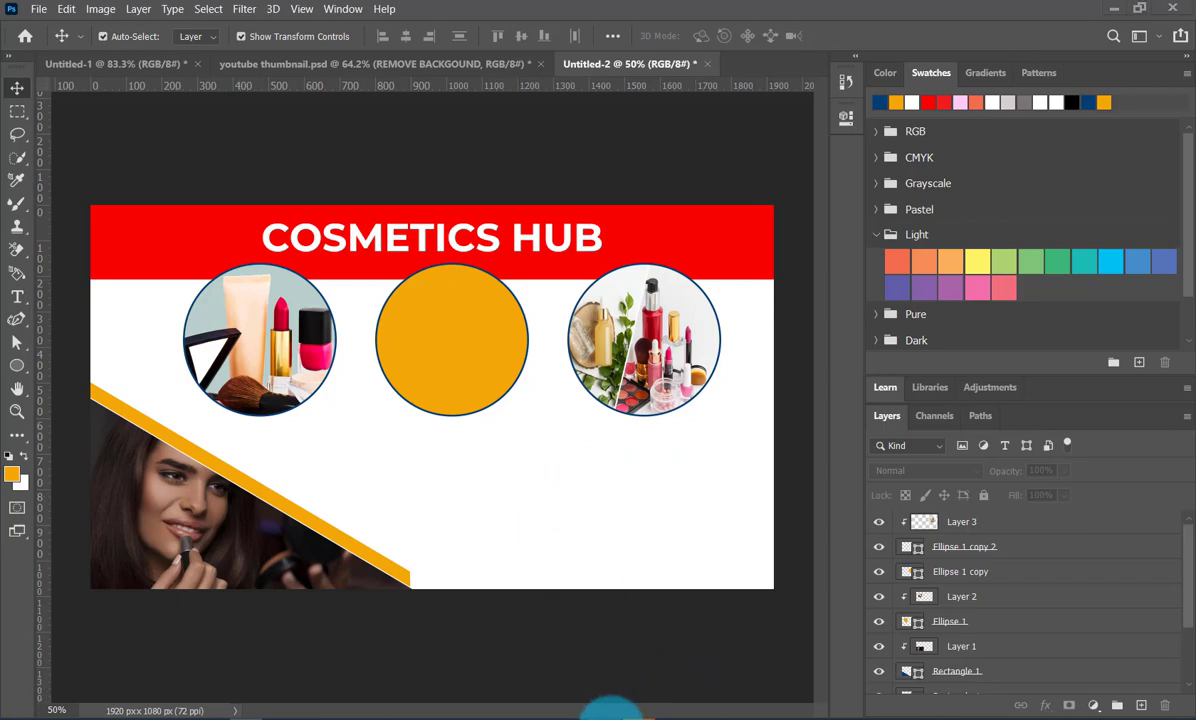
- Switch to the browser and copy the Cosmetics Europe picture of three women applying makeup from the image results
{"action": "left_click", "coordinate": [611, 717]}
{"action": "scroll", "coordinate": [804, 469], "scroll_direction": "down", "scroll_amount": 5}
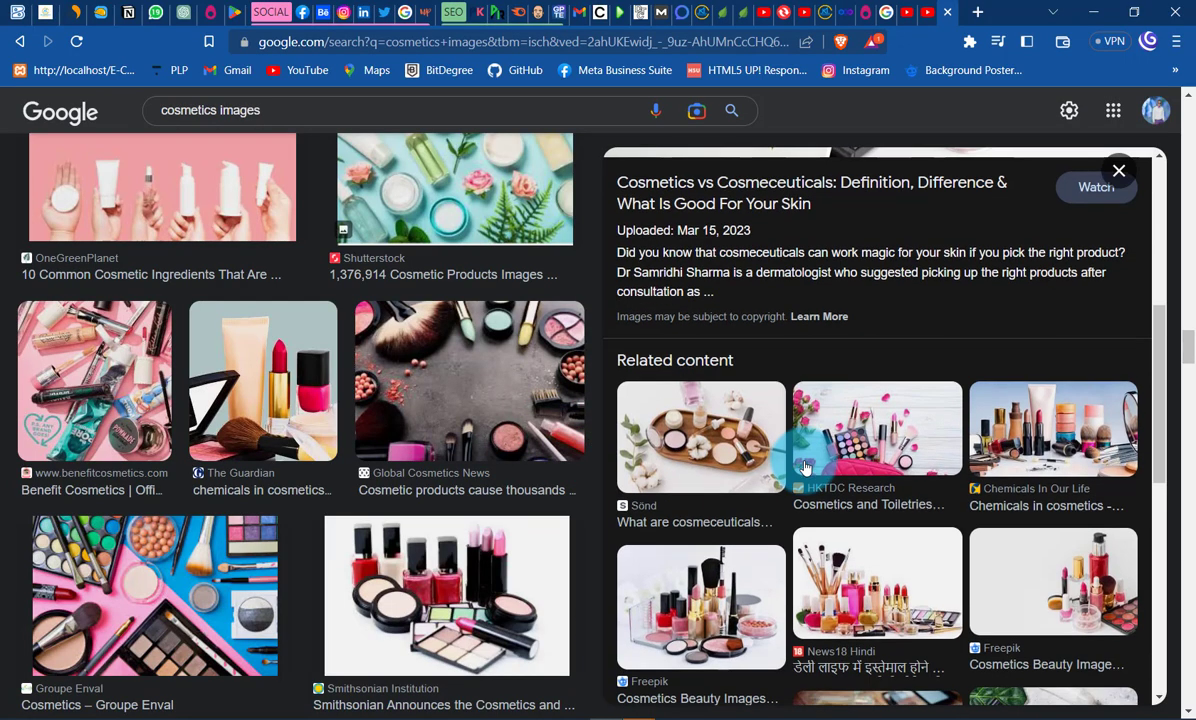
{"action": "scroll", "coordinate": [804, 467], "scroll_direction": "down", "scroll_amount": 3}
{"action": "scroll", "coordinate": [336, 456], "scroll_direction": "down", "scroll_amount": 8}
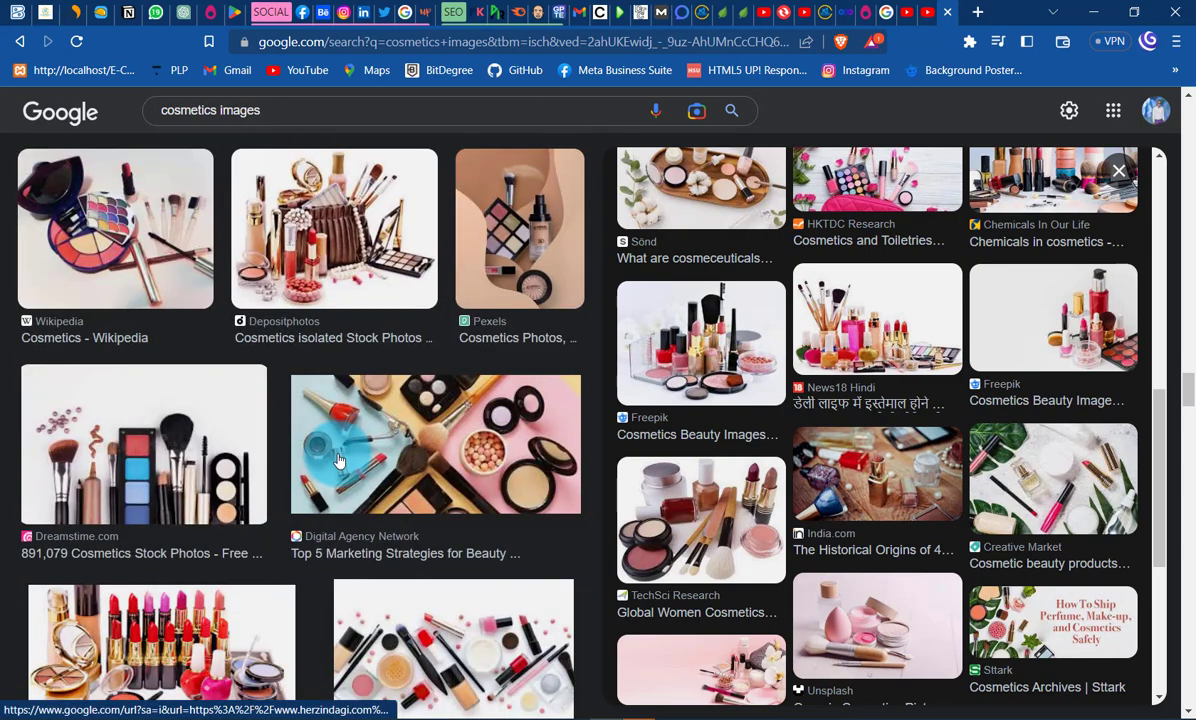
{"action": "scroll", "coordinate": [340, 460], "scroll_direction": "down", "scroll_amount": 10}
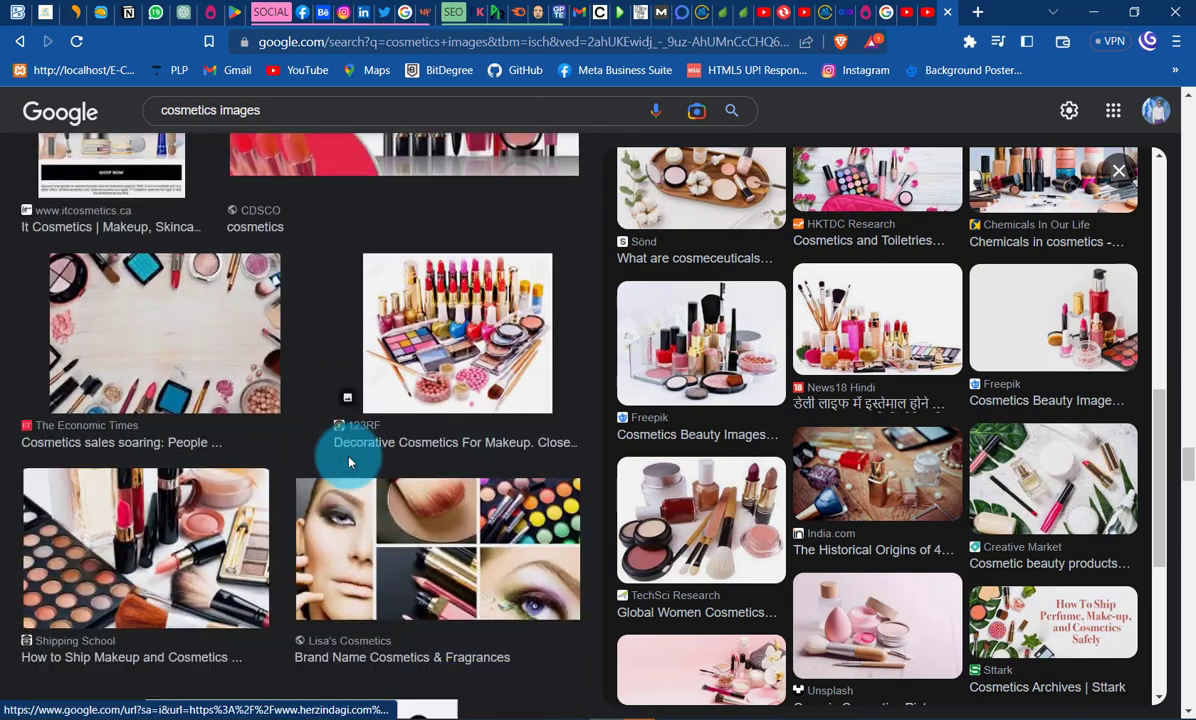
{"action": "scroll", "coordinate": [349, 462], "scroll_direction": "down", "scroll_amount": 8}
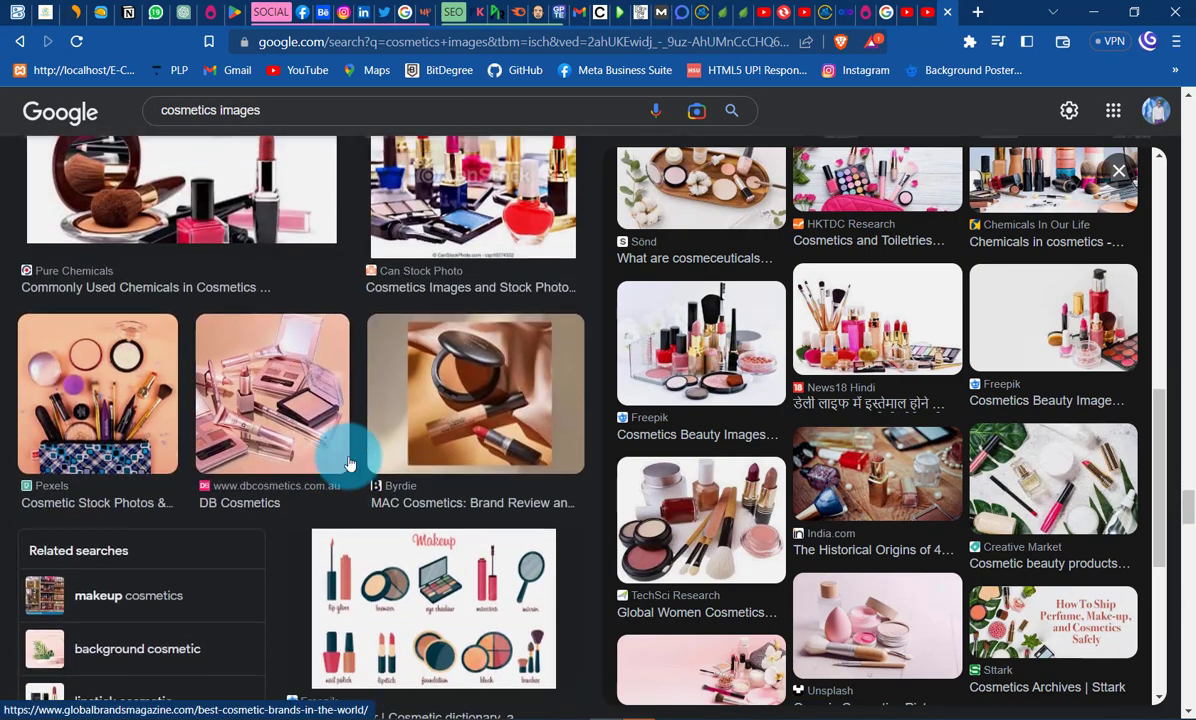
{"action": "scroll", "coordinate": [347, 455], "scroll_direction": "up", "scroll_amount": 2}
{"action": "scroll", "coordinate": [349, 462], "scroll_direction": "down", "scroll_amount": 8}
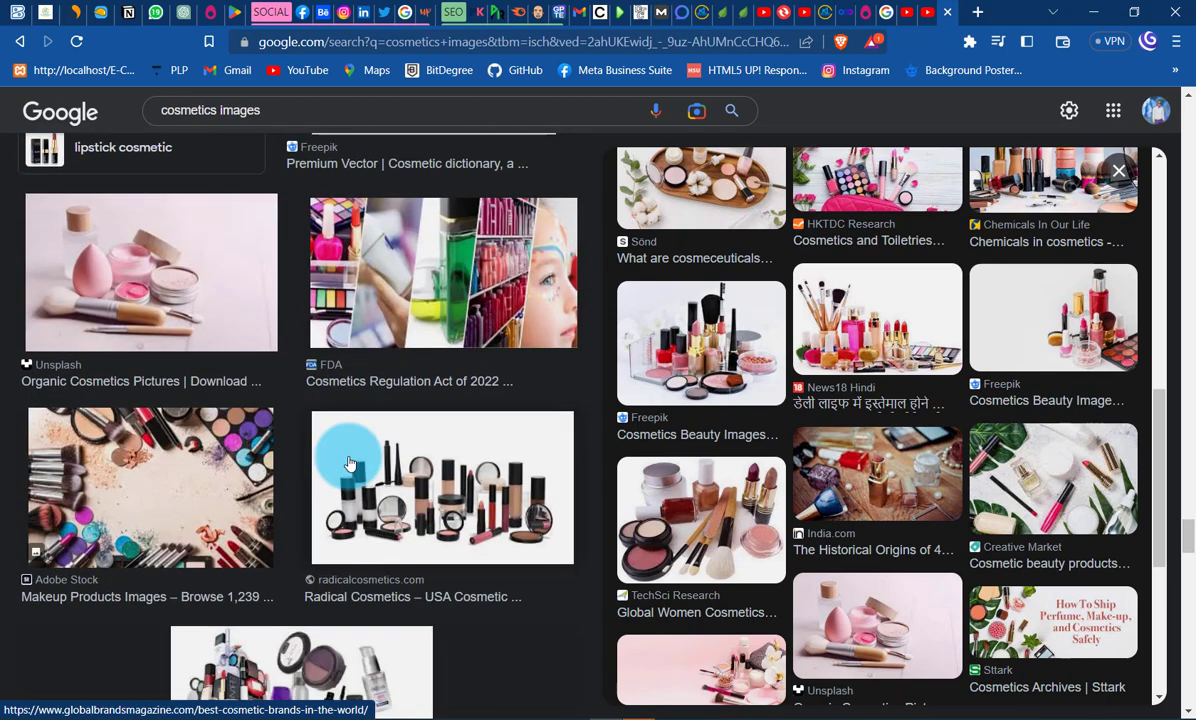
{"action": "scroll", "coordinate": [700, 495], "scroll_direction": "down", "scroll_amount": 5}
{"action": "scroll", "coordinate": [377, 402], "scroll_direction": "down", "scroll_amount": 2}
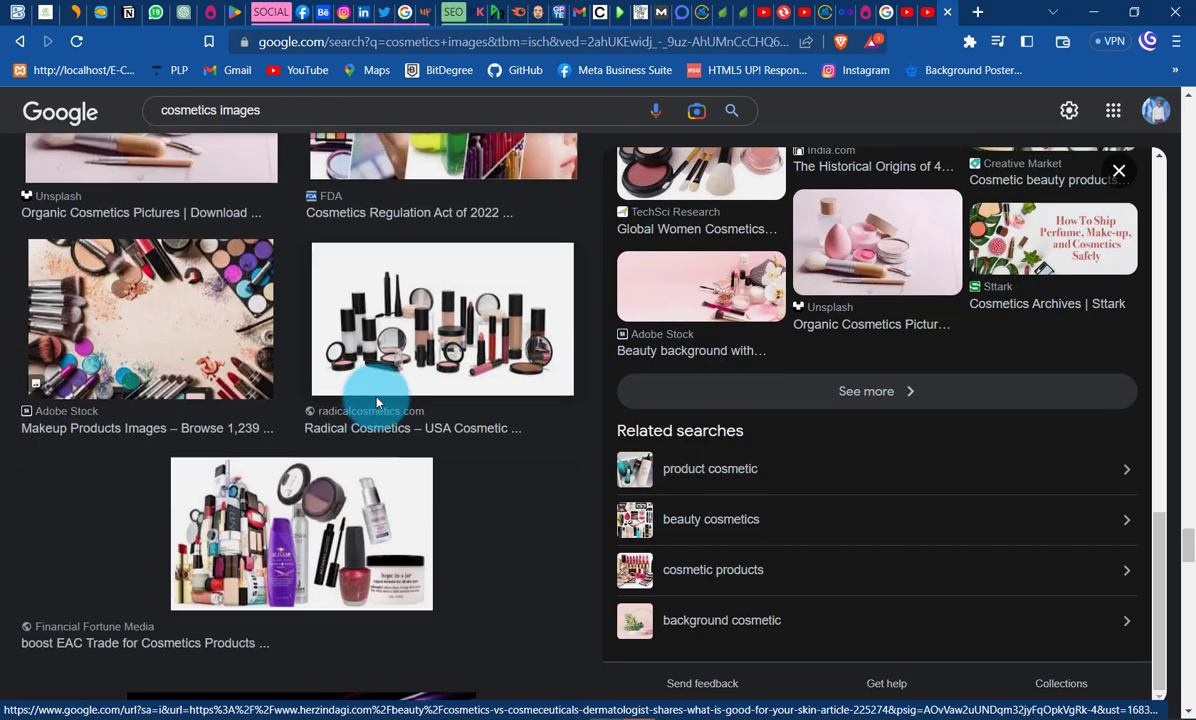
{"action": "scroll", "coordinate": [377, 402], "scroll_direction": "down", "scroll_amount": 10}
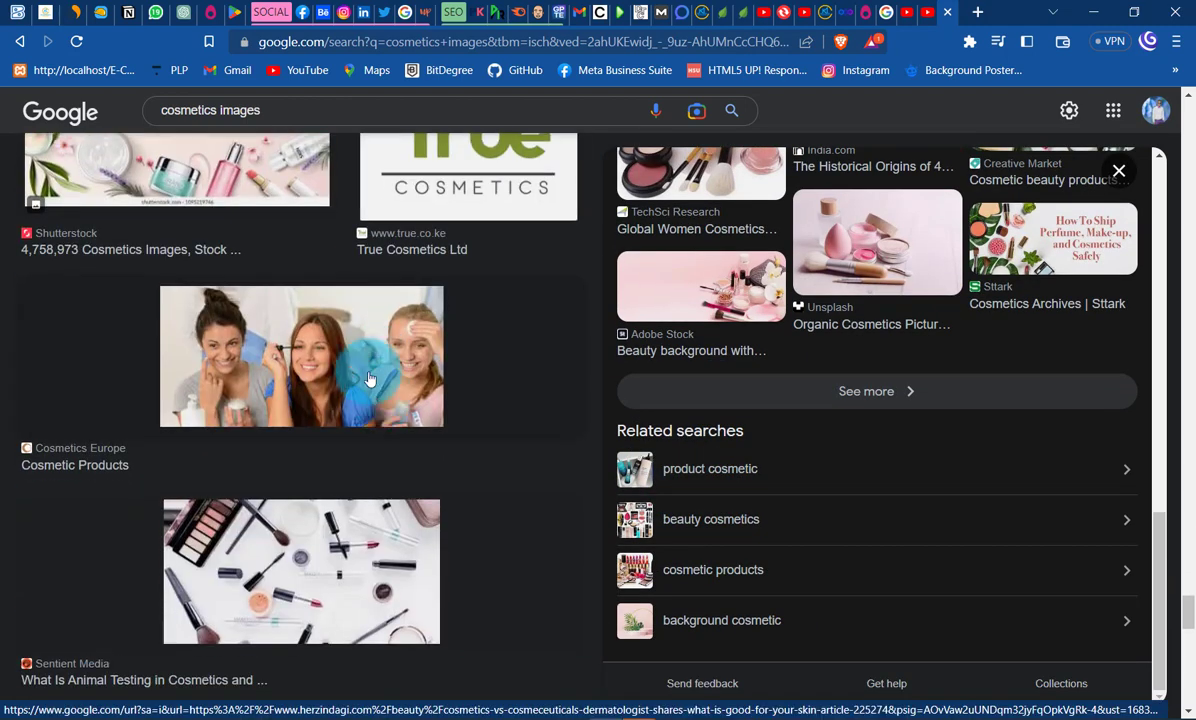
{"action": "left_click", "coordinate": [368, 379]}
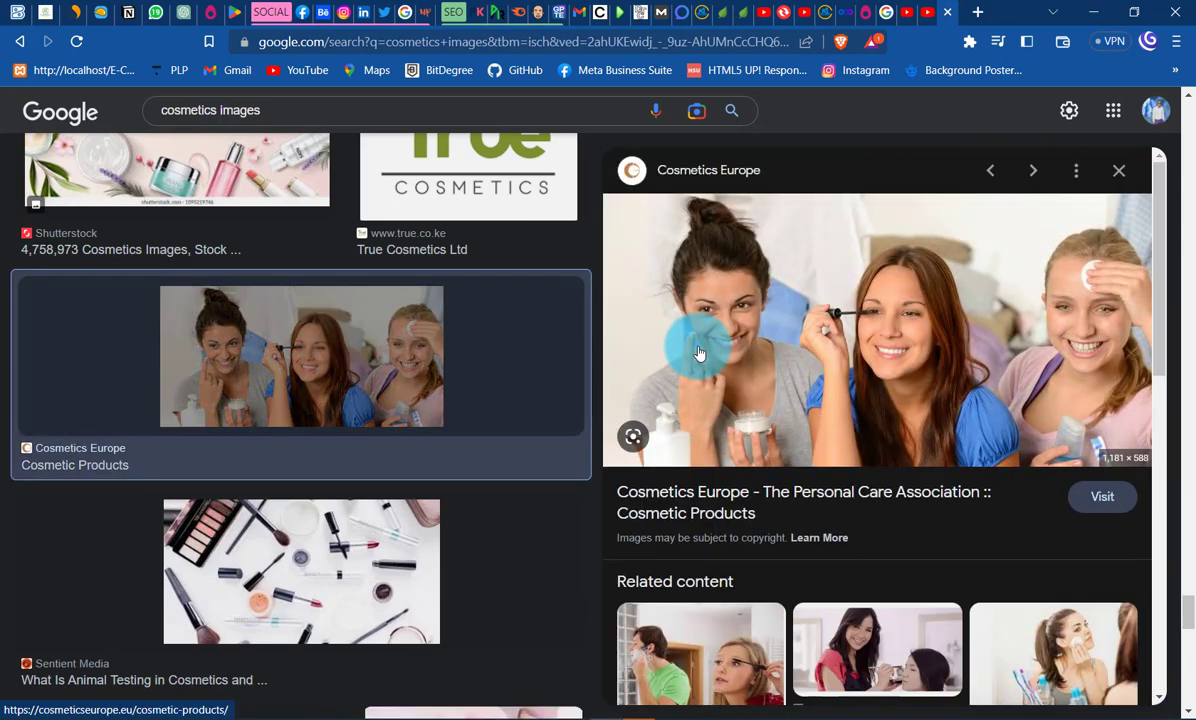
{"action": "scroll", "coordinate": [868, 334], "scroll_direction": "down", "scroll_amount": 1}
{"action": "right_click", "coordinate": [904, 244]}
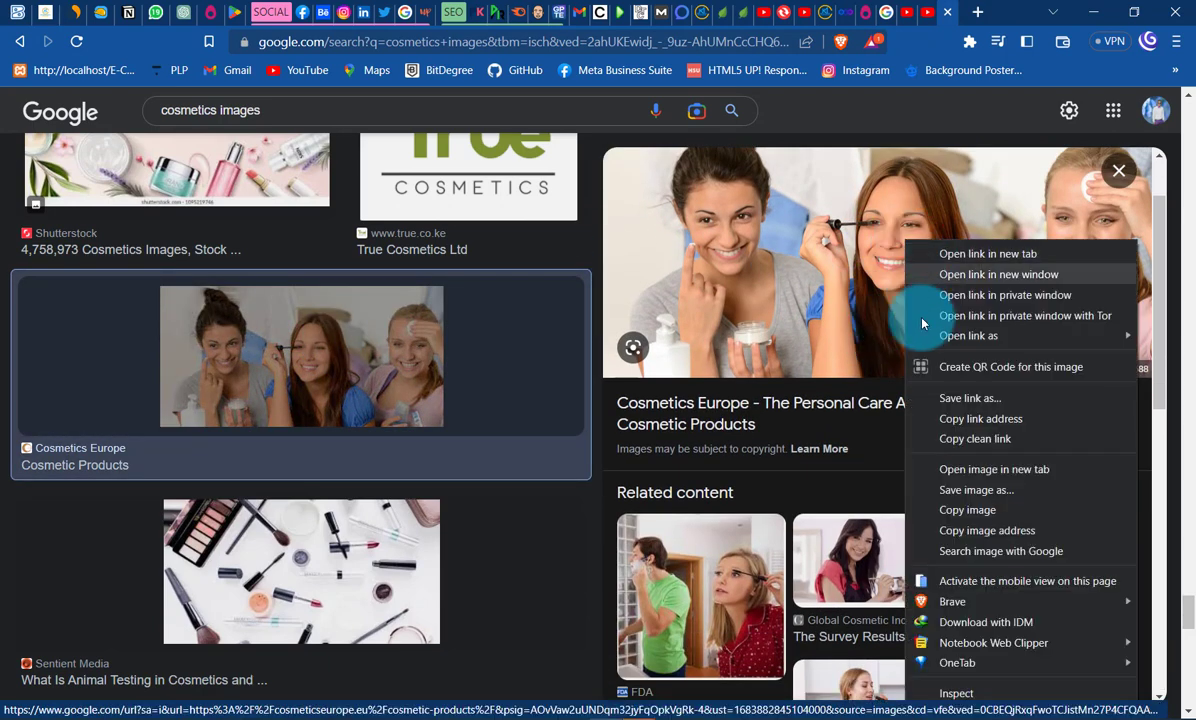
{"action": "left_click", "coordinate": [966, 511]}
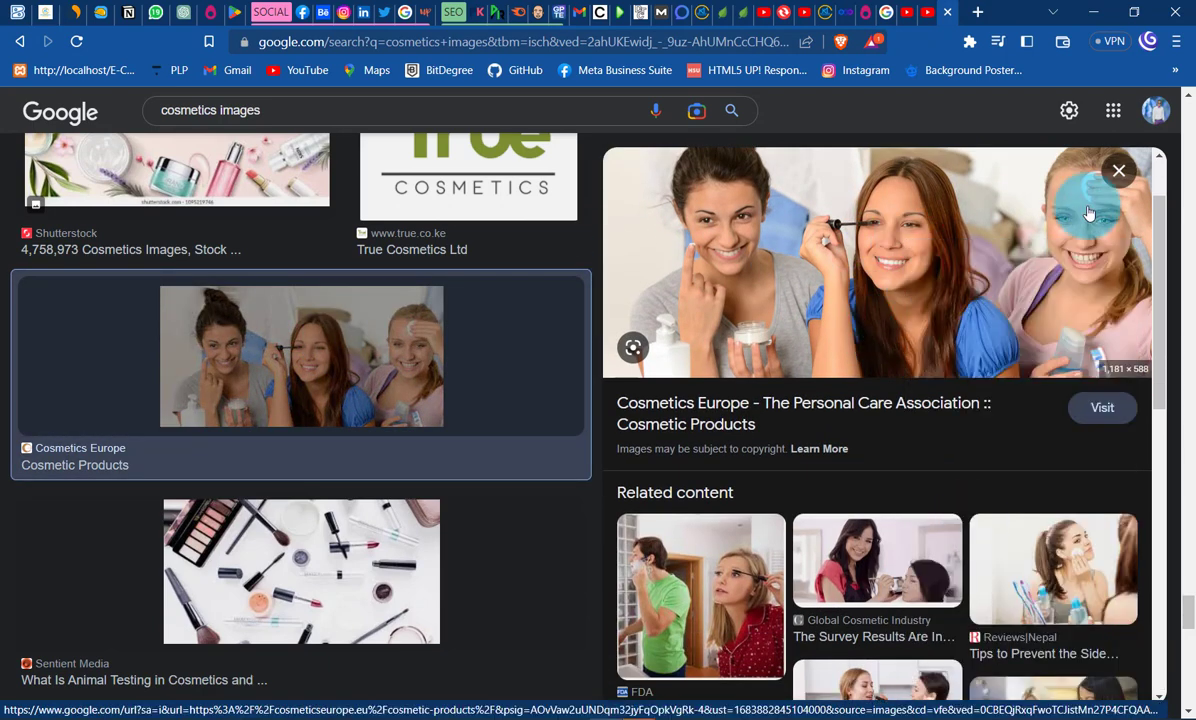
- Switch back to Photoshop, paste the copied picture above the middle circle, and scale it to about 94% centred over that circle
{"action": "left_click", "coordinate": [1095, 14]}
{"action": "left_click", "coordinate": [458, 357]}
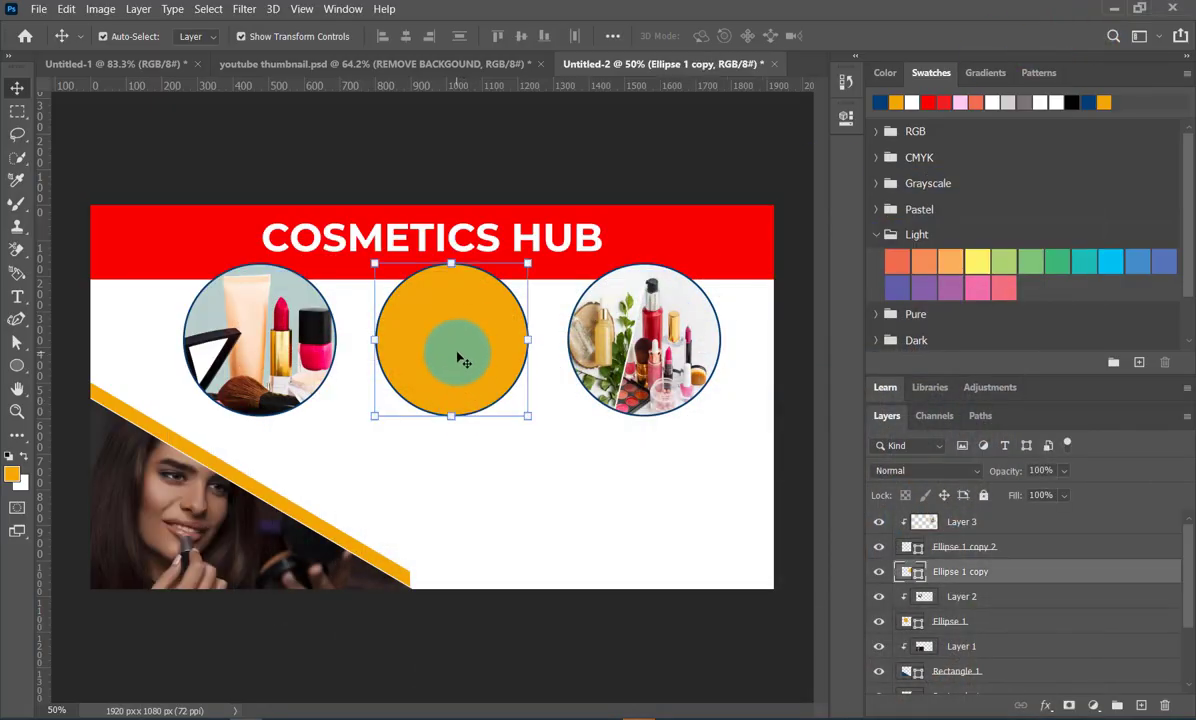
{"action": "key", "text": "ctrl+v"}
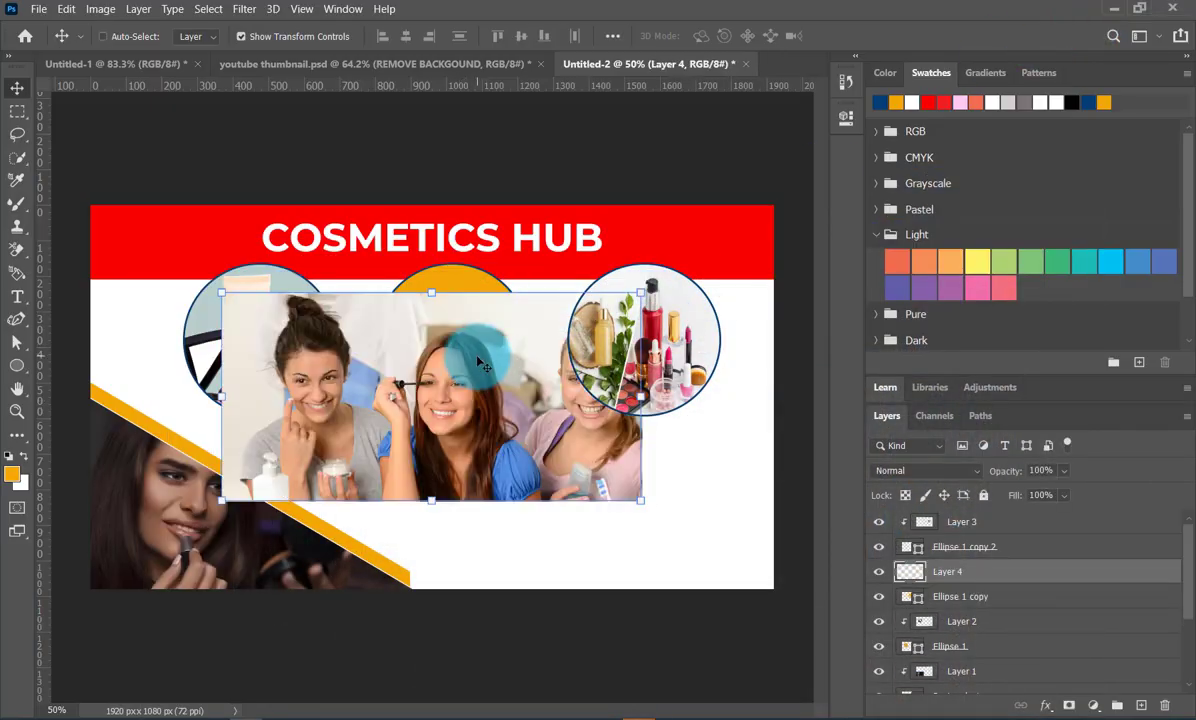
{"action": "left_click_drag", "start_coordinate": [461, 430], "coordinate": [474, 375]}
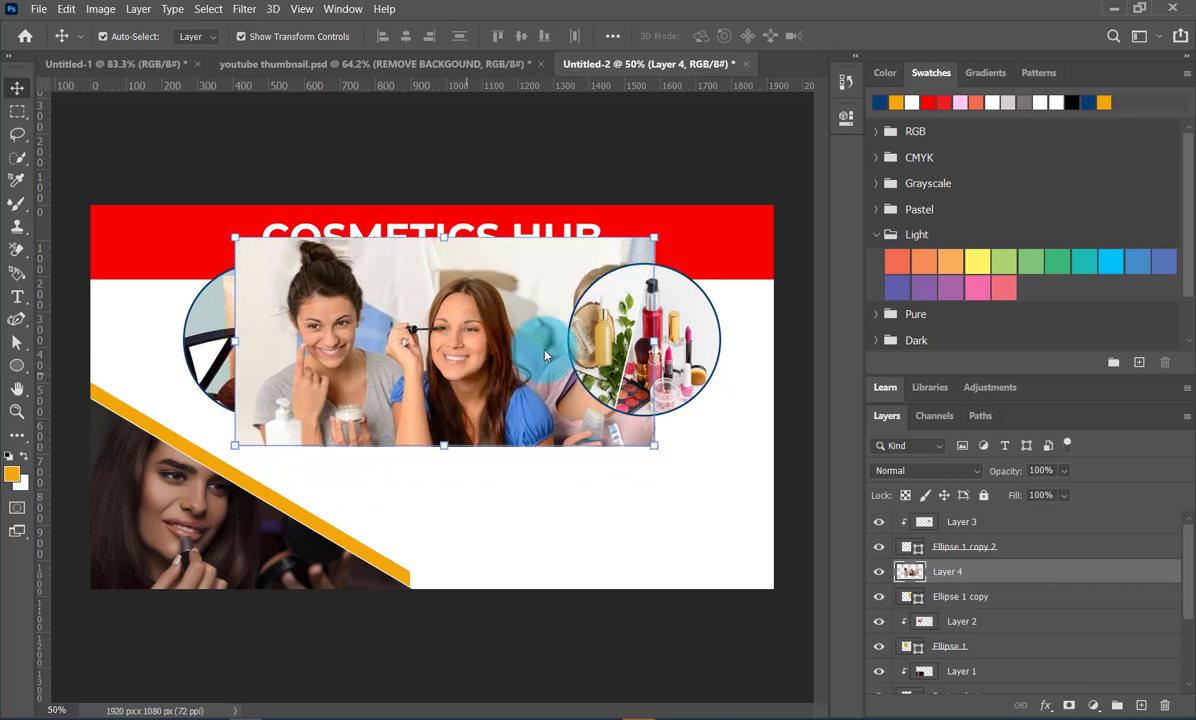
{"action": "left_click_drag", "start_coordinate": [655, 345], "coordinate": [630, 340]}
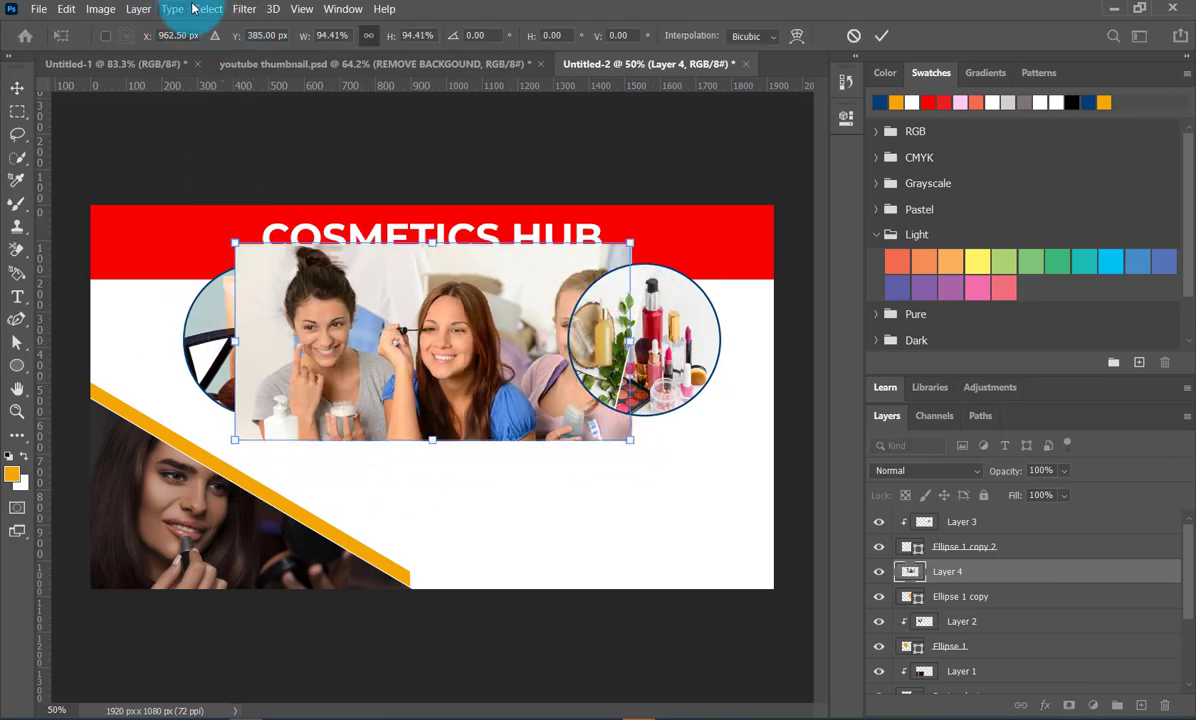
- Apply the transform and clip the pasted picture to the middle circle, Ellipse 1 copy
{"action": "left_click", "coordinate": [138, 9]}
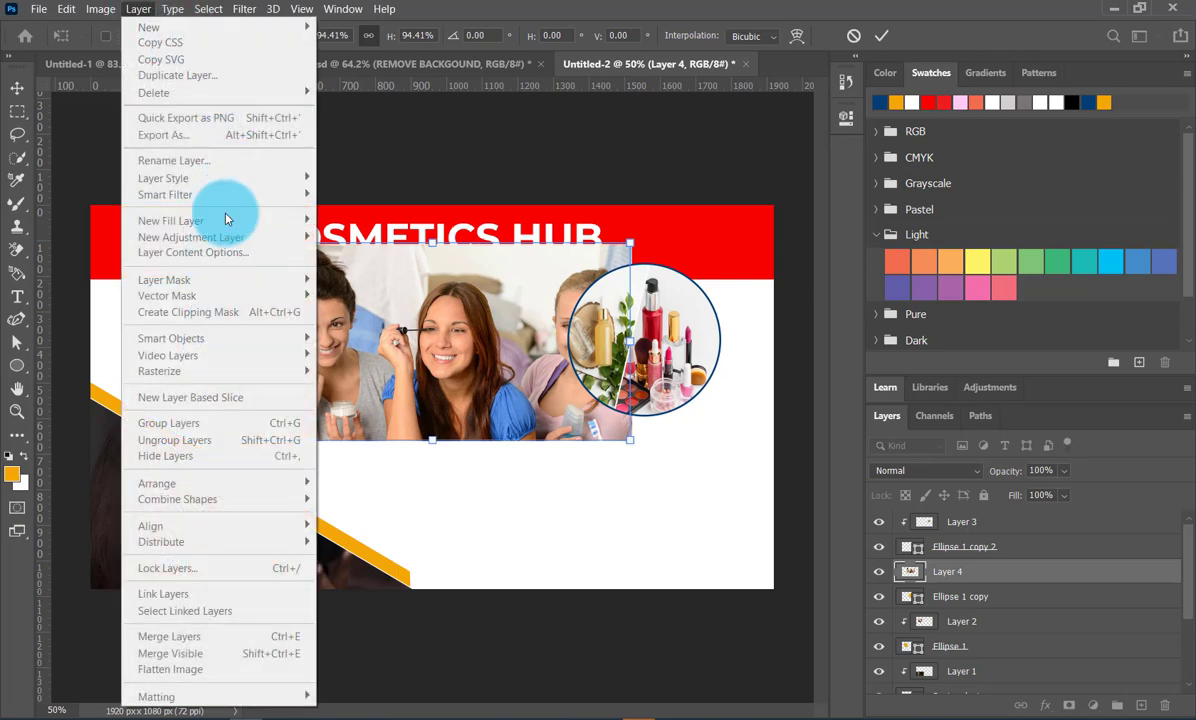
{"action": "left_click", "coordinate": [878, 40]}
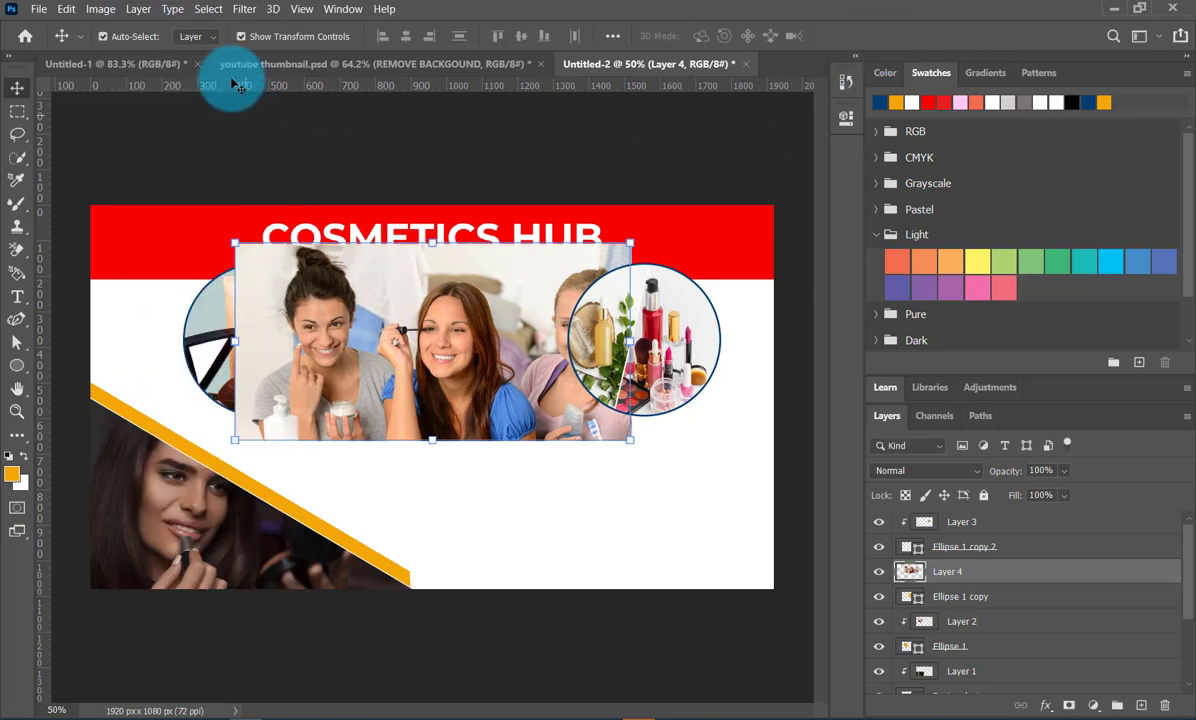
{"action": "left_click", "coordinate": [140, 9]}
{"action": "left_click", "coordinate": [188, 312]}
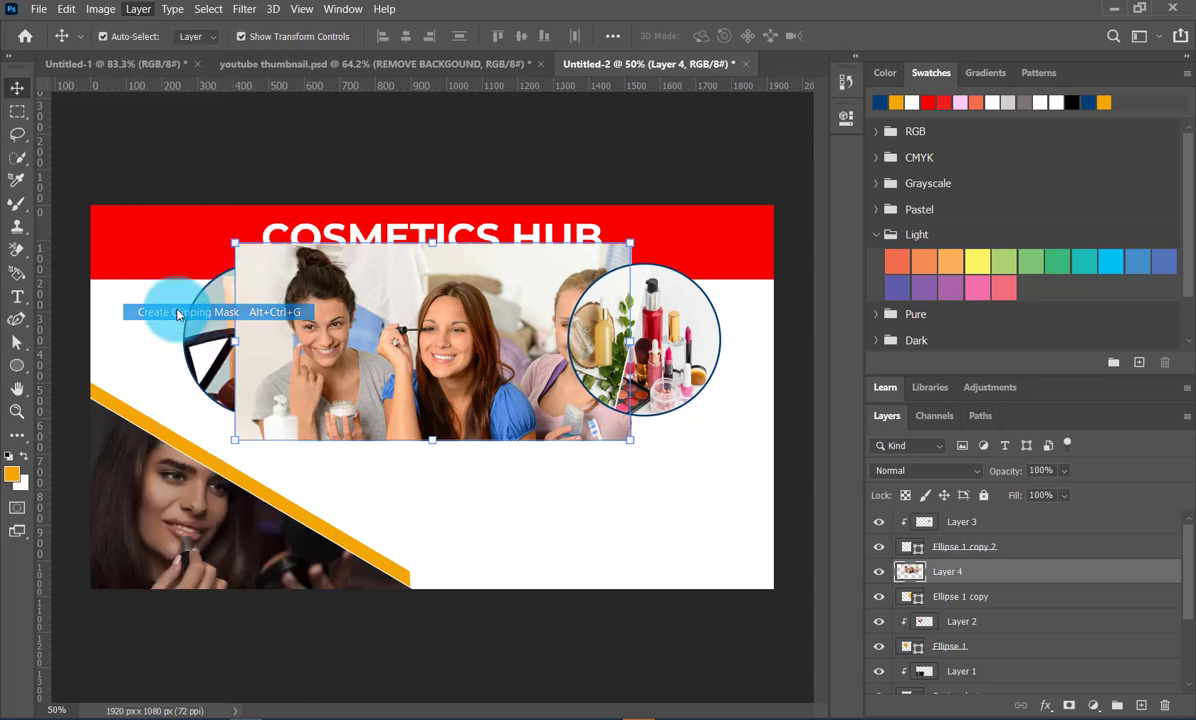
{"action": "left_click", "coordinate": [485, 502]}
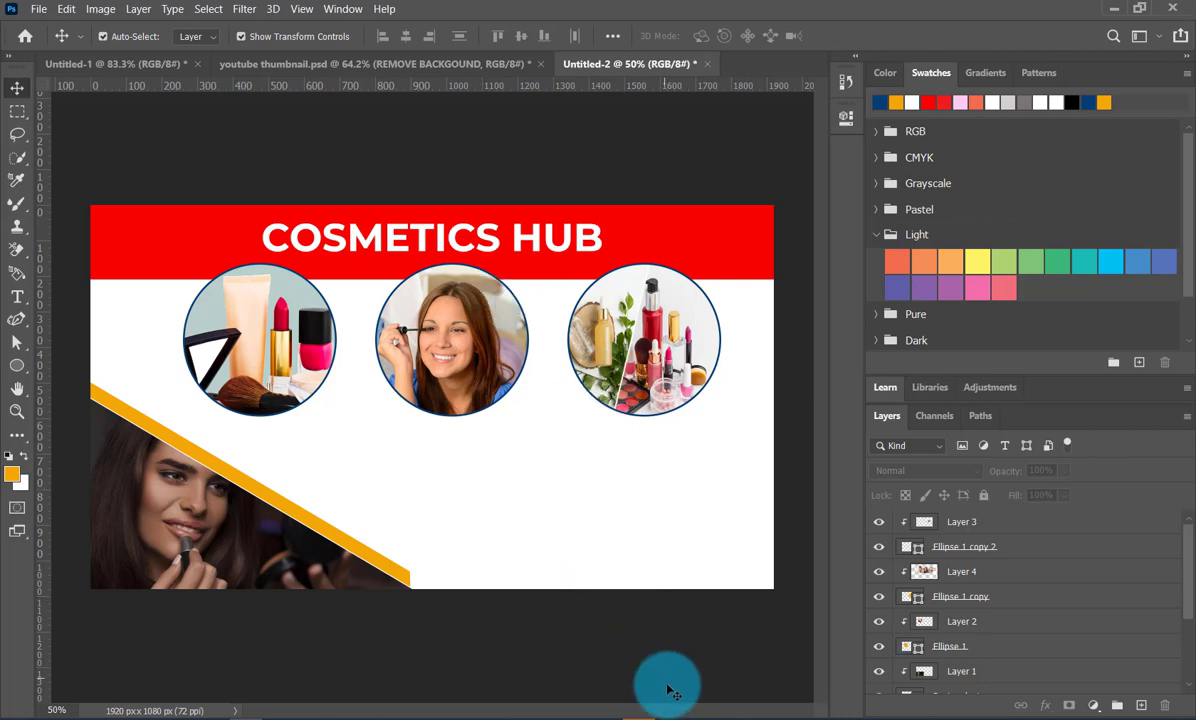
- Switch to the browser, open the Brandirectory Cosmetics 50 picture, and open the related Freepik picture of cosmetics on a white backdrop
{"action": "left_click", "coordinate": [606, 711]}
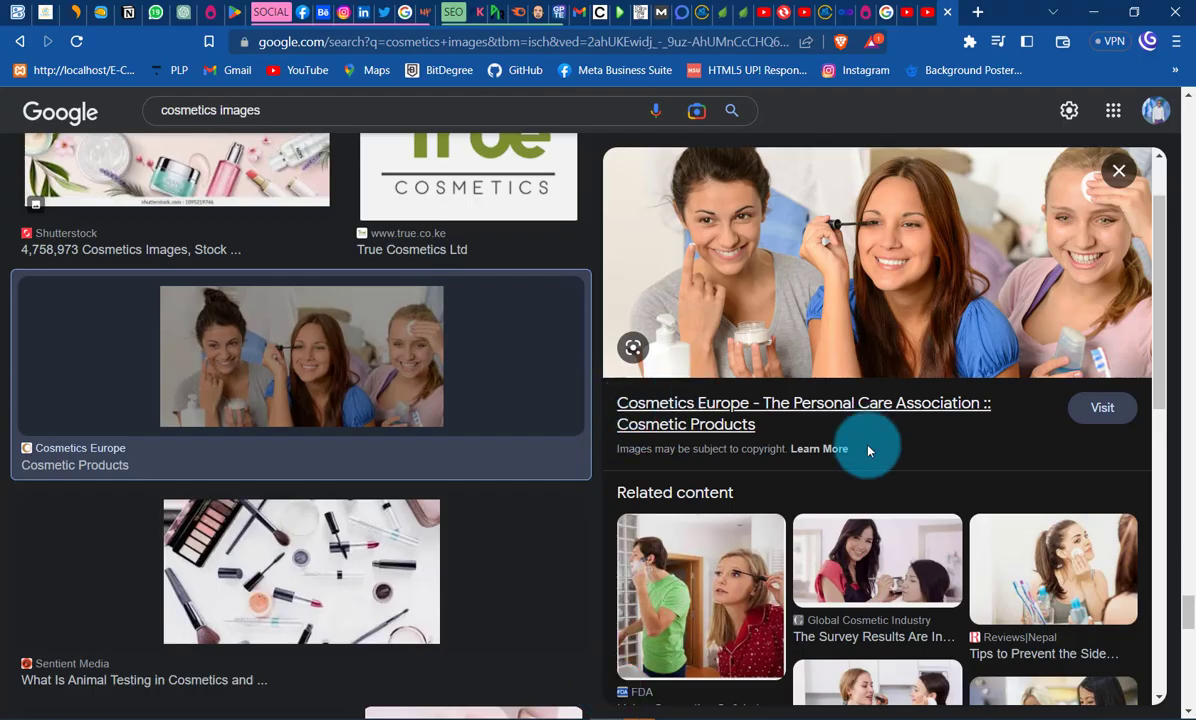
{"action": "scroll", "coordinate": [868, 449], "scroll_direction": "down", "scroll_amount": 6}
{"action": "scroll", "coordinate": [281, 373], "scroll_direction": "up", "scroll_amount": 5}
{"action": "scroll", "coordinate": [281, 373], "scroll_direction": "up", "scroll_amount": 4}
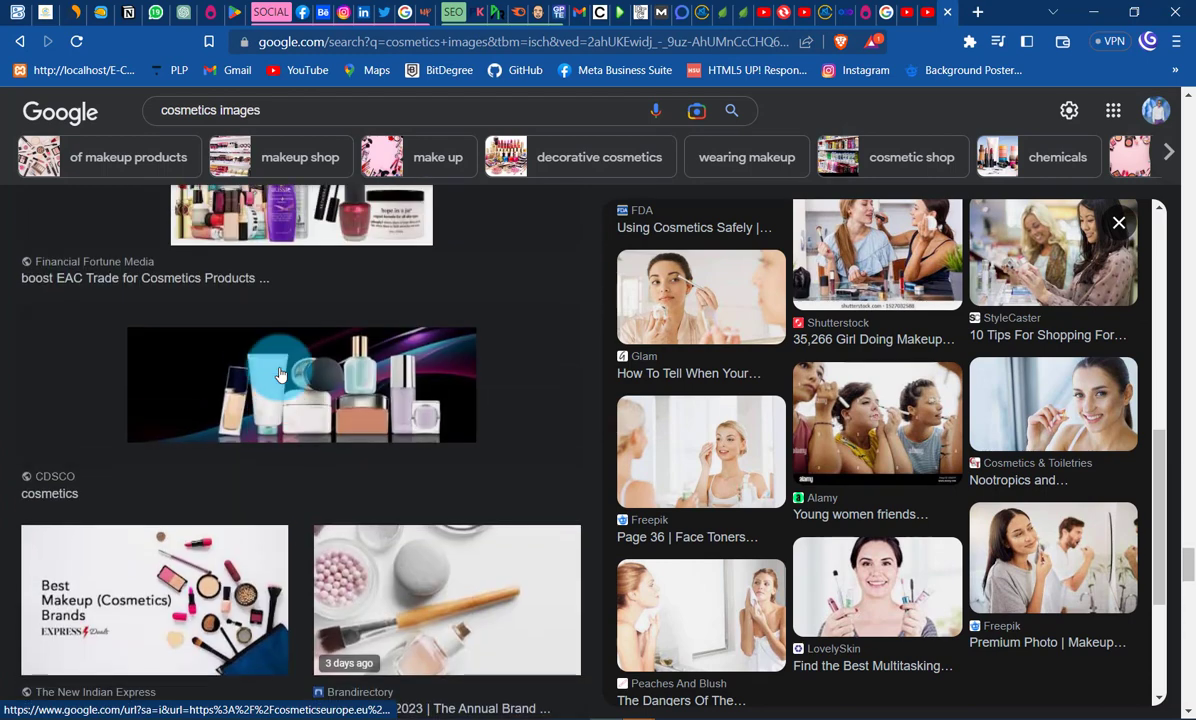
{"action": "scroll", "coordinate": [288, 376], "scroll_direction": "down", "scroll_amount": 2}
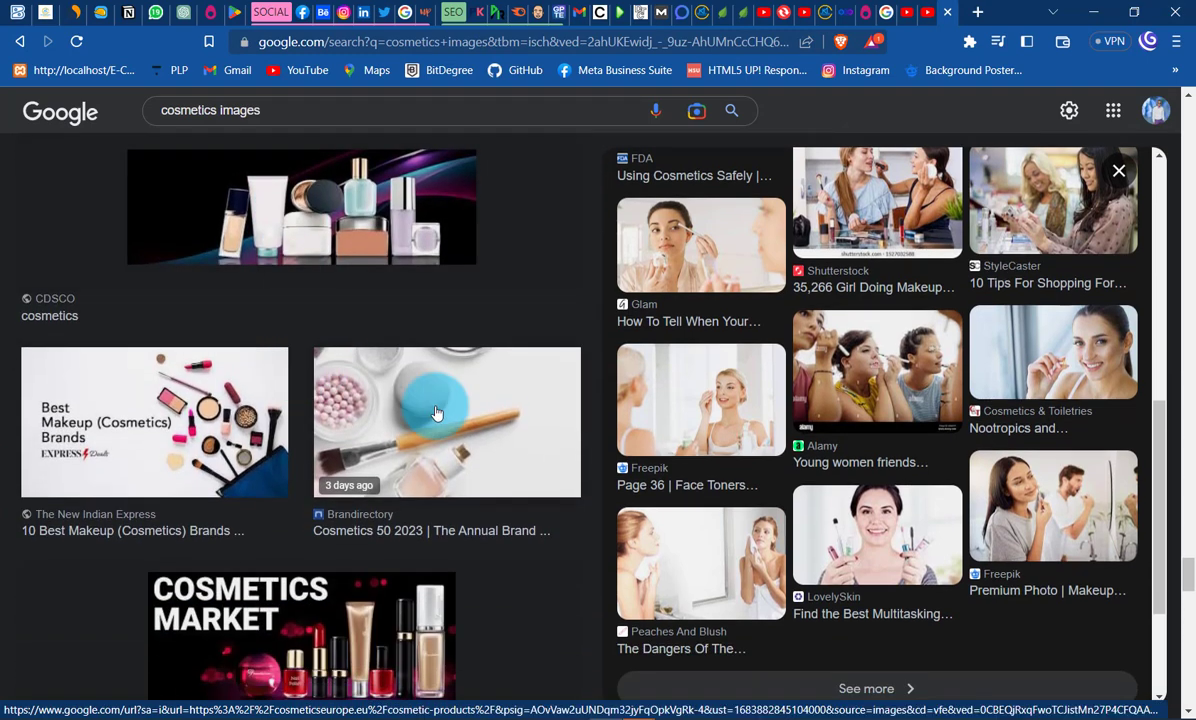
{"action": "left_click", "coordinate": [452, 425]}
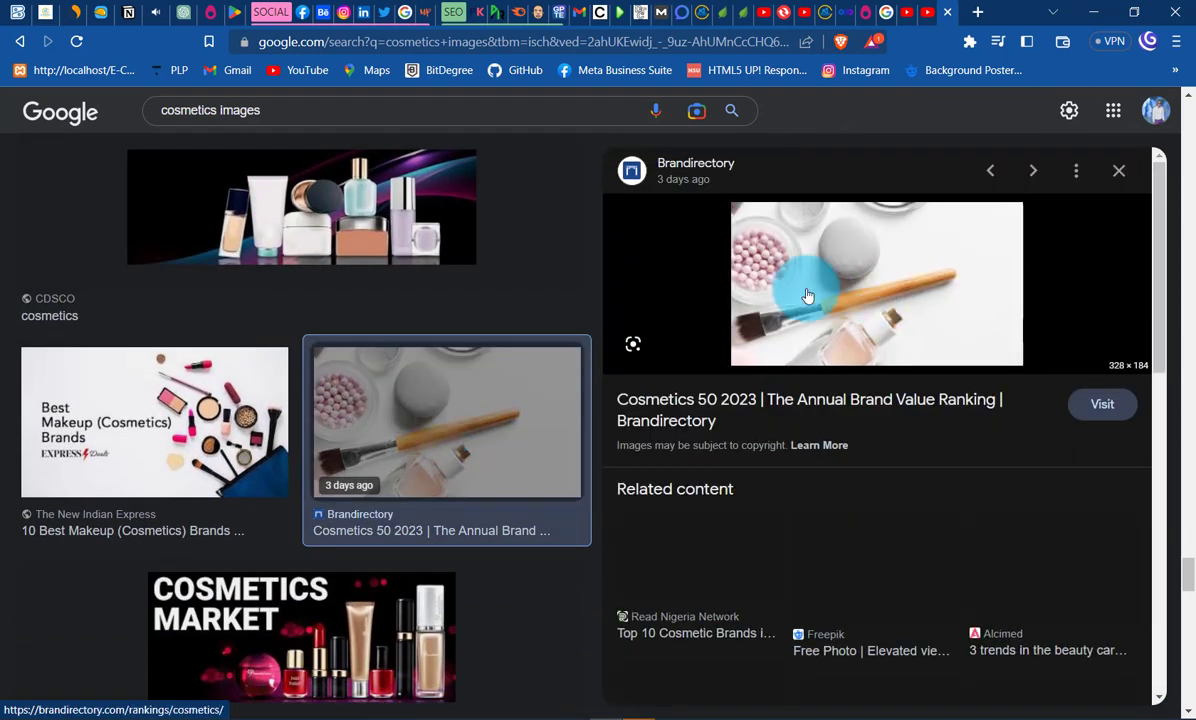
{"action": "scroll", "coordinate": [852, 348], "scroll_direction": "down", "scroll_amount": 2}
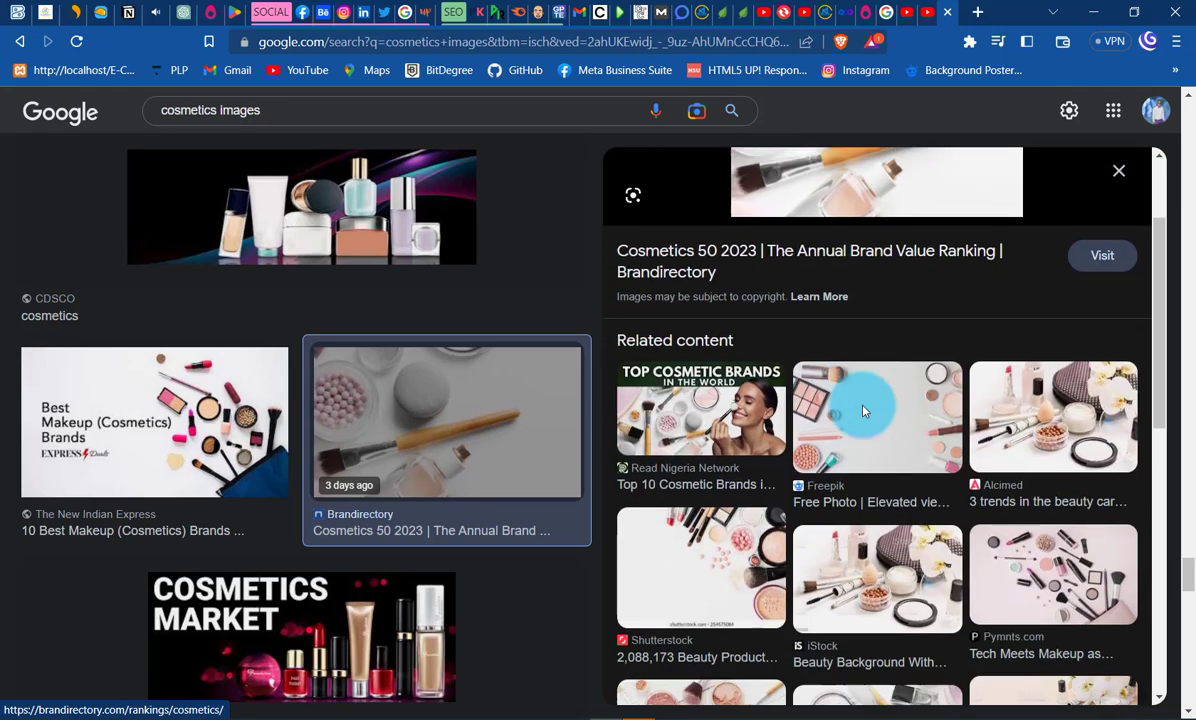
{"action": "left_click", "coordinate": [860, 395]}
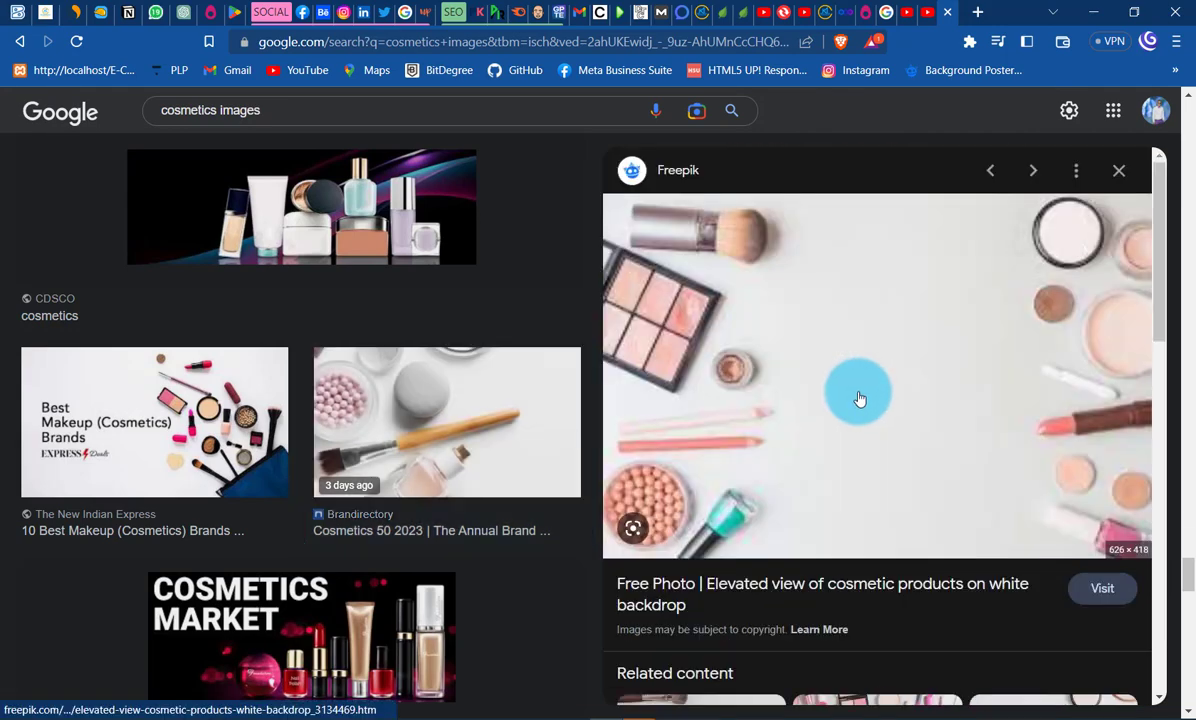
- Go through the related Freepik pictures to the pink Beauty Elements picture with makeup and flowers, and copy it
{"action": "scroll", "coordinate": [858, 398], "scroll_direction": "down", "scroll_amount": 5}
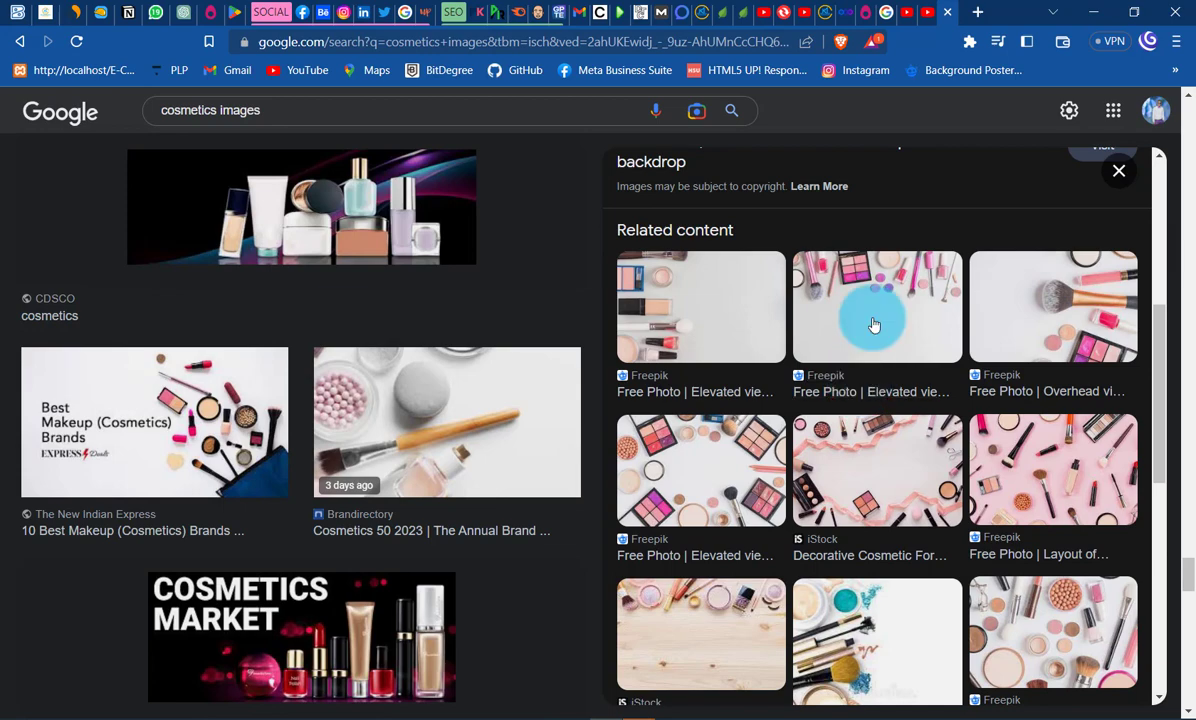
{"action": "left_click", "coordinate": [873, 322]}
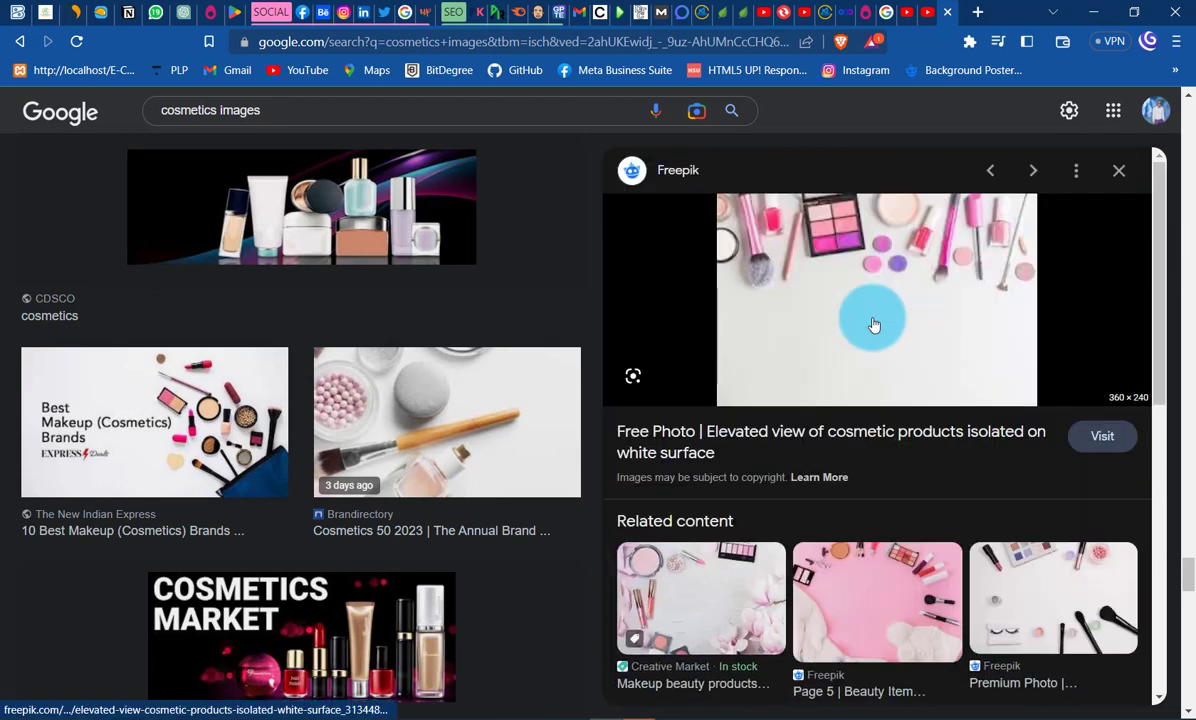
{"action": "scroll", "coordinate": [873, 318], "scroll_direction": "down", "scroll_amount": 3}
{"action": "left_click", "coordinate": [906, 405]}
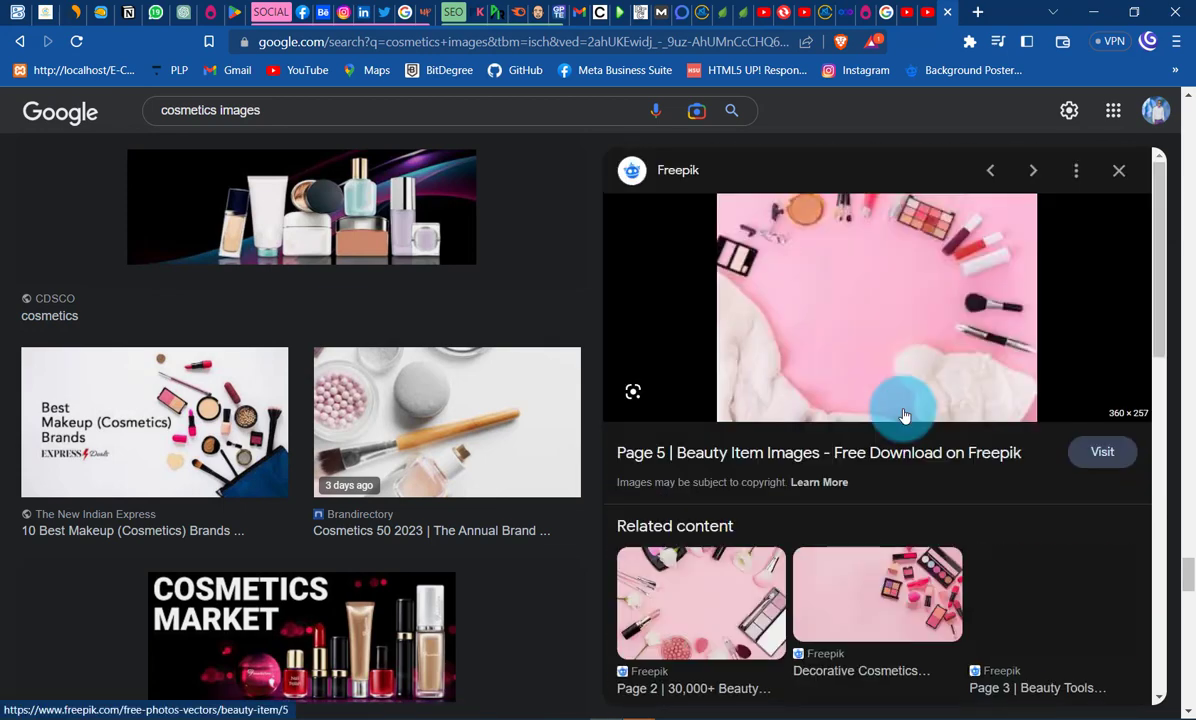
{"action": "left_click", "coordinate": [715, 570]}
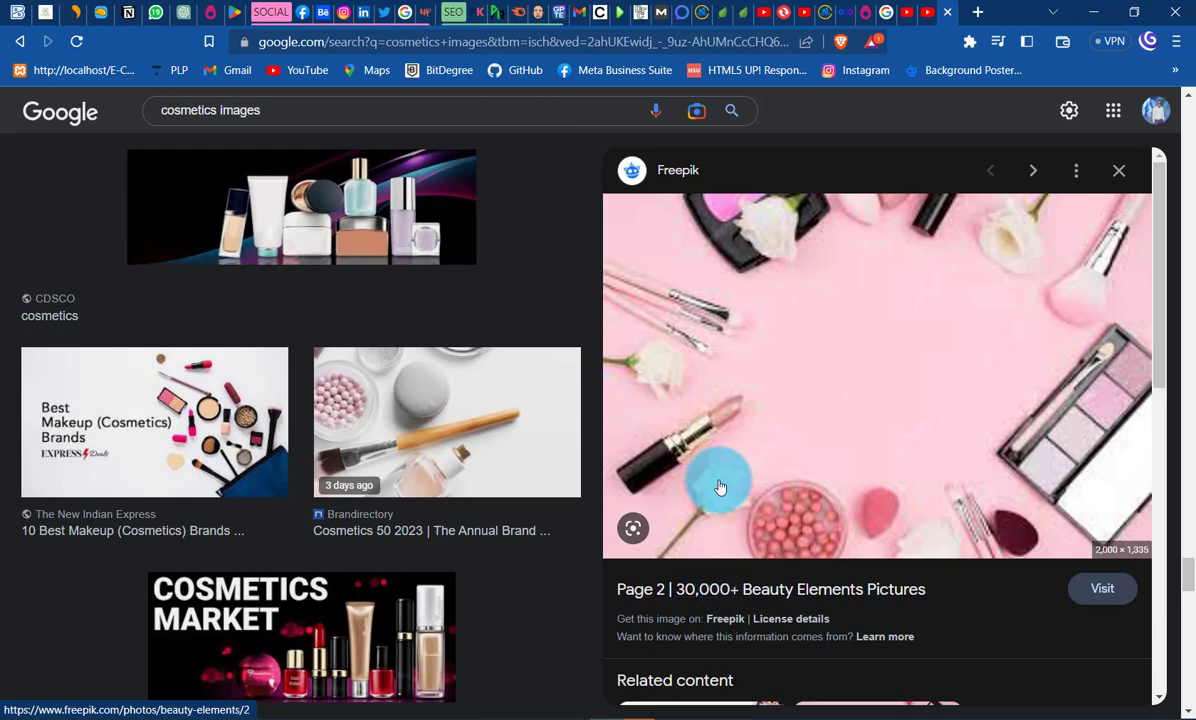
{"action": "right_click", "coordinate": [885, 304]}
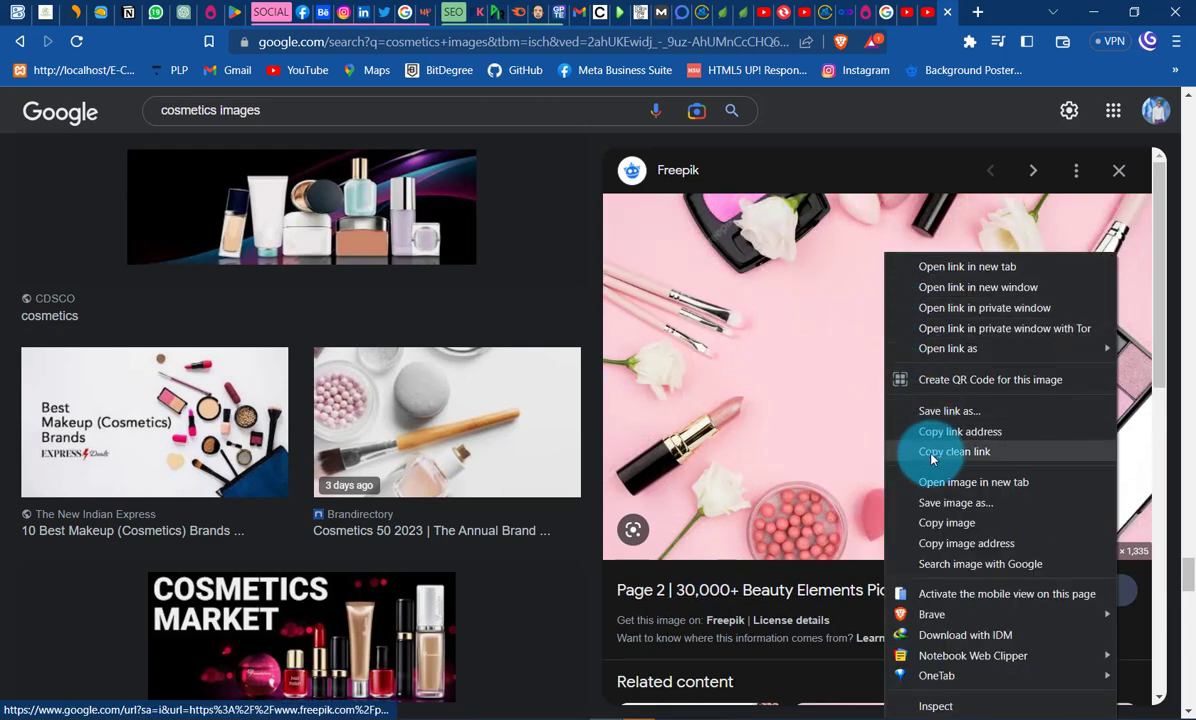
{"action": "left_click", "coordinate": [1028, 517]}
- Switch back to Photoshop and paste the pink cosmetics picture directly above the Background layer
{"action": "left_click", "coordinate": [1093, 12]}
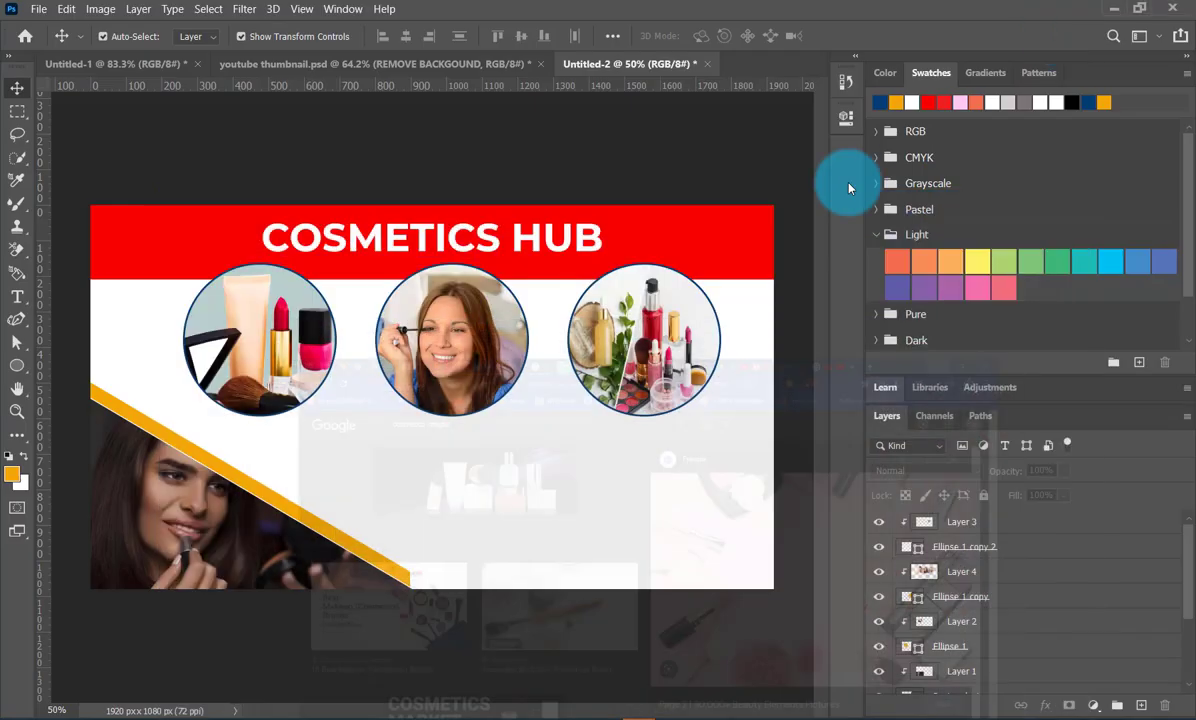
{"action": "scroll", "coordinate": [975, 515], "scroll_direction": "down", "scroll_amount": 5}
{"action": "left_click", "coordinate": [958, 681]}
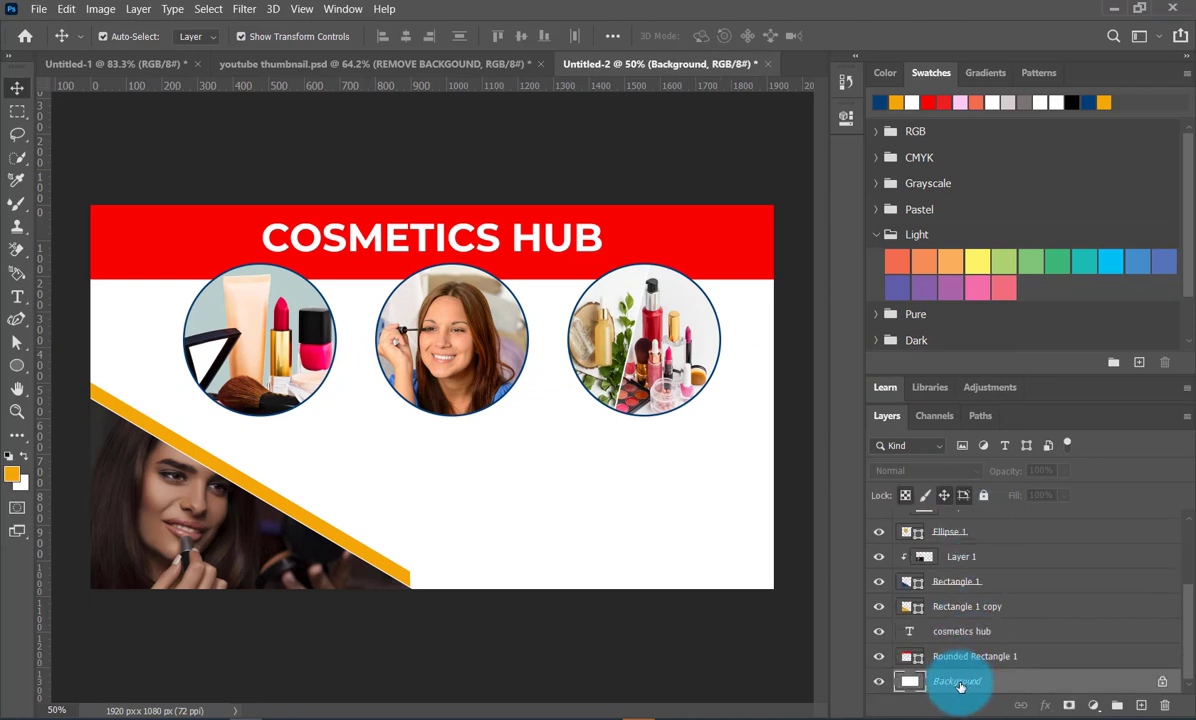
{"action": "key", "text": "ctrl+v"}
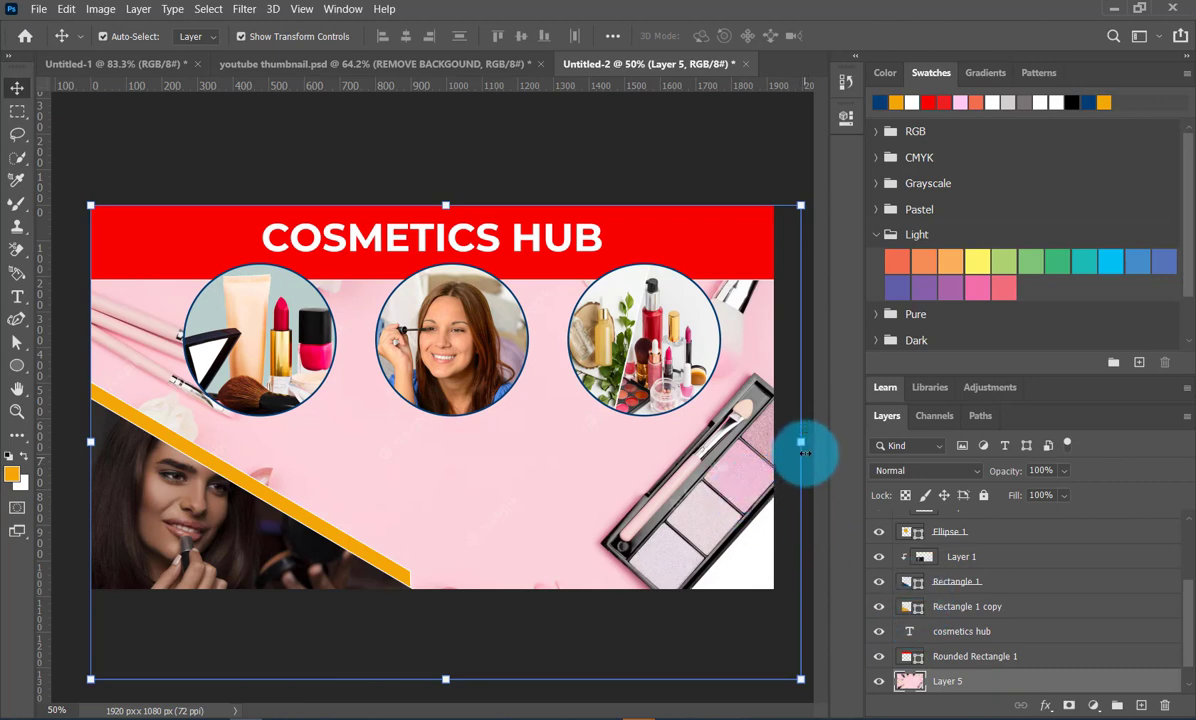
- Scale the pink background picture to about 97%, move it up so it covers the canvas, and apply the transform
{"action": "left_click_drag", "start_coordinate": [802, 452], "coordinate": [779, 442]}
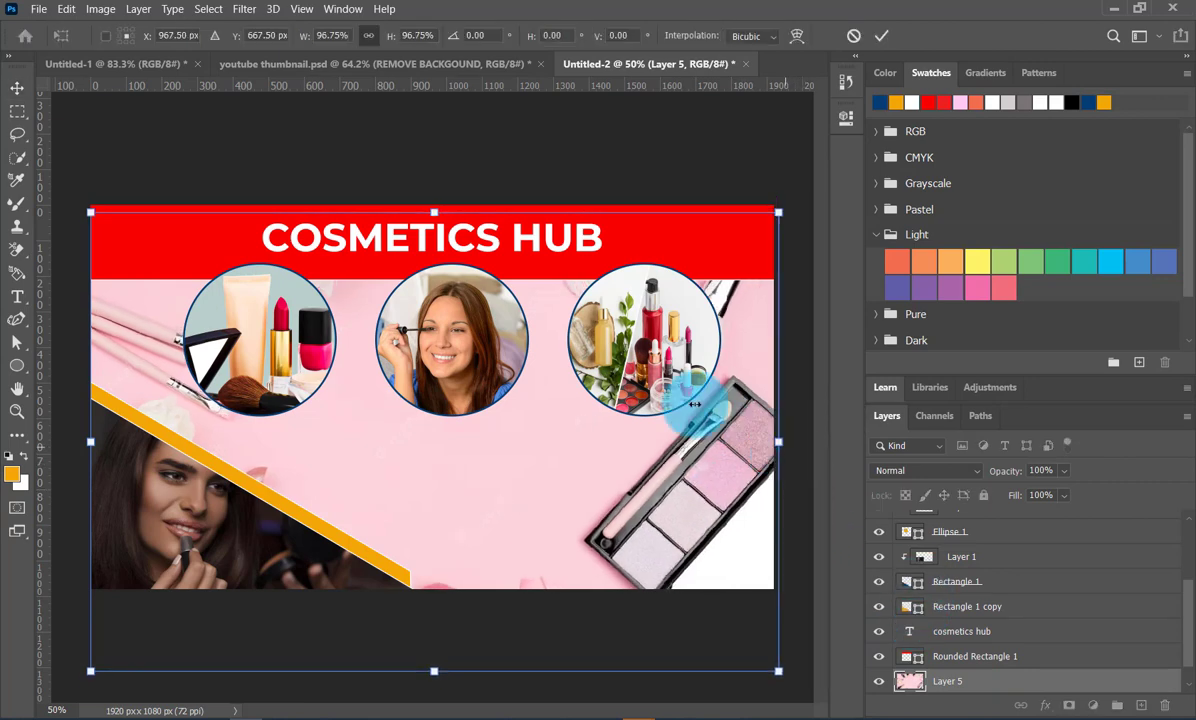
{"action": "left_click_drag", "start_coordinate": [488, 542], "coordinate": [488, 488]}
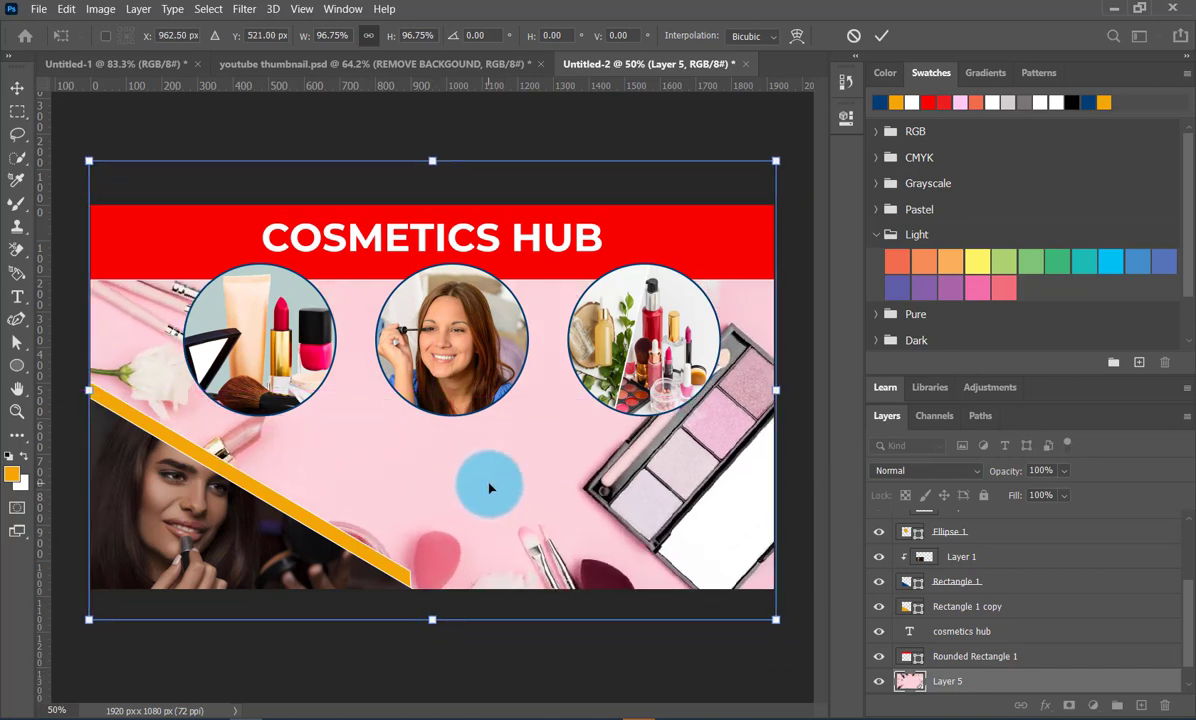
{"action": "left_click", "coordinate": [870, 44]}
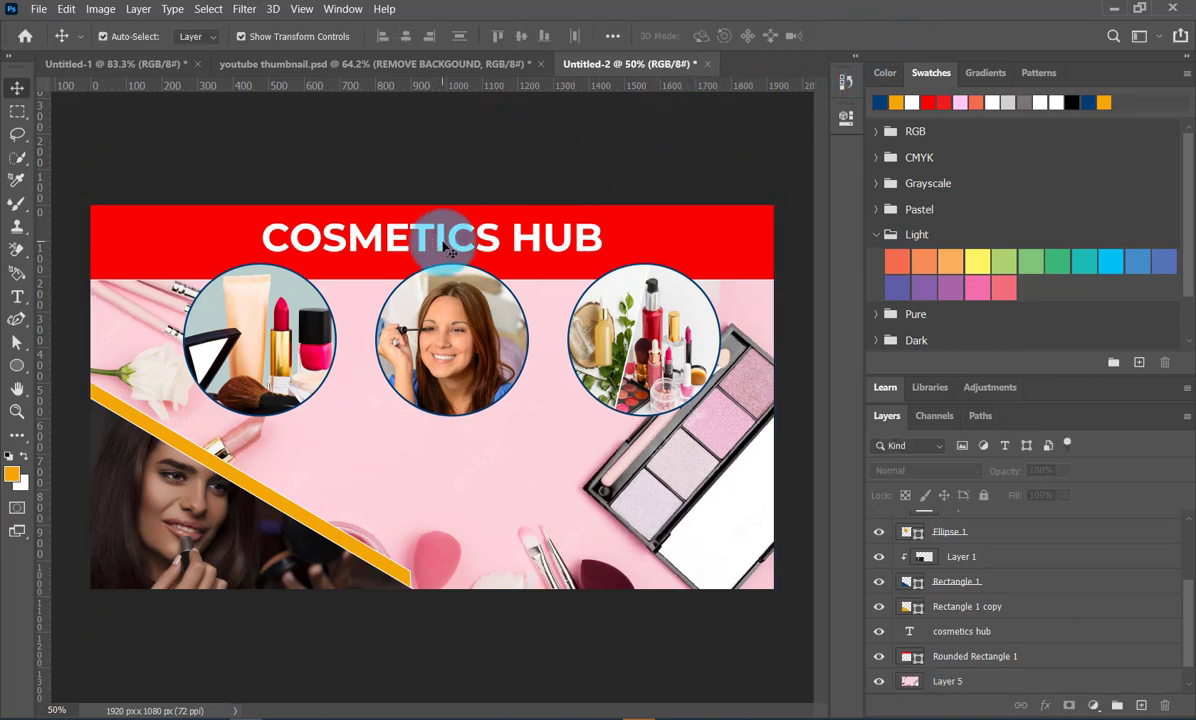
- Duplicate the COSMETICS HUB title into the pink area below the circles and color the copy red
{"action": "left_click_drag", "start_coordinate": [448, 248], "coordinate": [523, 476]}
{"action": "left_click", "coordinate": [880, 101]}
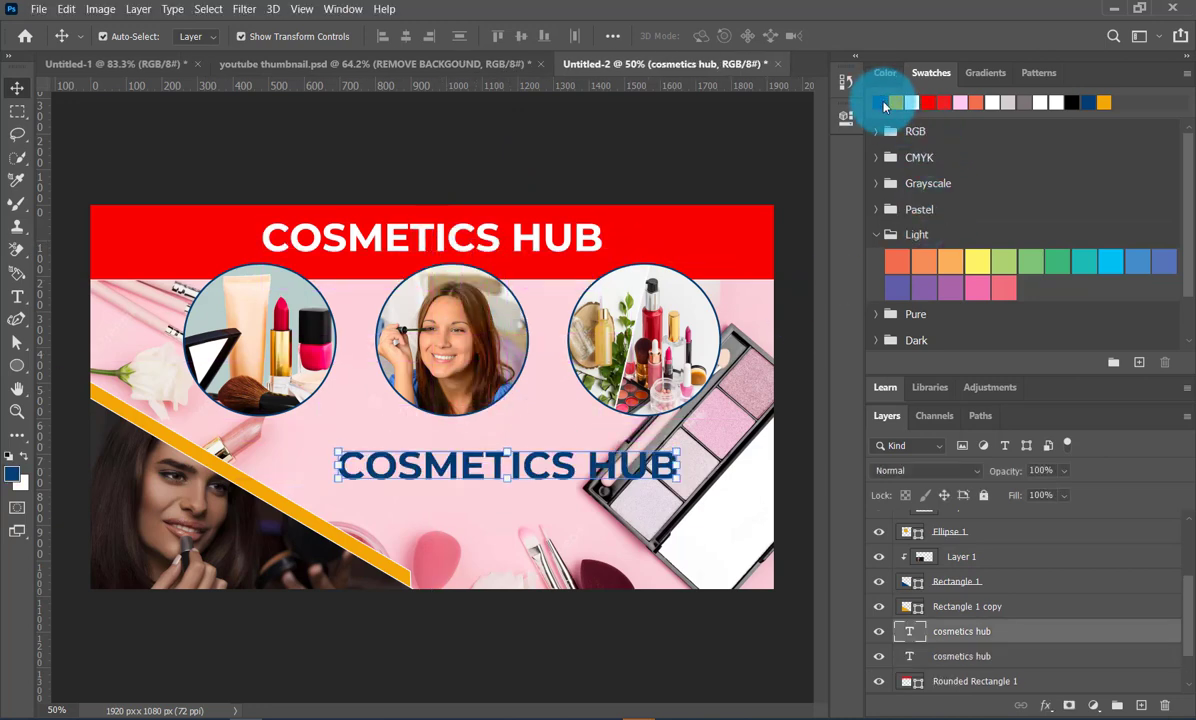
{"action": "left_click", "coordinate": [897, 100]}
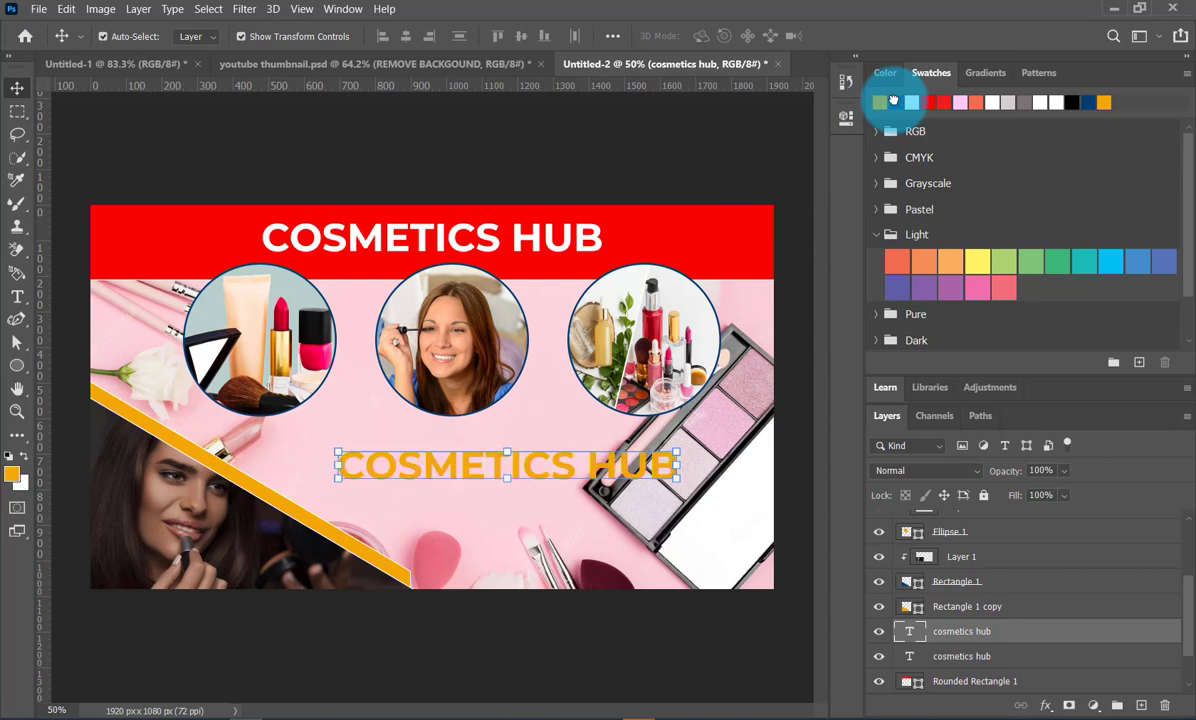
{"action": "left_click", "coordinate": [927, 102]}
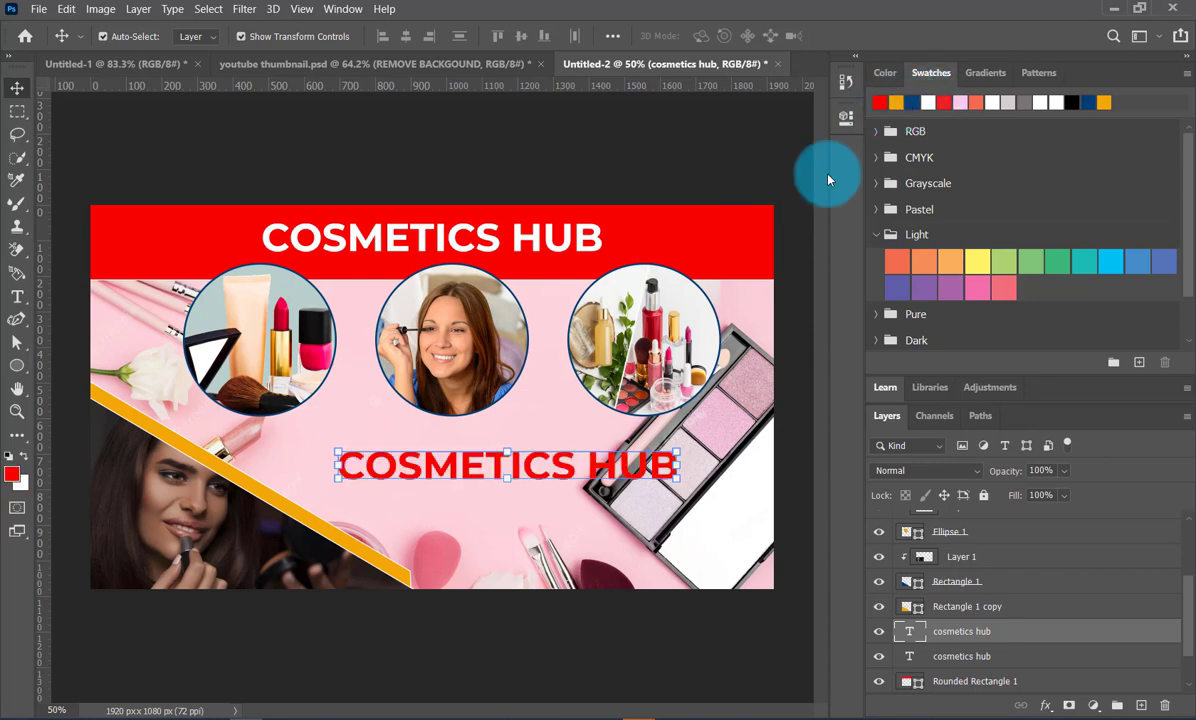
- Change the red copy's text to THE BEST and scale it to about 142%, just below the middle and right circles
{"action": "double_click", "coordinate": [528, 475]}
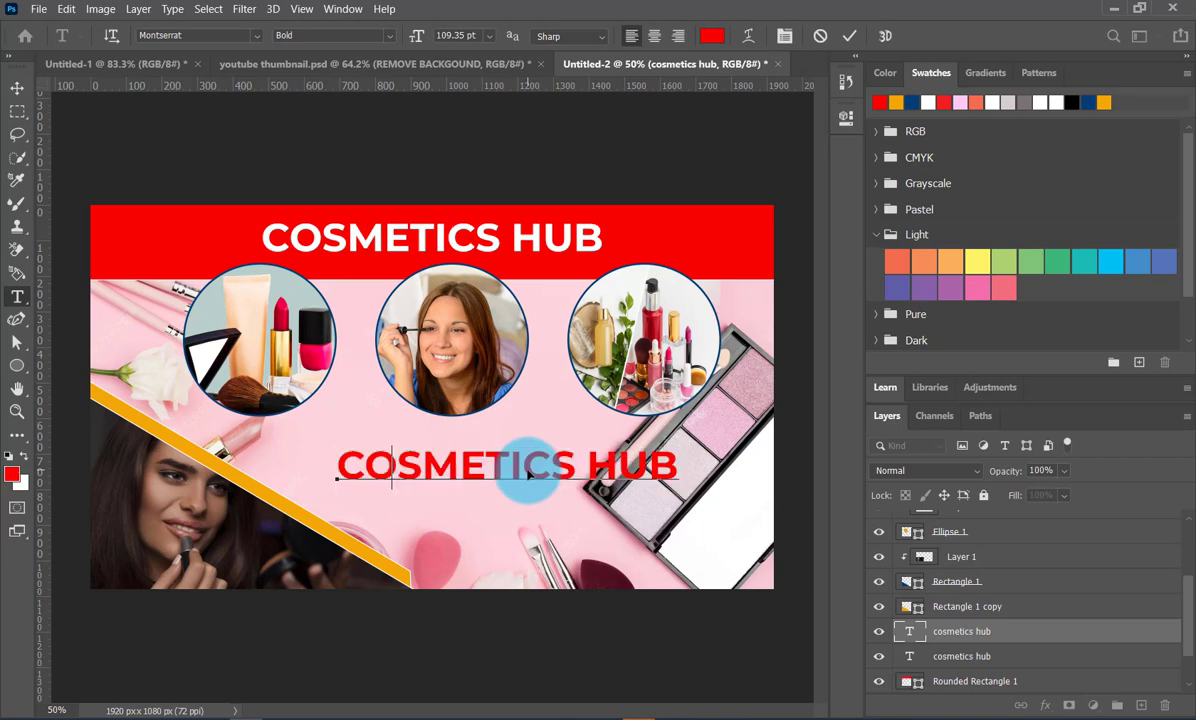
{"action": "type", "text": "THE BEST"}
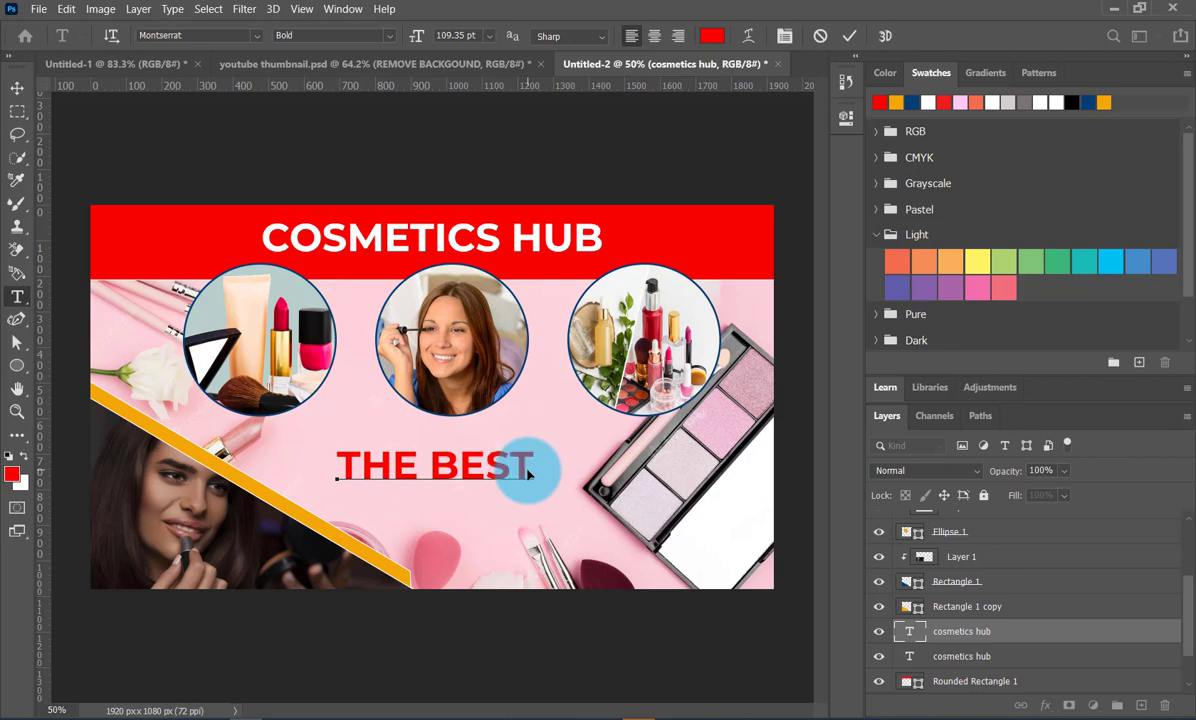
{"action": "left_click", "coordinate": [847, 43]}
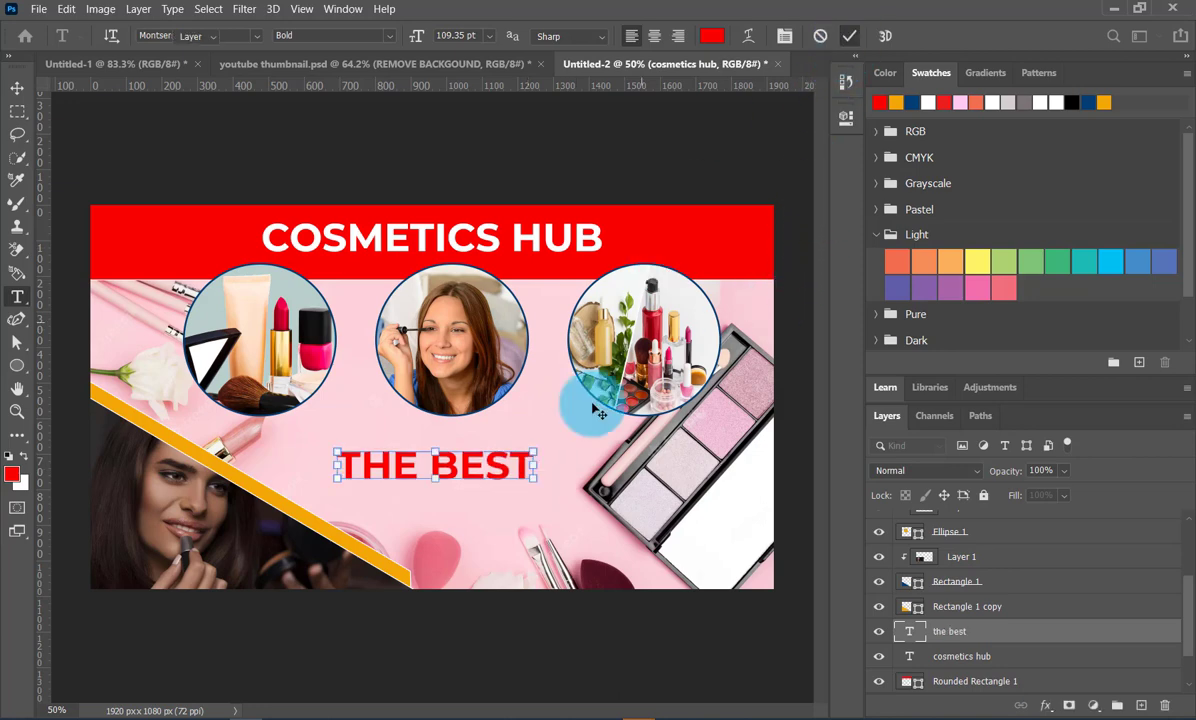
{"action": "key", "text": "v"}
{"action": "left_click_drag", "start_coordinate": [533, 445], "coordinate": [689, 512]}
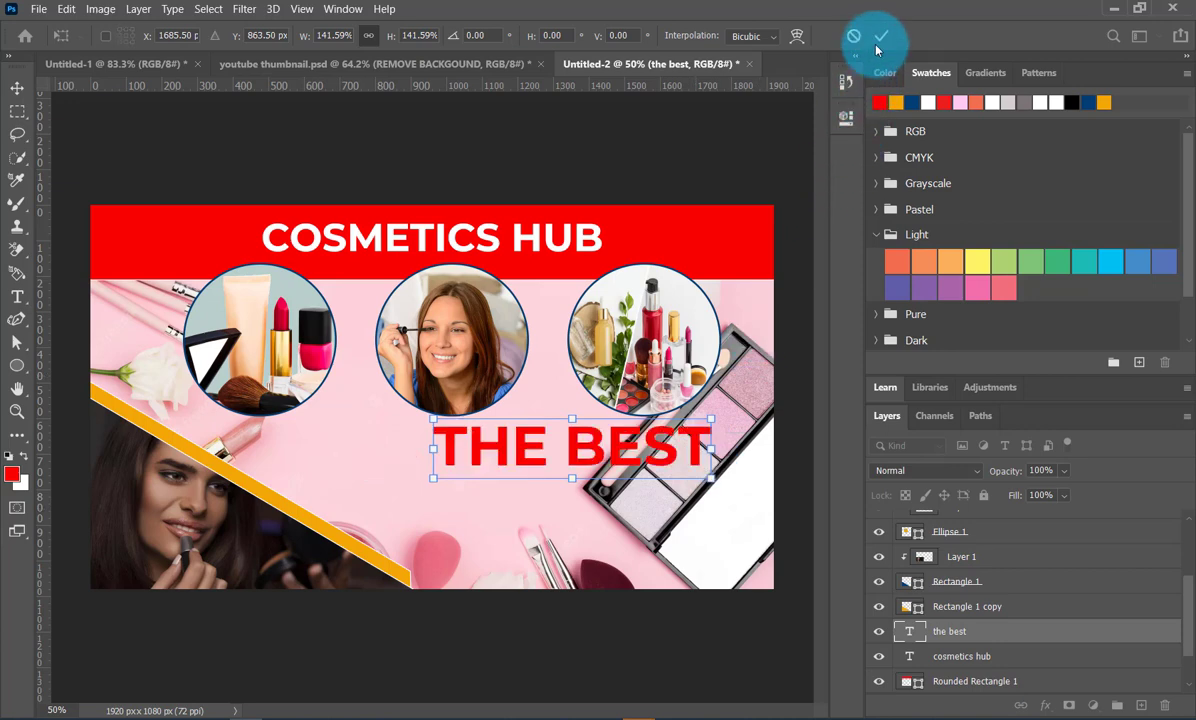
{"action": "key", "text": "Return"}
- Duplicate THE BEST directly beneath itself, change the copy to COSMETICS, and align its right end with the line above
{"action": "left_click_drag", "start_coordinate": [697, 452], "coordinate": [697, 505]}
{"action": "double_click", "coordinate": [697, 503]}
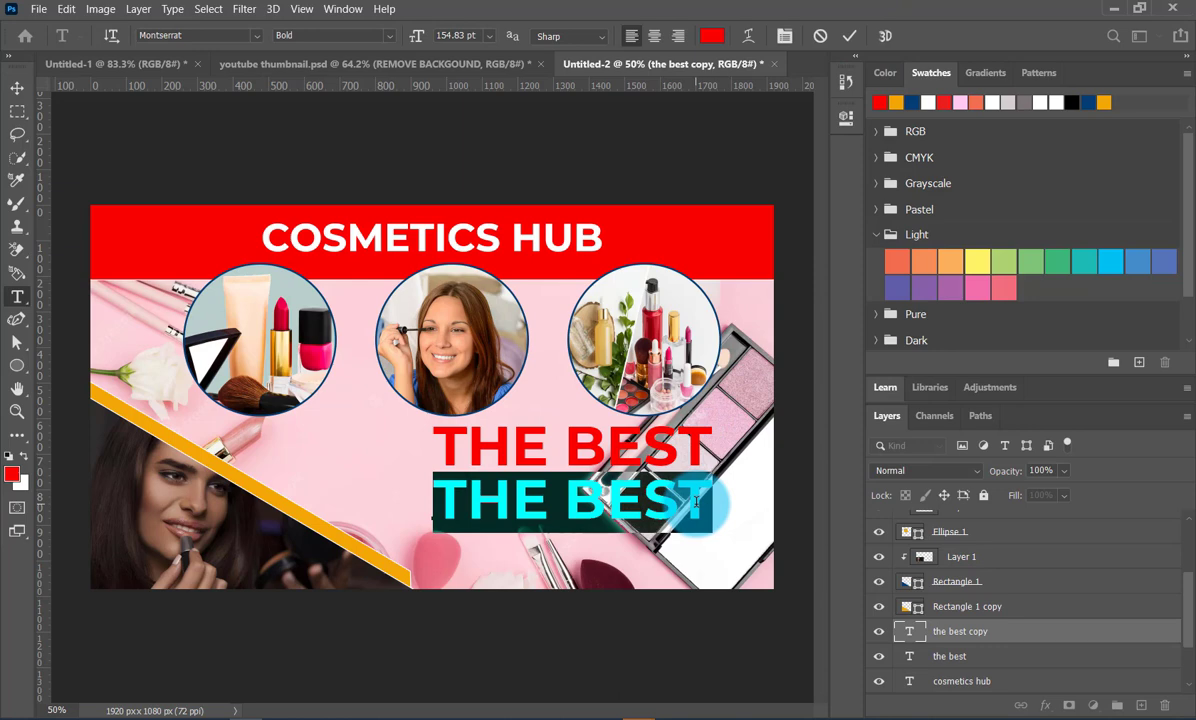
{"action": "type", "text": "COSMETICS"}
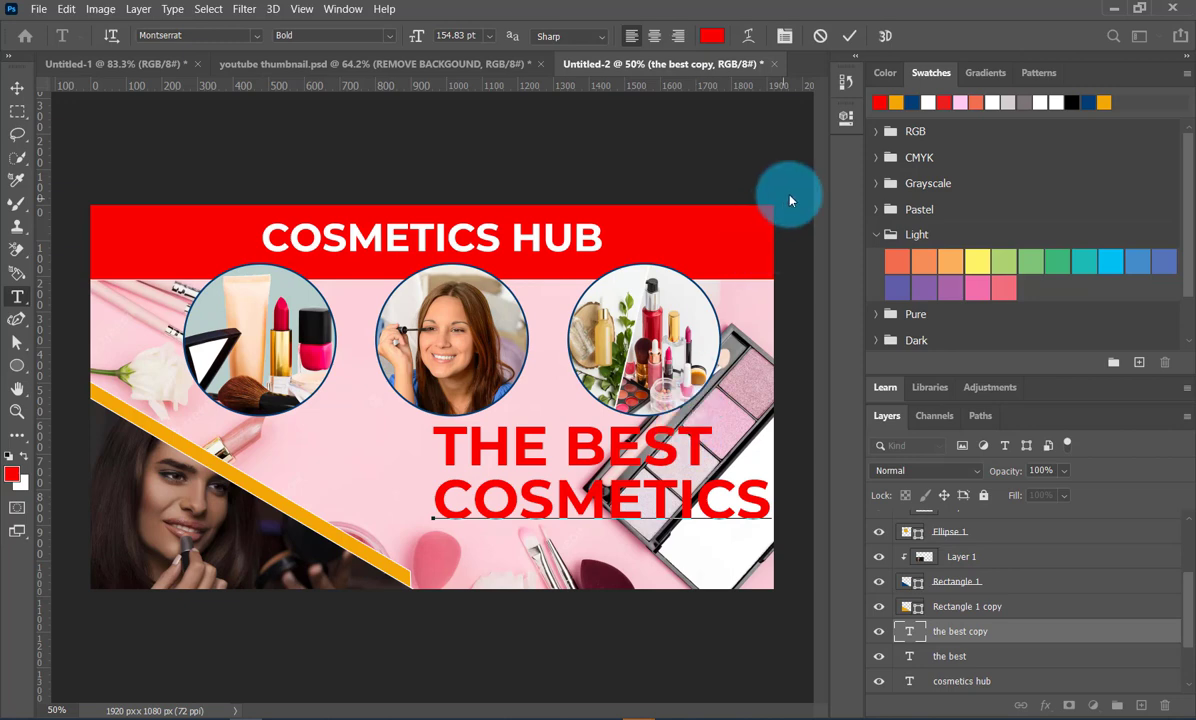
{"action": "left_click", "coordinate": [849, 36]}
{"action": "key", "text": "v"}
{"action": "left_click_drag", "start_coordinate": [721, 486], "coordinate": [662, 487]}
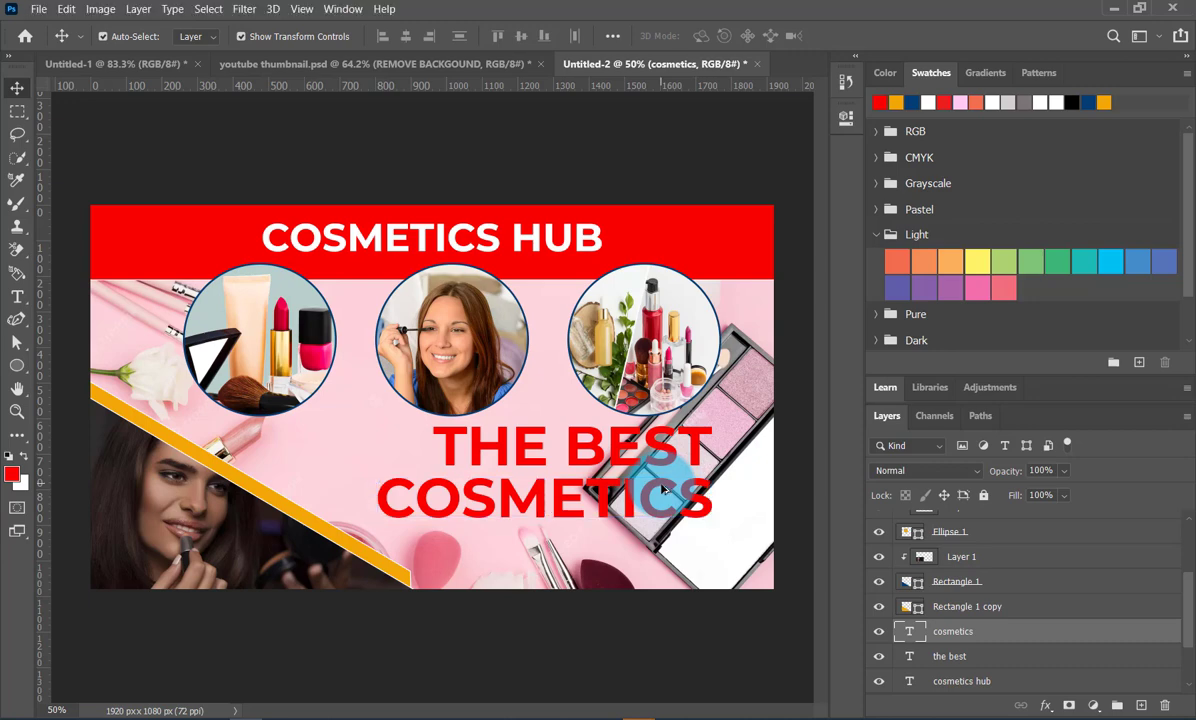
- Duplicate the red COSMETICS line as a third line beneath it and change the copy's text to SHOP IN TOWN
{"action": "left_click_drag", "start_coordinate": [662, 490], "coordinate": [655, 545]}
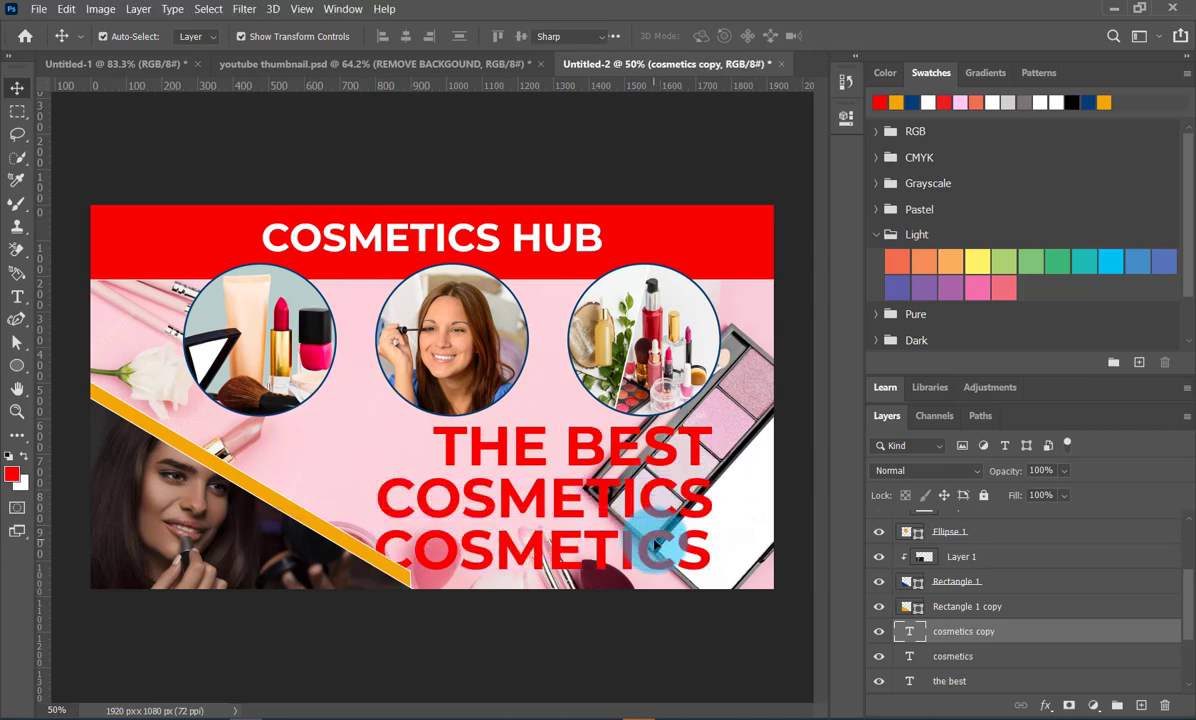
{"action": "double_click", "coordinate": [655, 545]}
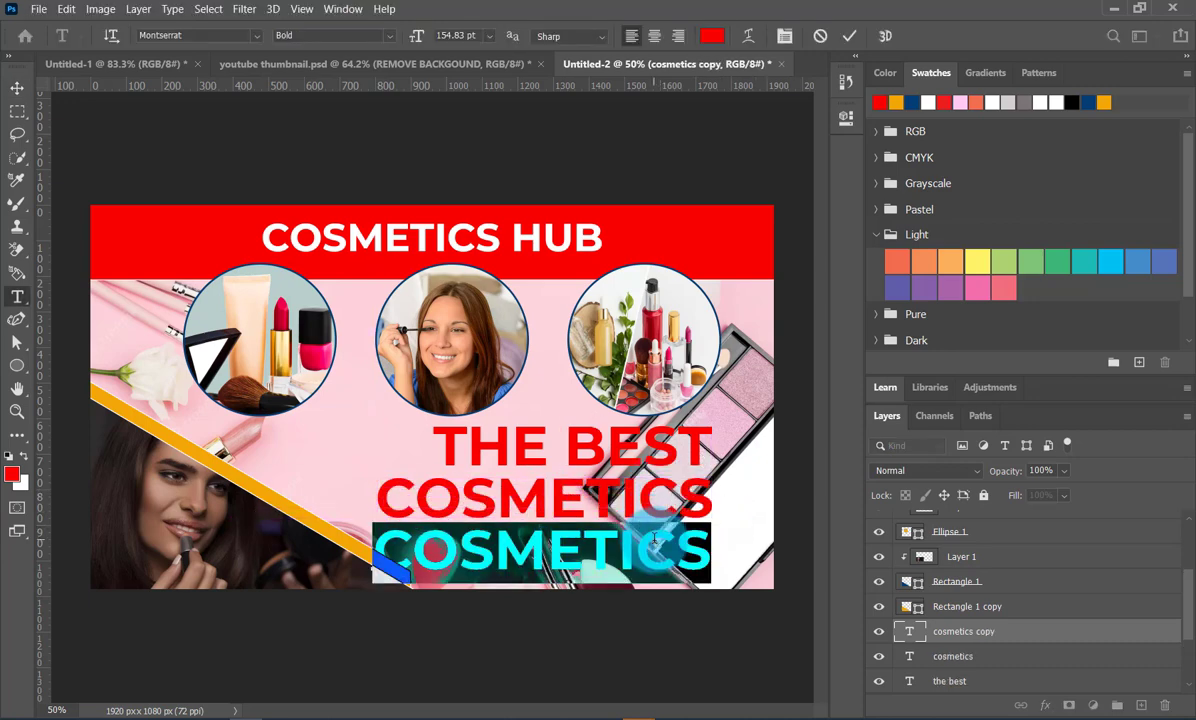
{"action": "type", "text": "SHOP IN TOWN"}
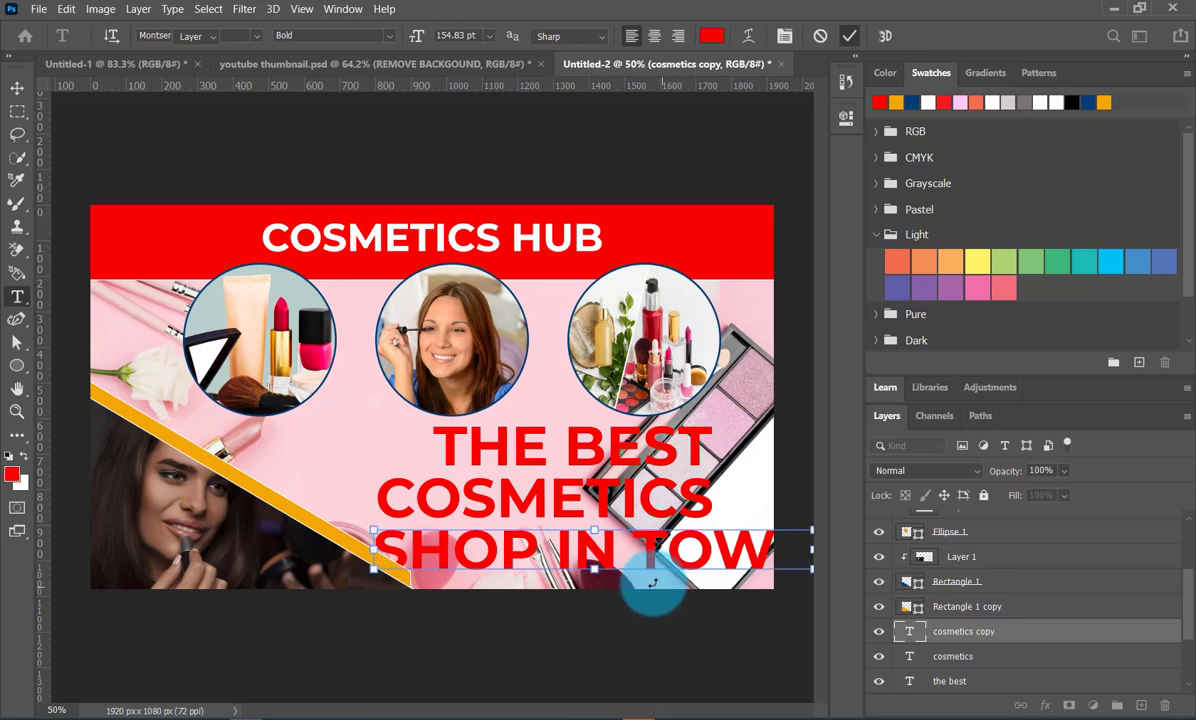
- Scale SHOP IN TOWN to about 65%, its right end flush with the lines above, and color it dark blue
{"action": "left_click_drag", "start_coordinate": [594, 568], "coordinate": [620, 568]}
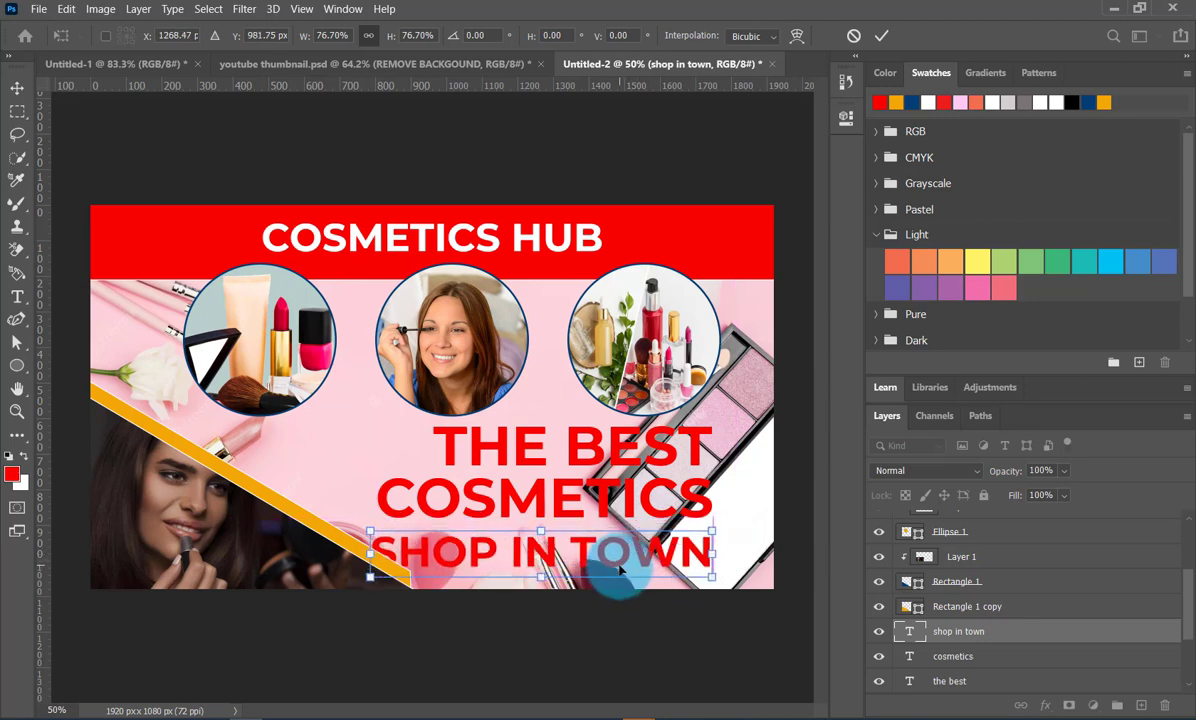
{"action": "left_click_drag", "start_coordinate": [370, 577], "coordinate": [428, 555]}
{"action": "left_click_drag", "start_coordinate": [600, 553], "coordinate": [596, 553]}
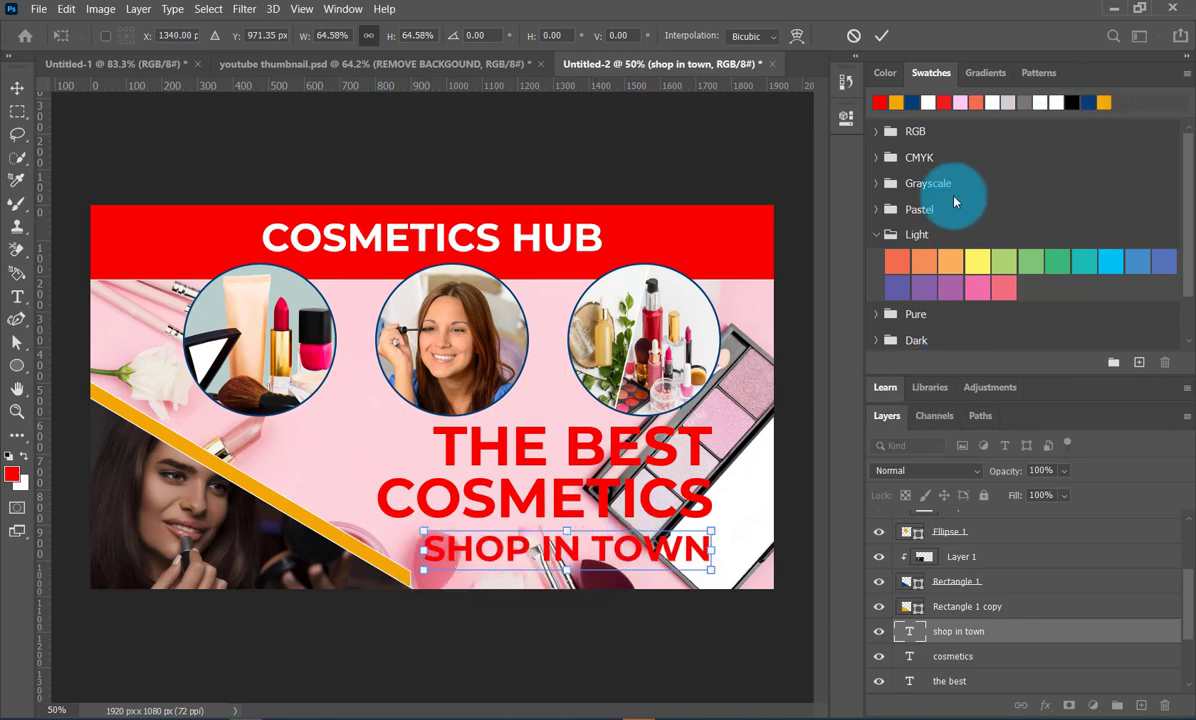
{"action": "left_click", "coordinate": [881, 36]}
{"action": "left_click", "coordinate": [906, 107]}
{"action": "left_click", "coordinate": [790, 380]}
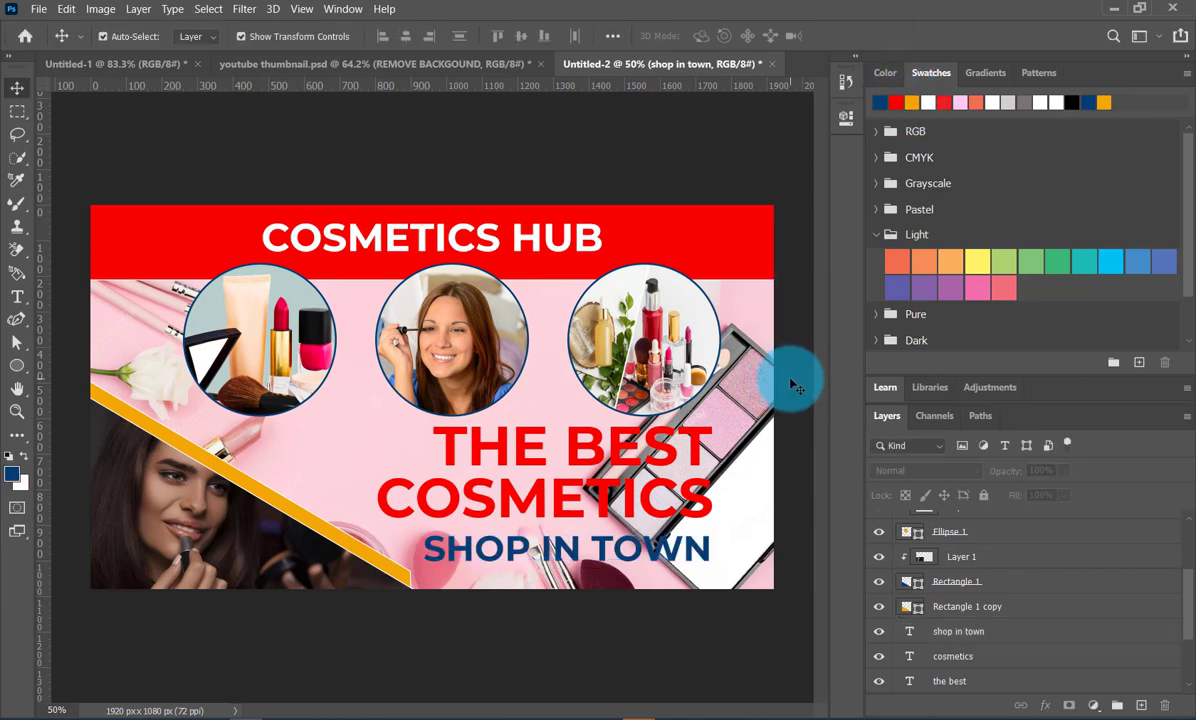
- Add a Color Overlay in magenta f900cd to the pink background picture on Layer 5
{"action": "left_click", "coordinate": [738, 429]}
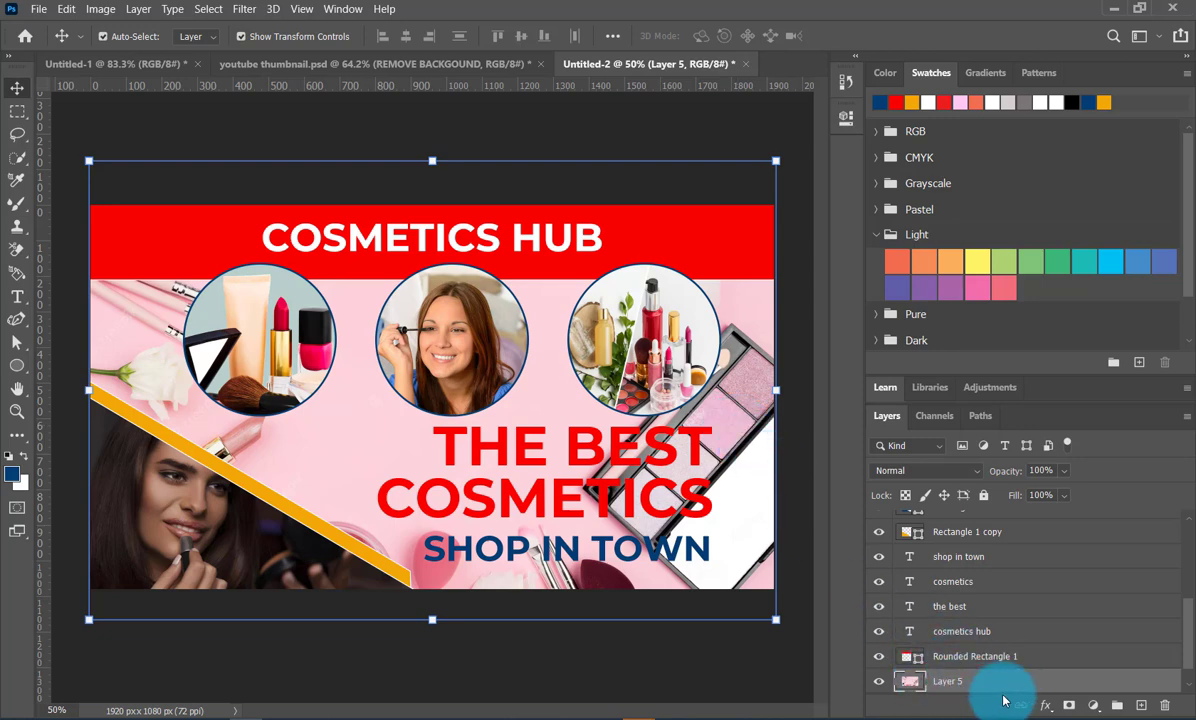
{"action": "scroll", "coordinate": [1030, 655], "scroll_direction": "down", "scroll_amount": 1}
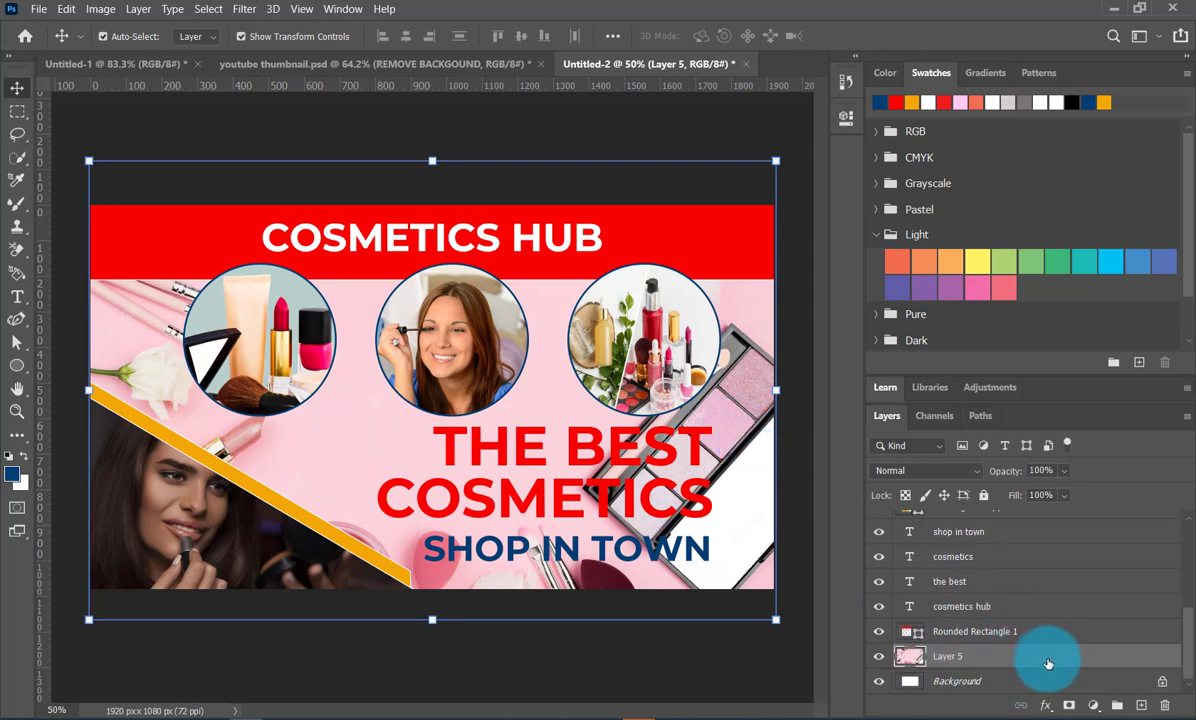
{"action": "double_click", "coordinate": [1048, 660]}
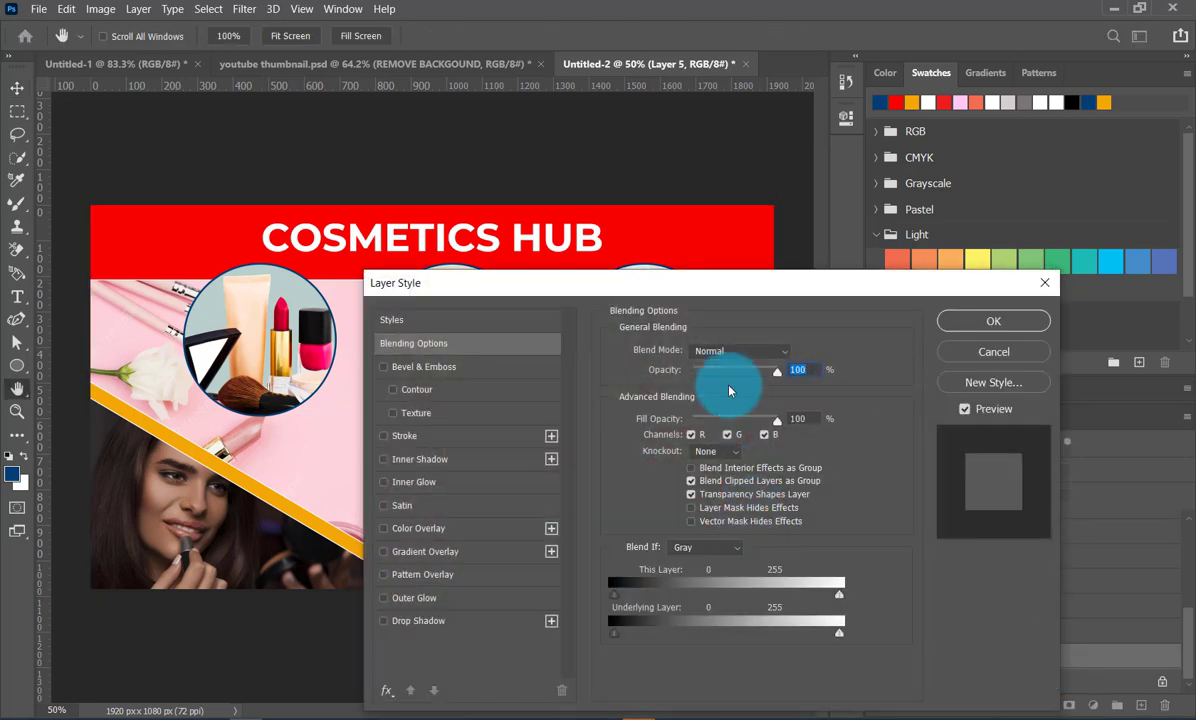
{"action": "left_click_drag", "start_coordinate": [758, 306], "coordinate": [901, 138]}
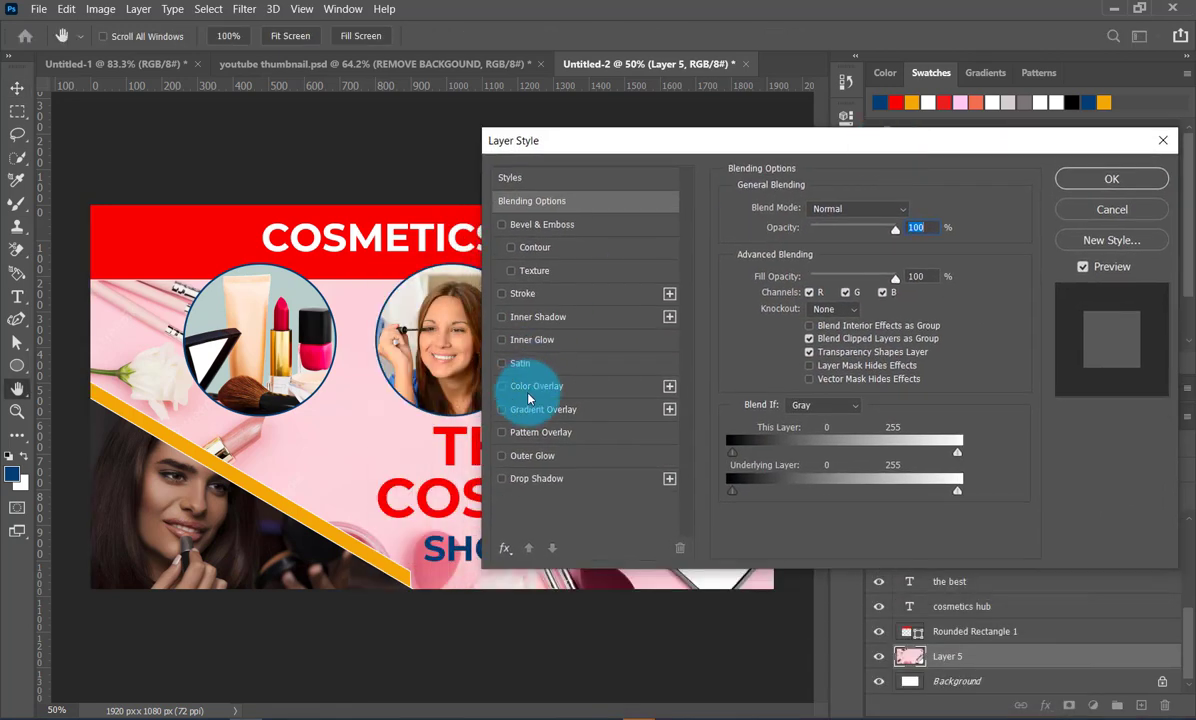
{"action": "left_click", "coordinate": [502, 386]}
{"action": "left_click", "coordinate": [582, 384]}
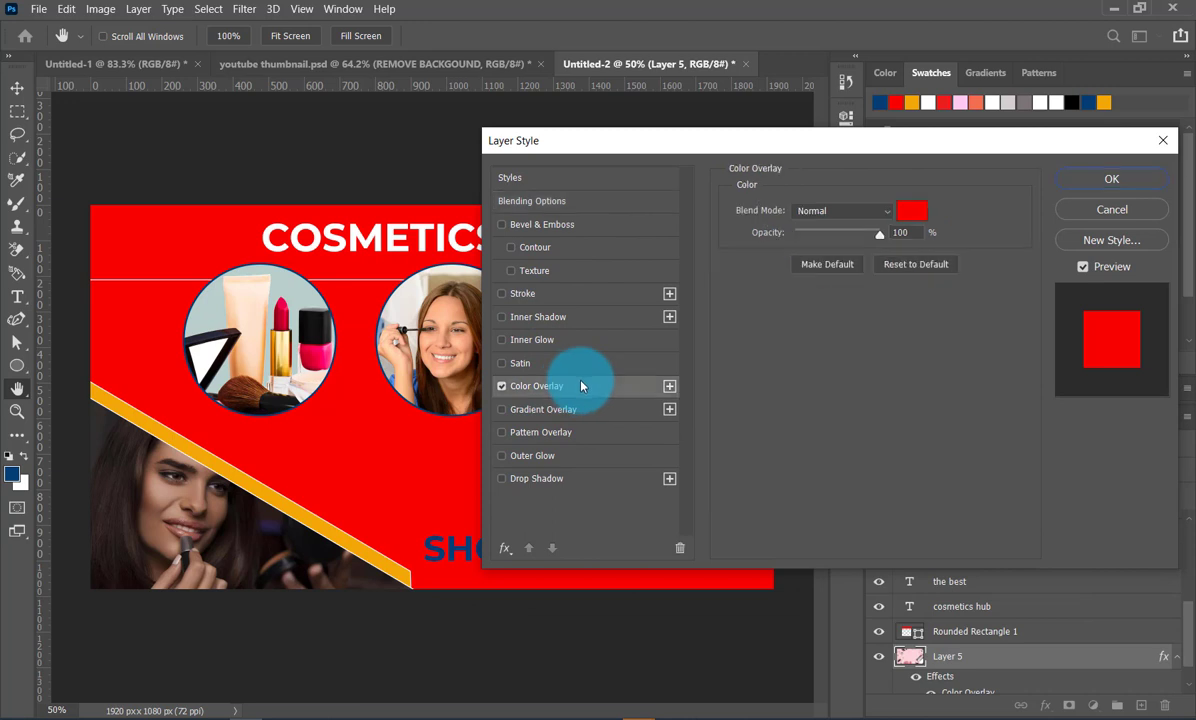
{"action": "left_click", "coordinate": [911, 211]}
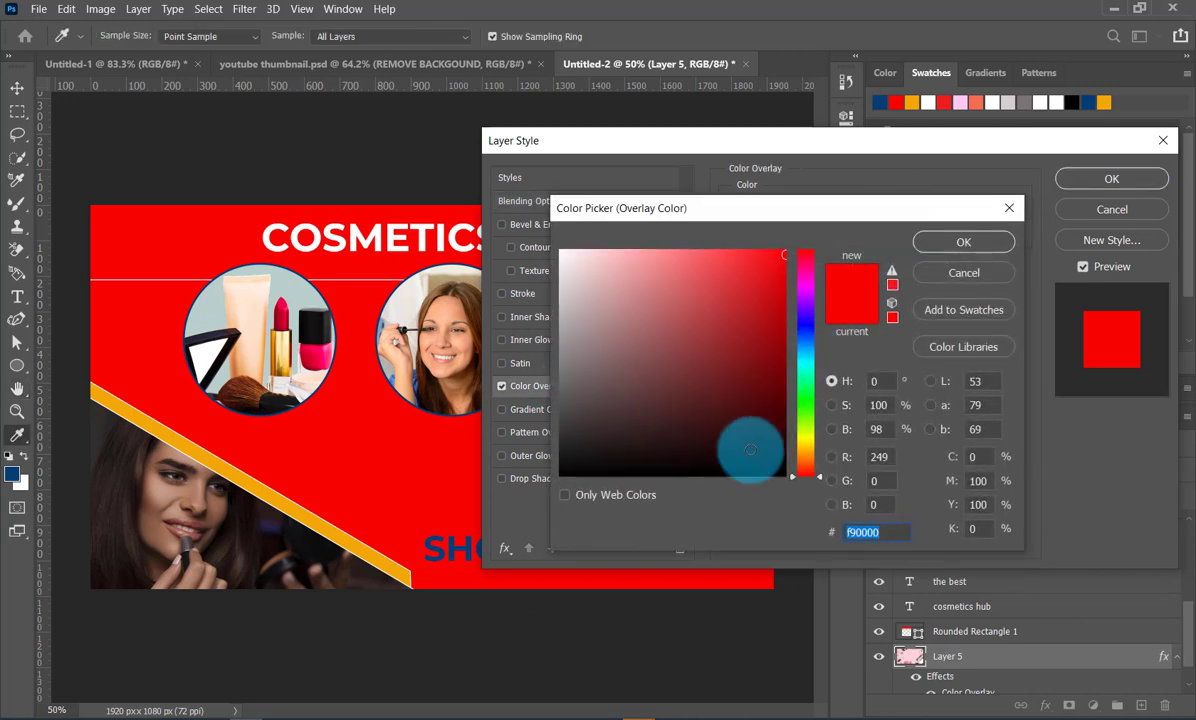
{"action": "left_click_drag", "start_coordinate": [822, 393], "coordinate": [769, 278]}
{"action": "left_click", "coordinate": [963, 242]}
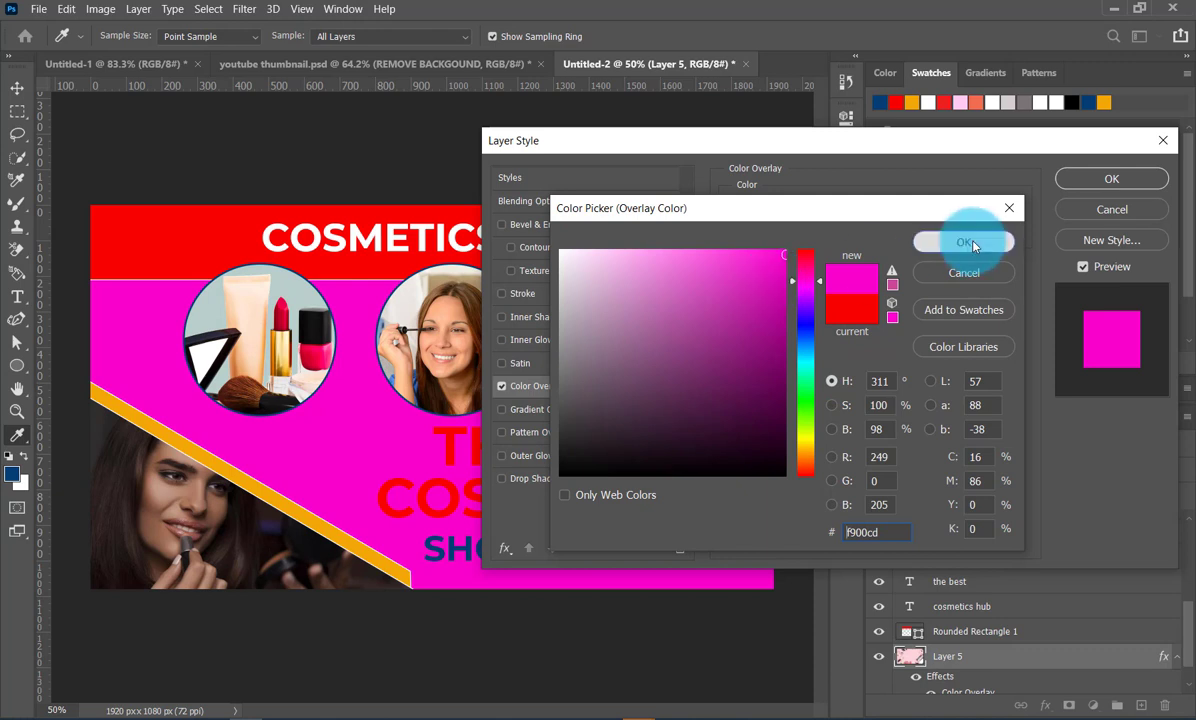
- Set the background's Color Overlay opacity to 30% and apply the layer style
{"action": "left_click_drag", "start_coordinate": [869, 239], "coordinate": [823, 242]}
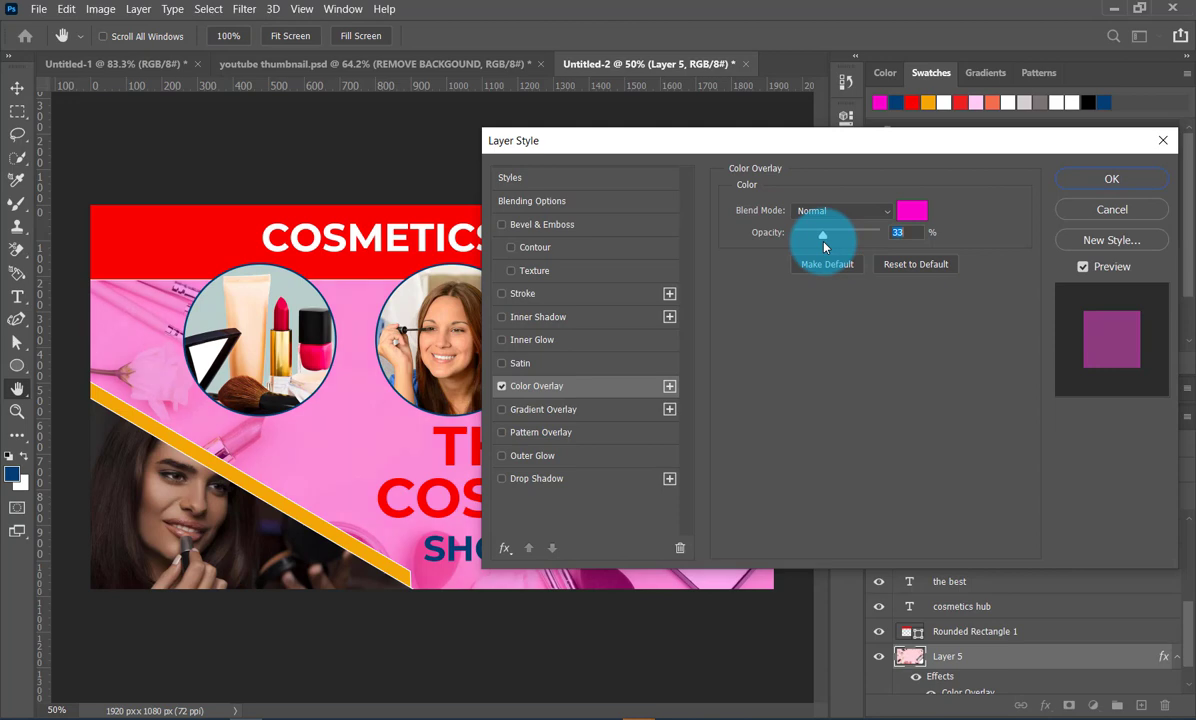
{"action": "type", "text": "30"}
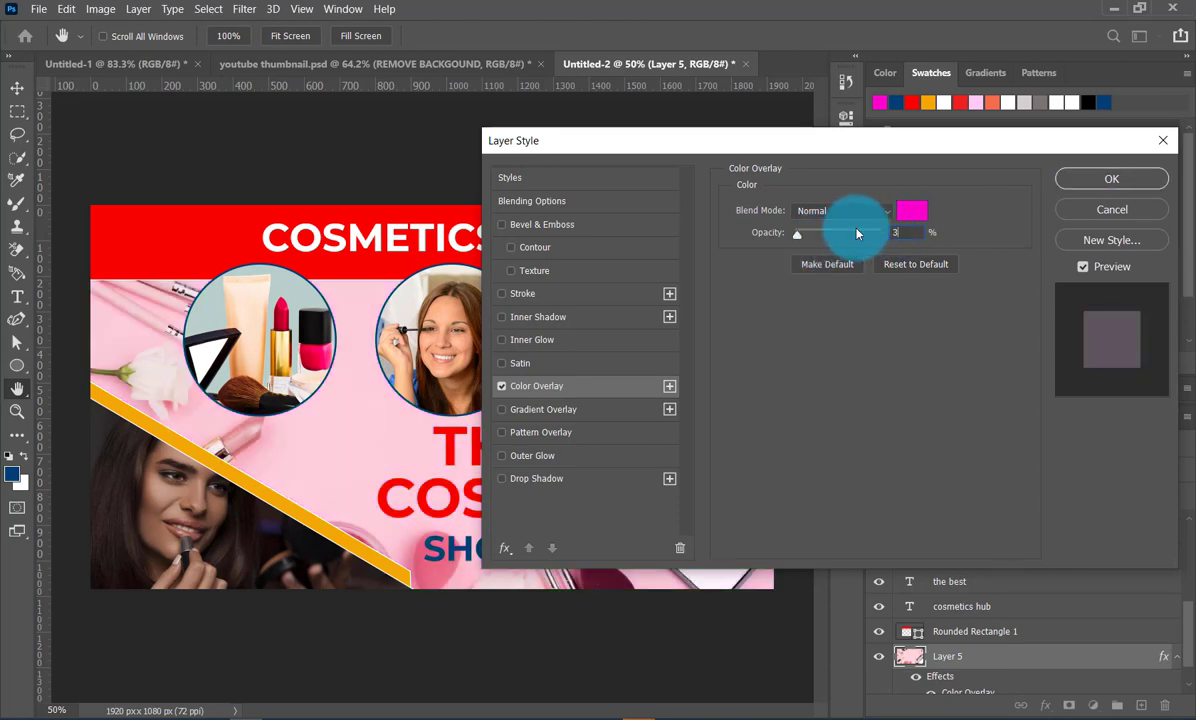
{"action": "left_click", "coordinate": [1116, 179]}
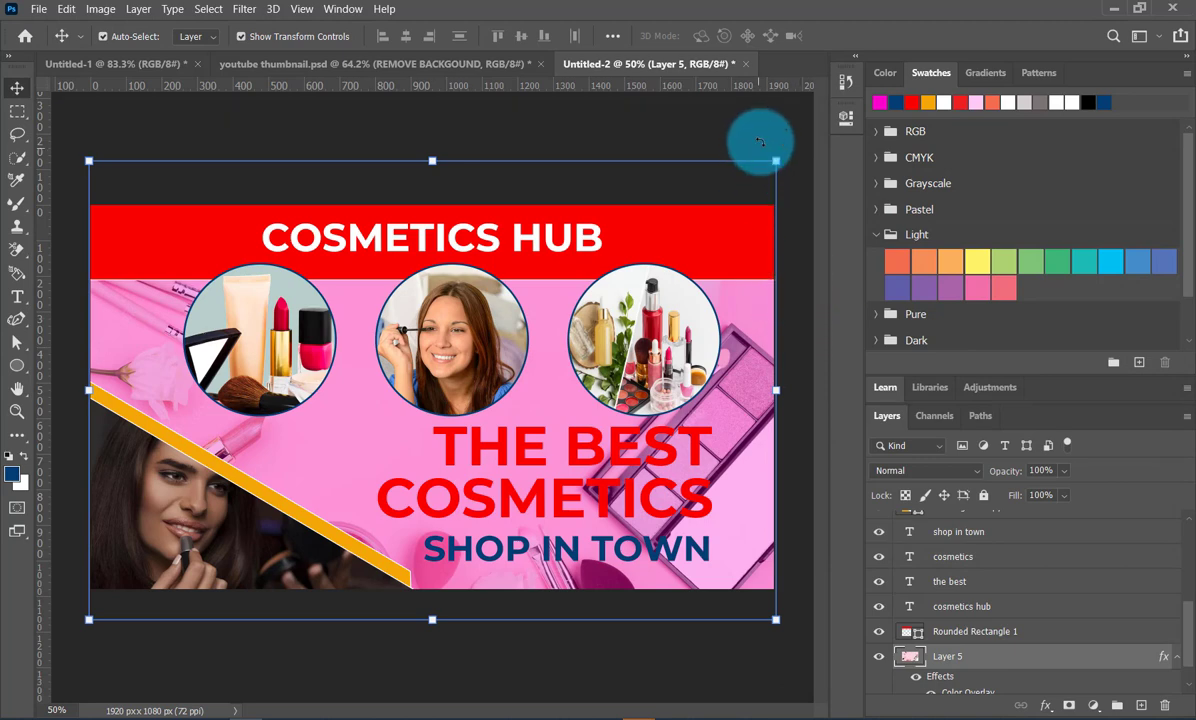
{"action": "key", "text": "ctrl+t"}
{"action": "left_click", "coordinate": [881, 35]}
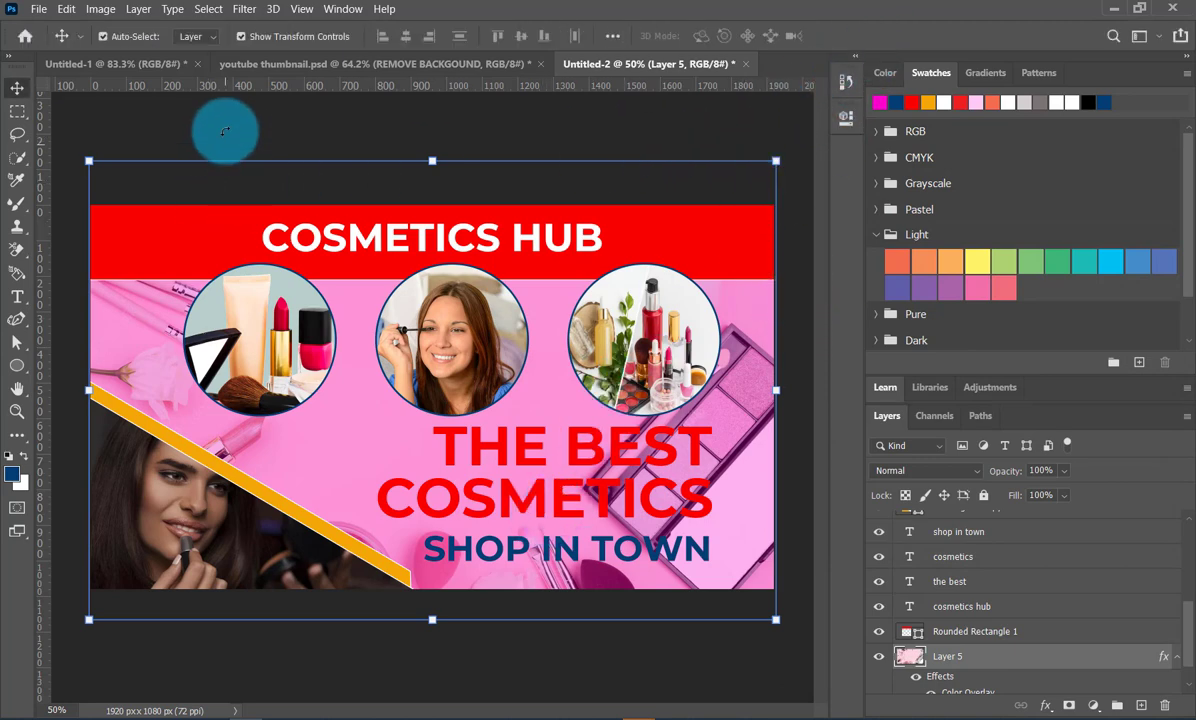
- Color the THE BEST and SHOP IN TOWN text lines white
{"action": "left_click", "coordinate": [593, 452]}
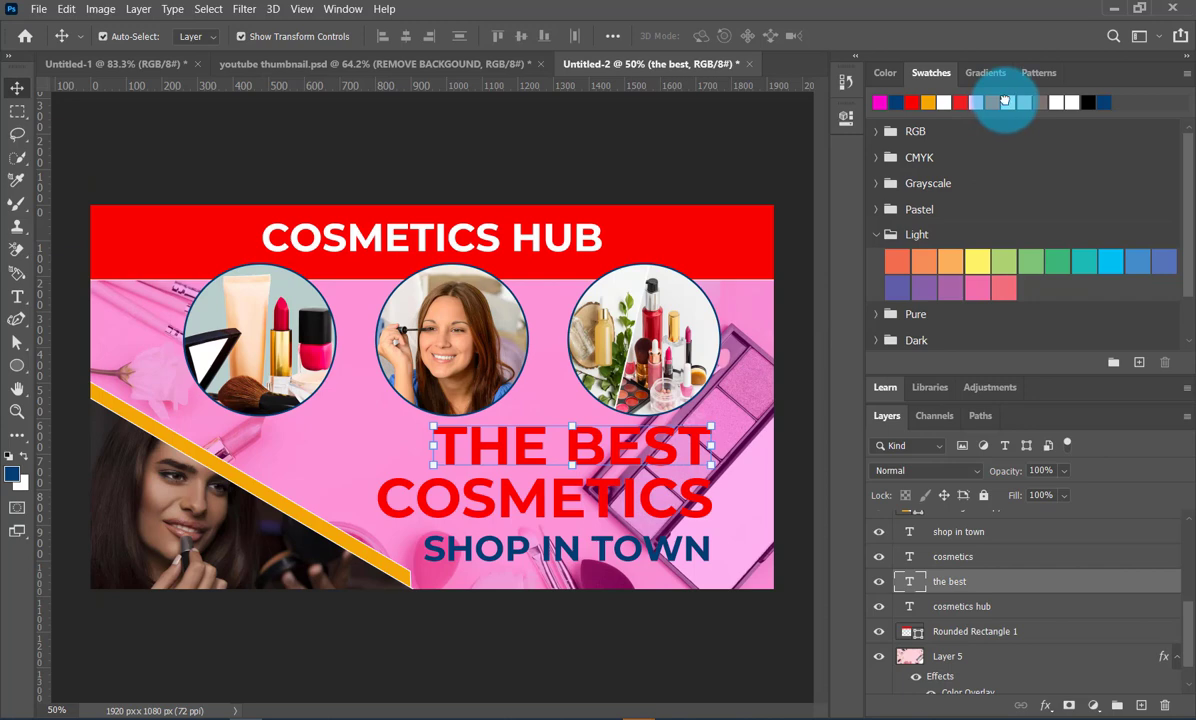
{"action": "left_click", "coordinate": [1006, 102]}
{"action": "left_click", "coordinate": [734, 165]}
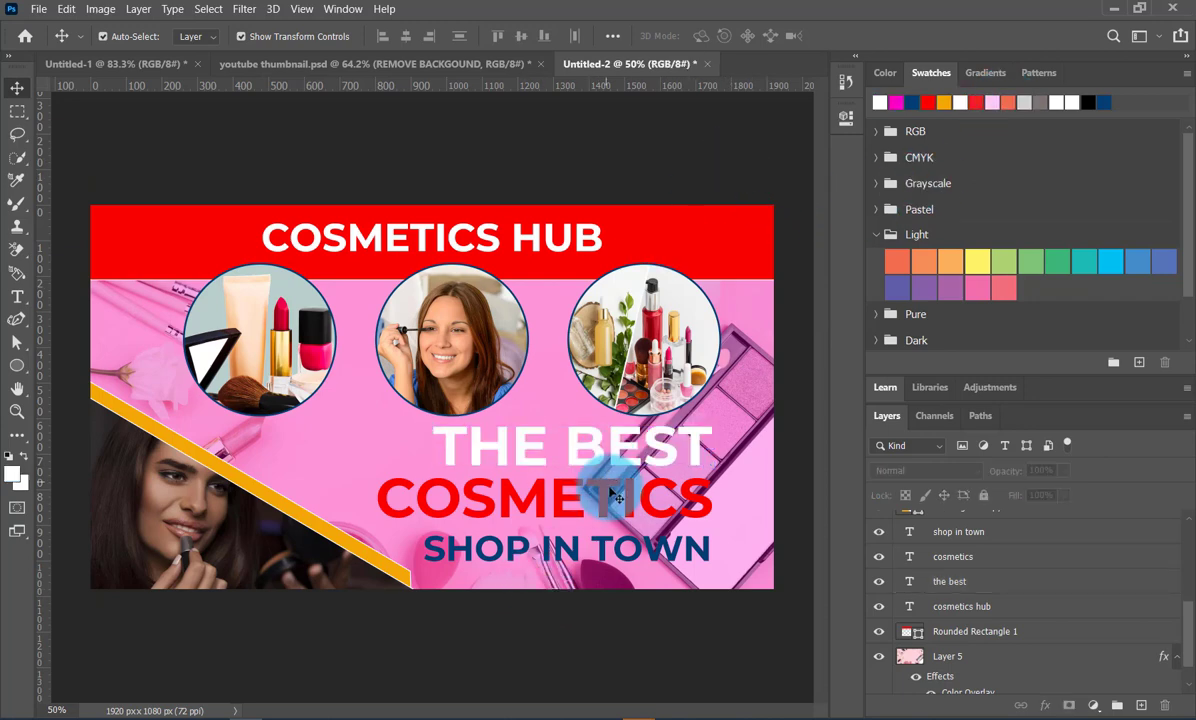
{"action": "left_click", "coordinate": [603, 556]}
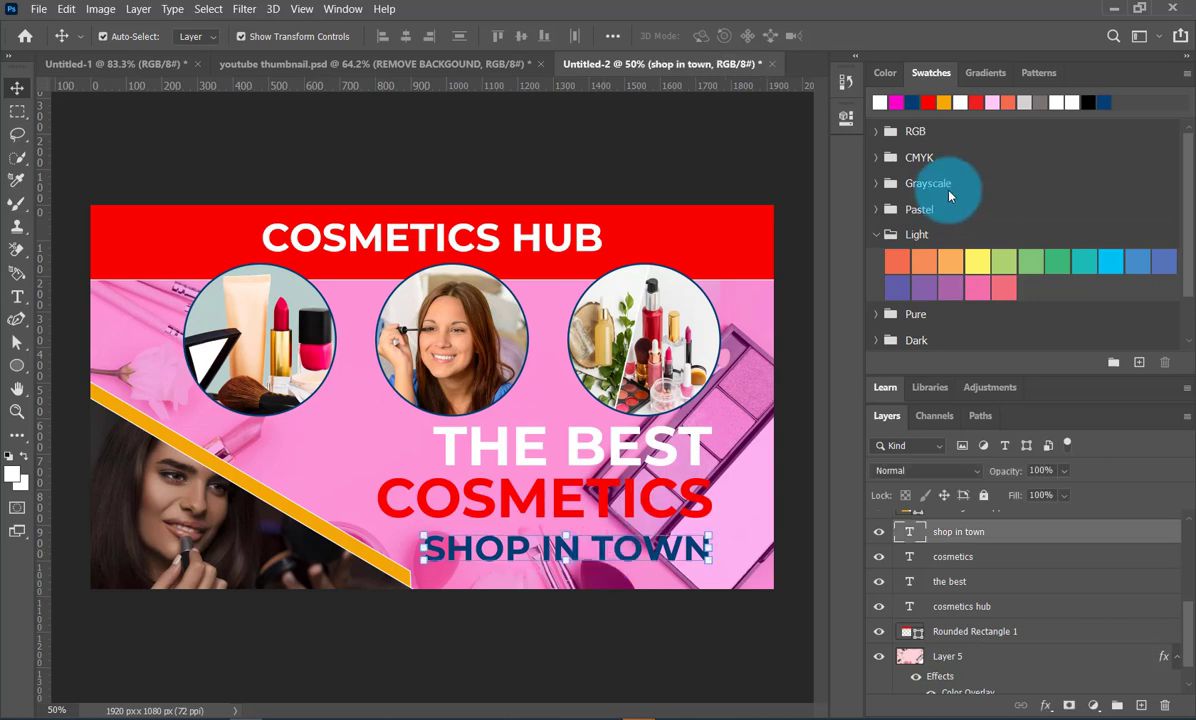
{"action": "left_click", "coordinate": [880, 102]}
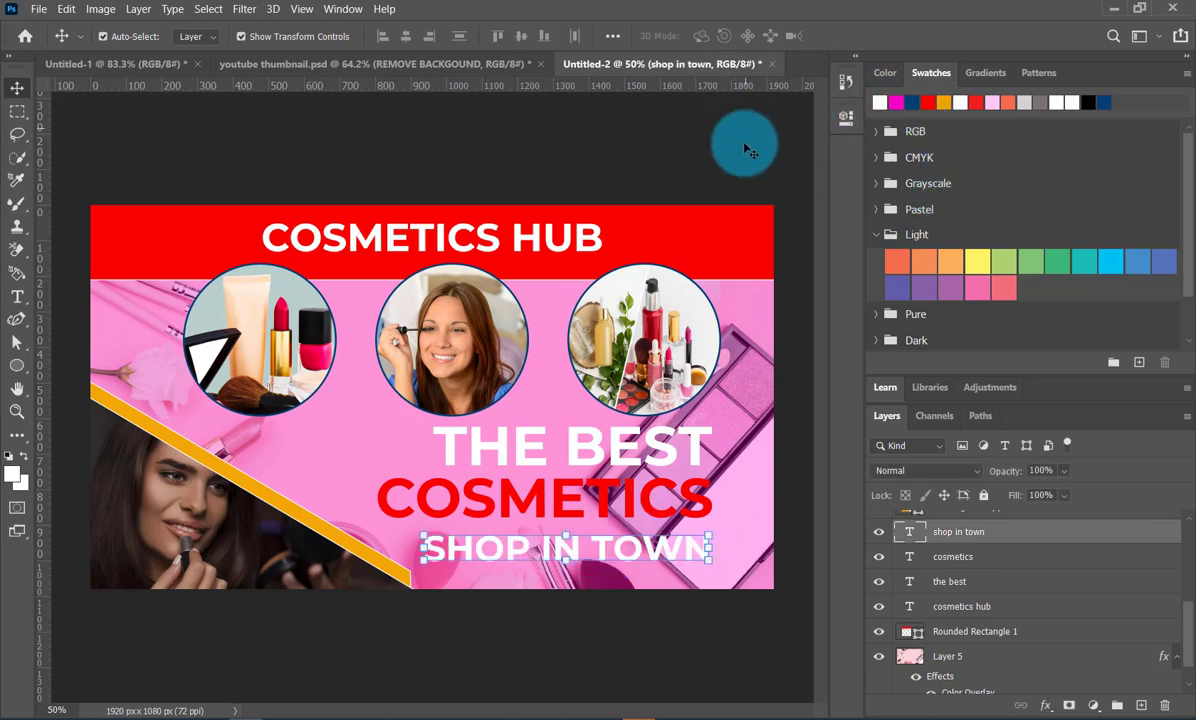
{"action": "left_click", "coordinate": [694, 132]}
- Add a white 7 px Stroke positioned outside the red COSMETICS text line
{"action": "left_click", "coordinate": [602, 512]}
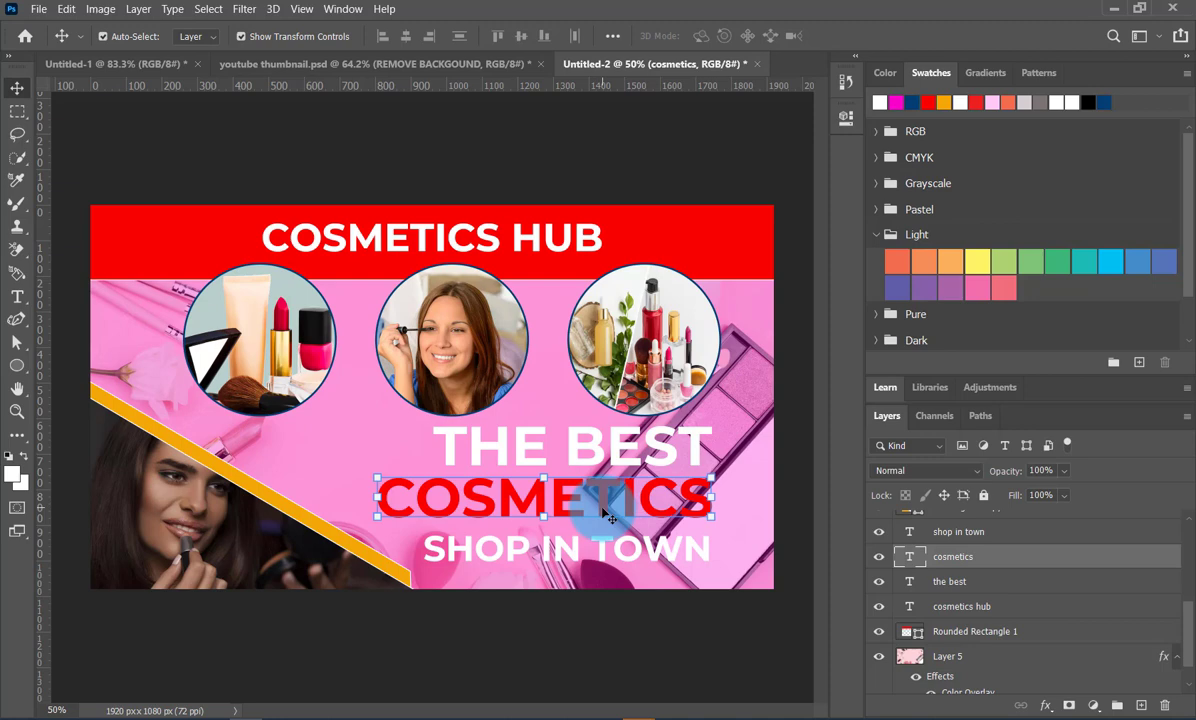
{"action": "double_click", "coordinate": [1034, 568]}
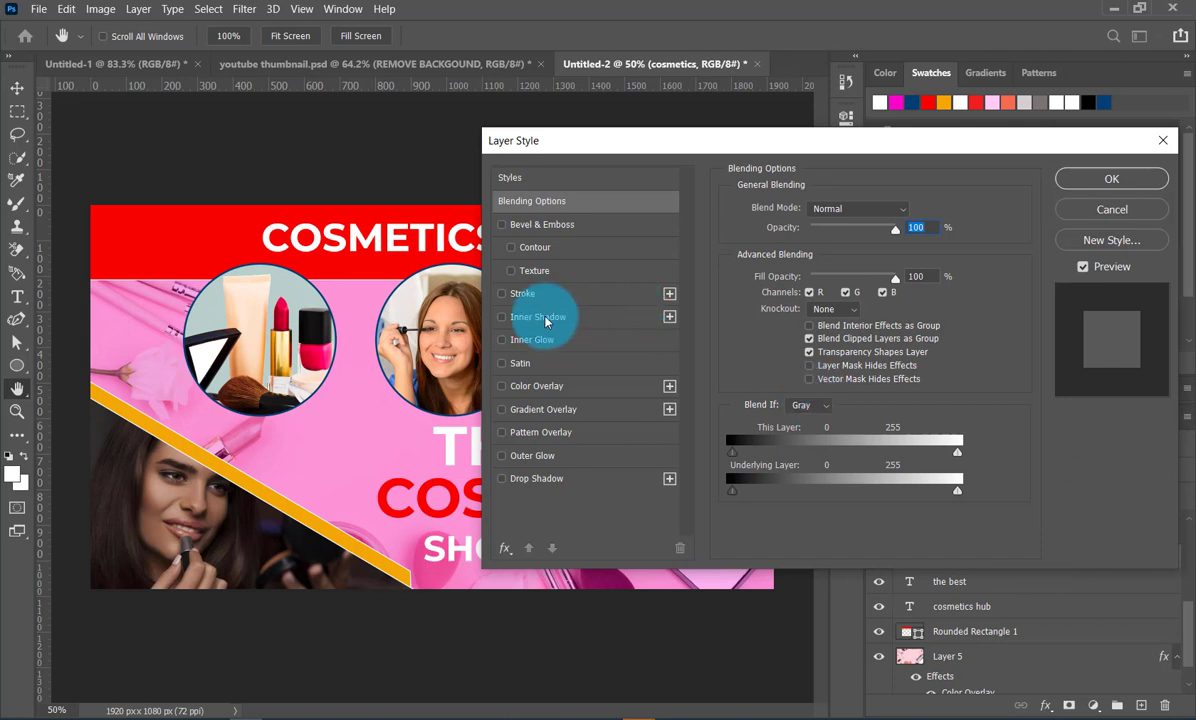
{"action": "left_click", "coordinate": [505, 294]}
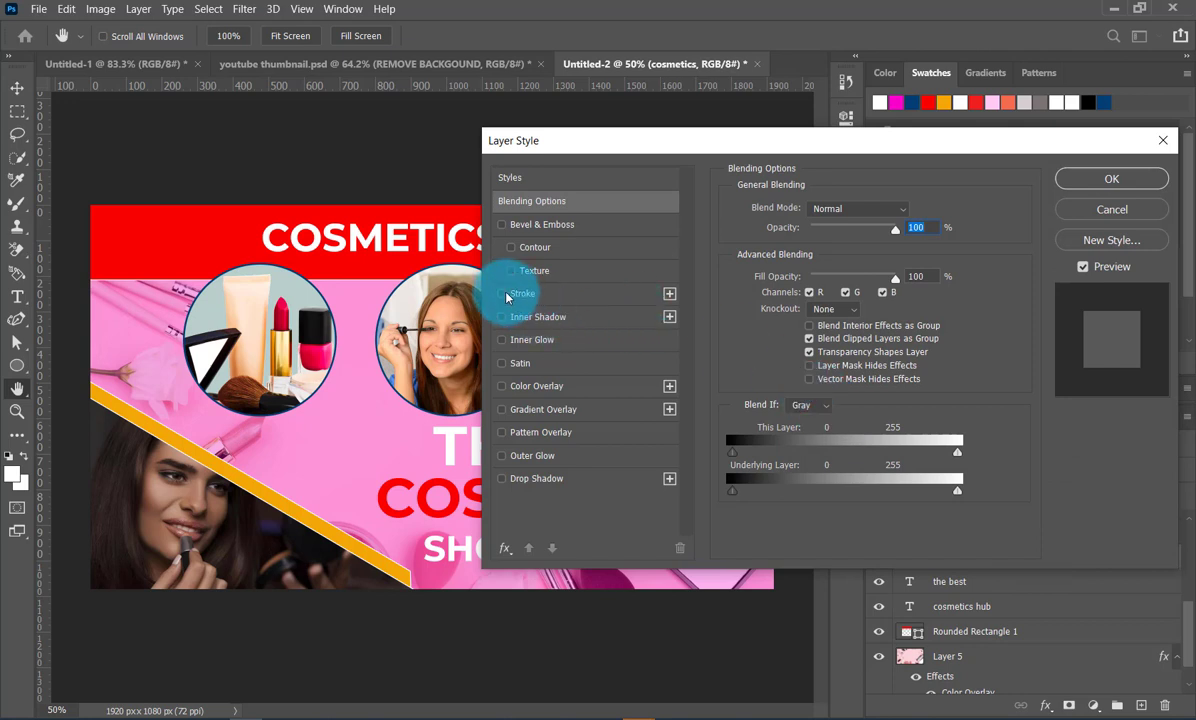
{"action": "left_click", "coordinate": [580, 296]}
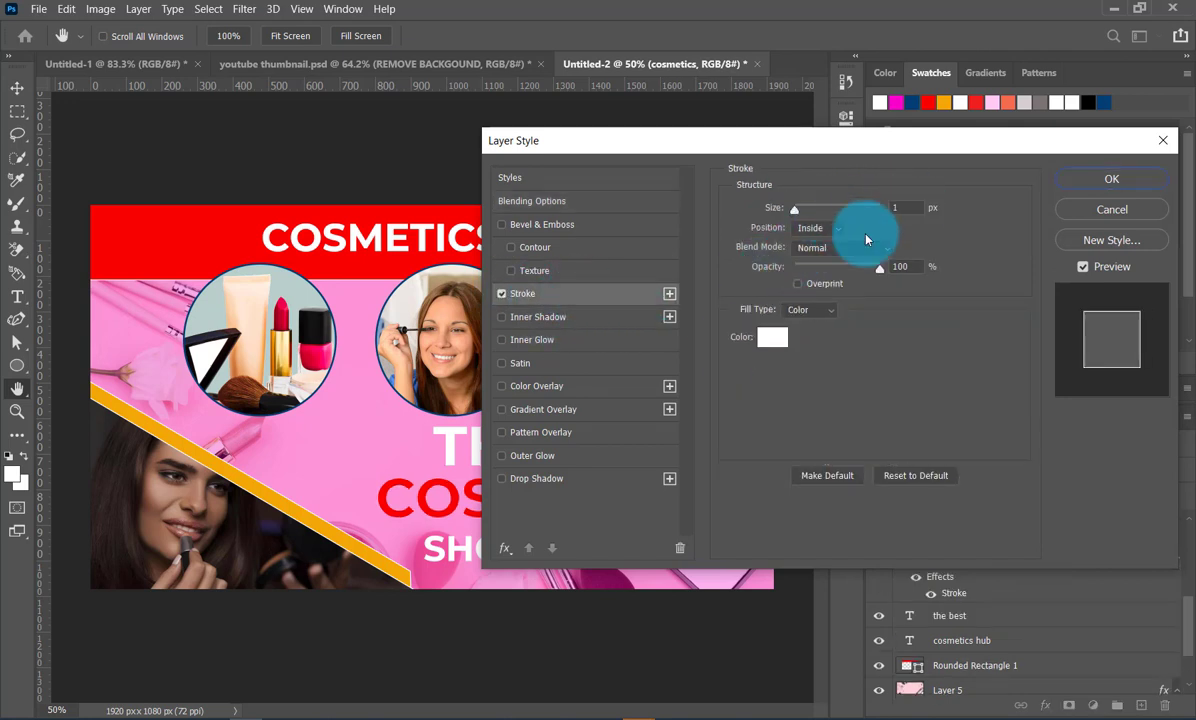
{"action": "left_click", "coordinate": [903, 208]}
{"action": "key", "text": "Up"}
{"action": "key", "text": "Up"}
{"action": "key", "text": "Up"}
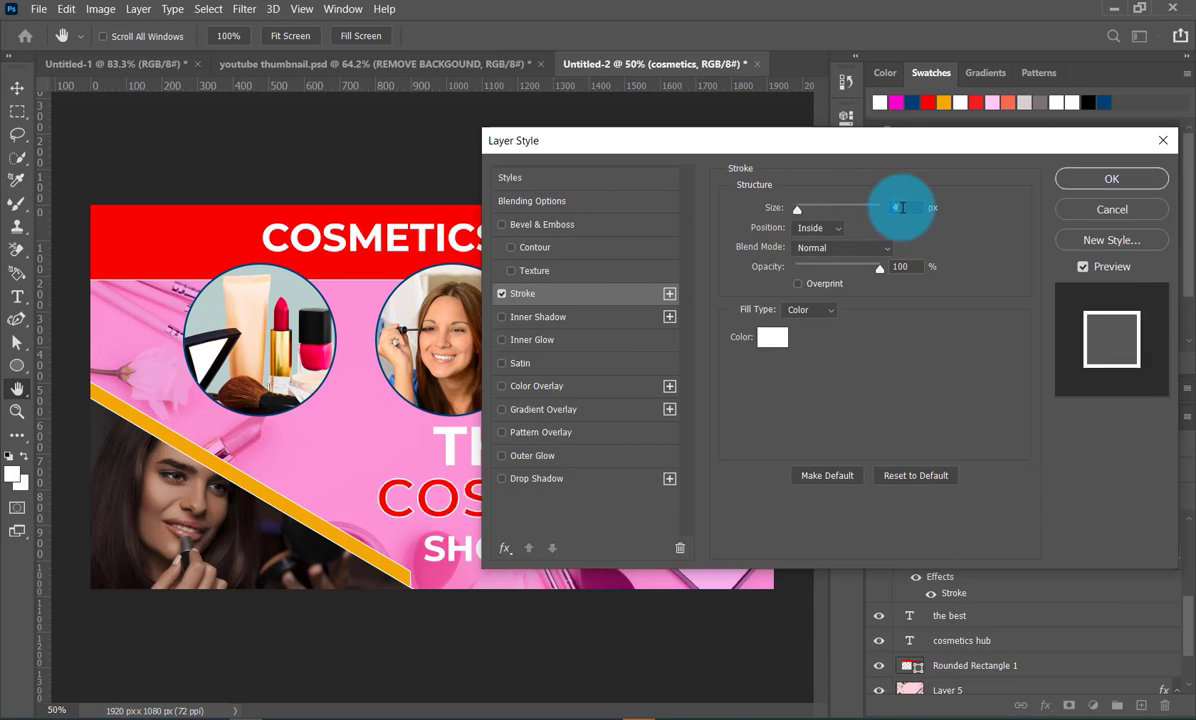
{"action": "key", "text": "Up"}
{"action": "key", "text": "Up"}
{"action": "key", "text": "Up"}
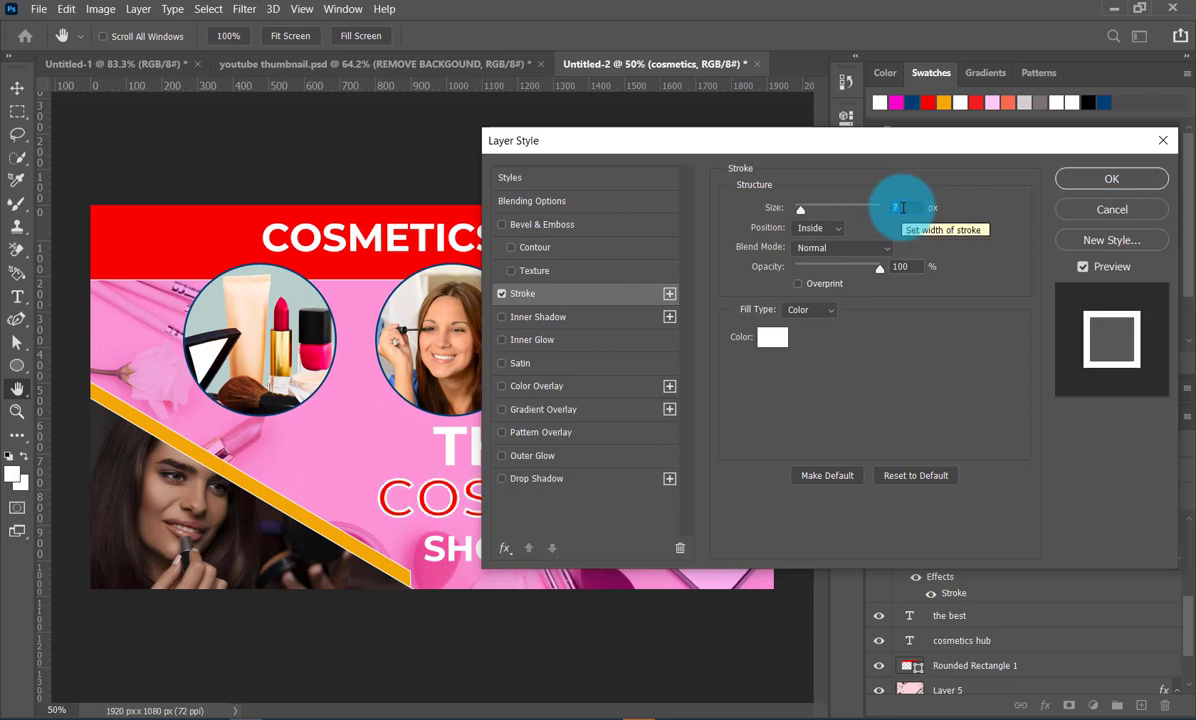
{"action": "left_click", "coordinate": [830, 228]}
{"action": "left_click", "coordinate": [829, 246]}
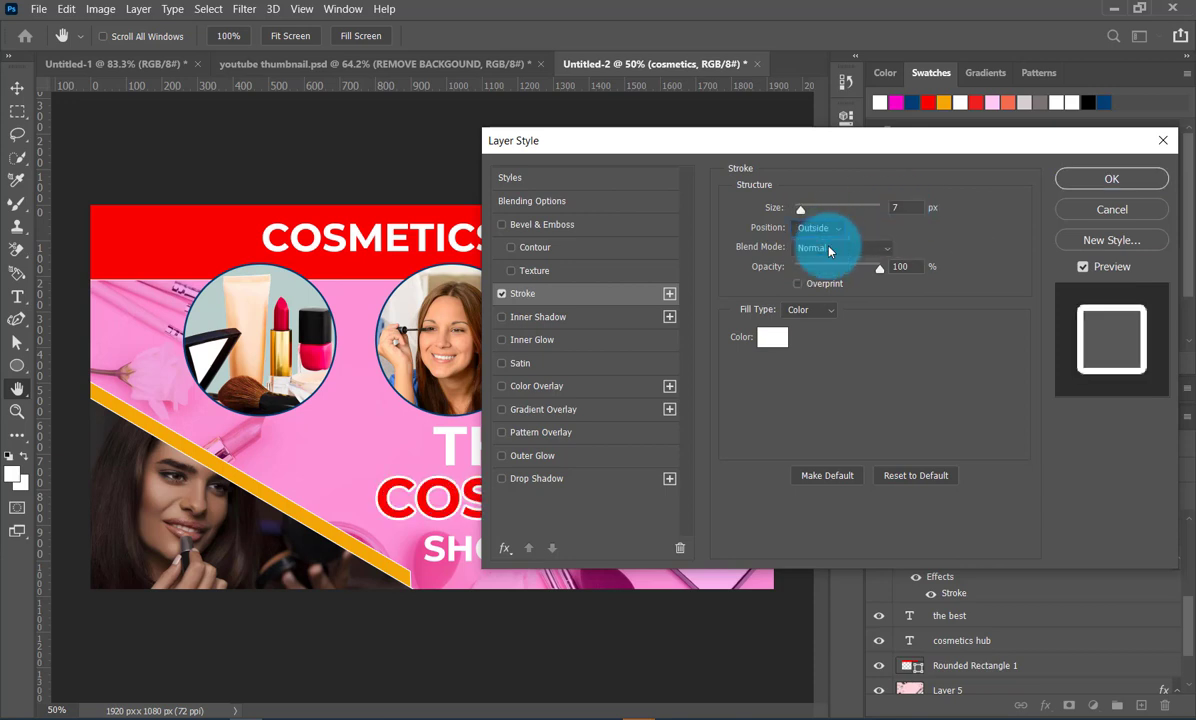
- Try the Darken and Multiply blend modes on the COSMETICS stroke, and return it to Normal
{"action": "left_click", "coordinate": [884, 249]}
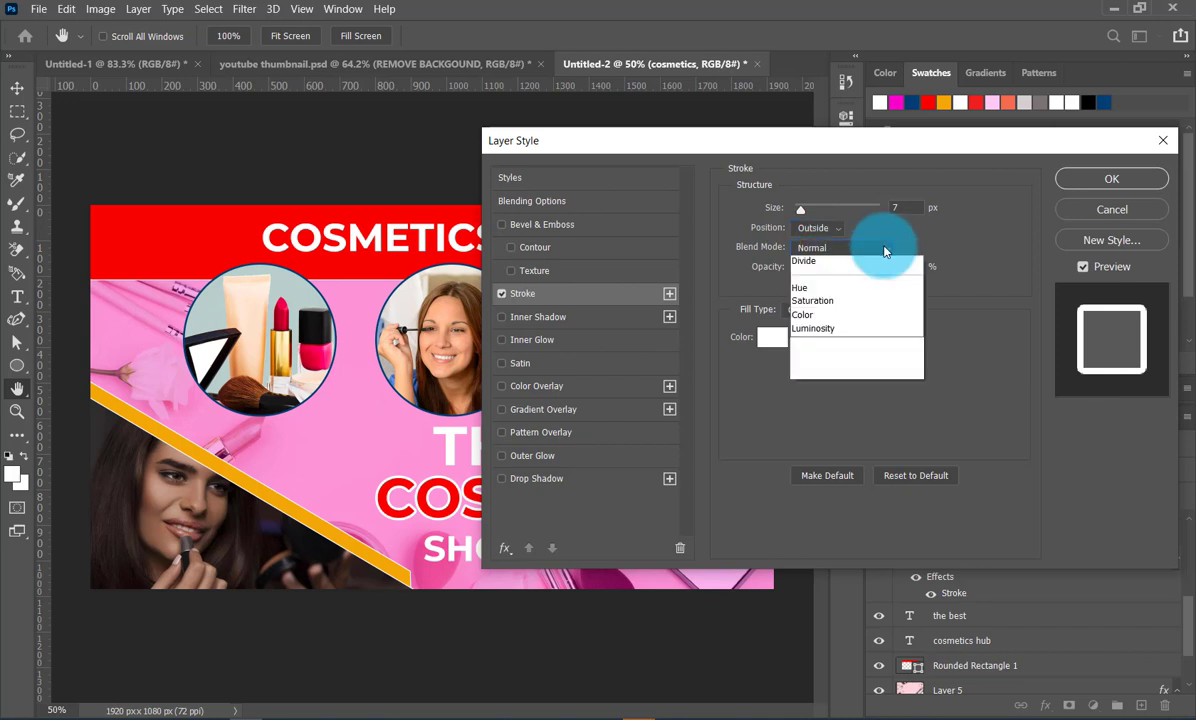
{"action": "left_click", "coordinate": [845, 302]}
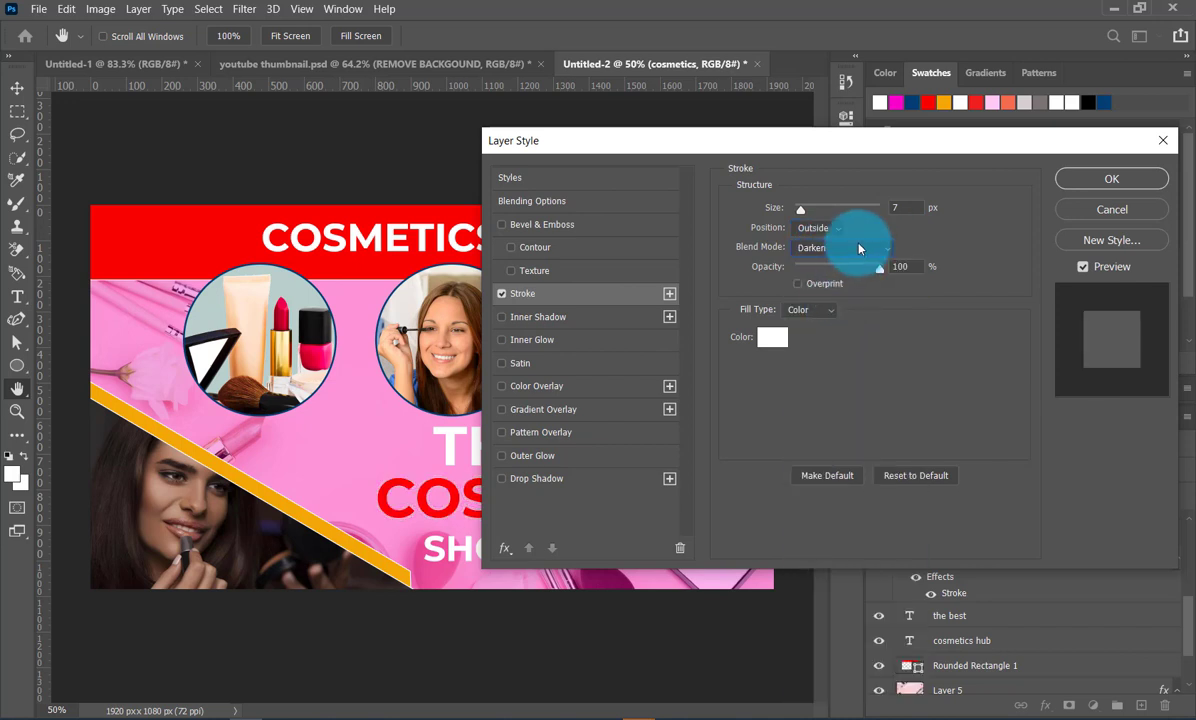
{"action": "left_click", "coordinate": [849, 248]}
{"action": "left_click", "coordinate": [843, 319]}
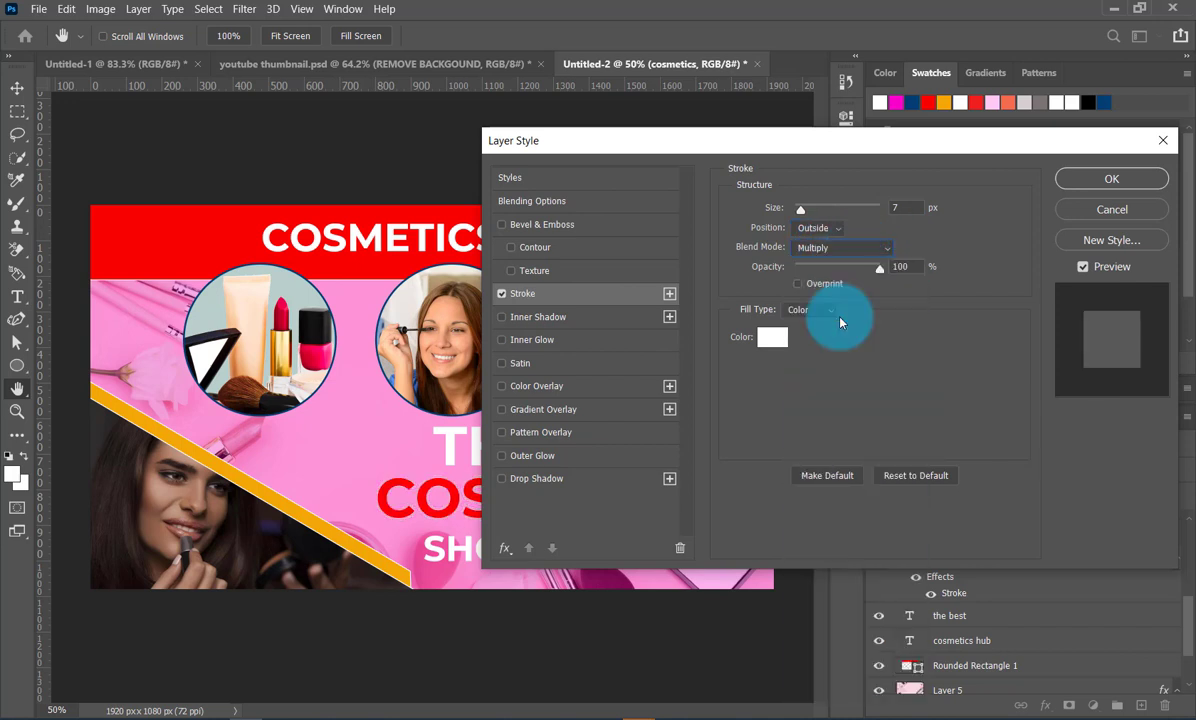
{"action": "left_click", "coordinate": [858, 249]}
{"action": "left_click", "coordinate": [853, 265]}
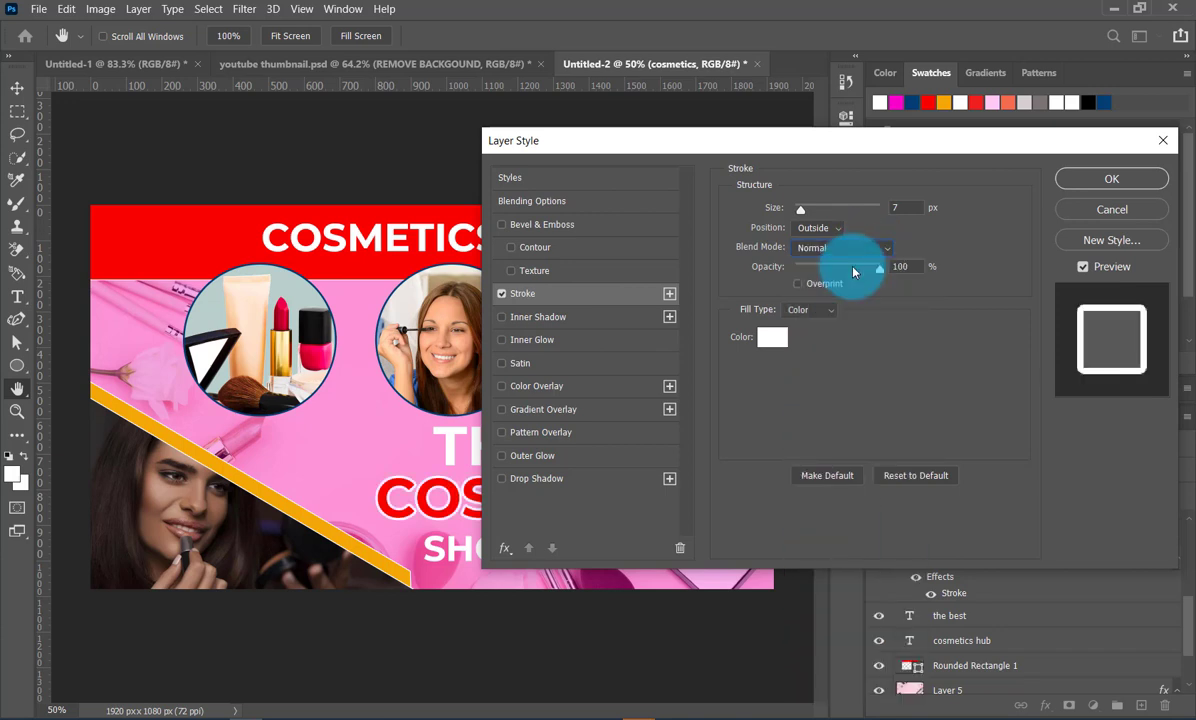
- Set the COSMETICS stroke's blend mode to Overlay
{"action": "left_click", "coordinate": [864, 252]}
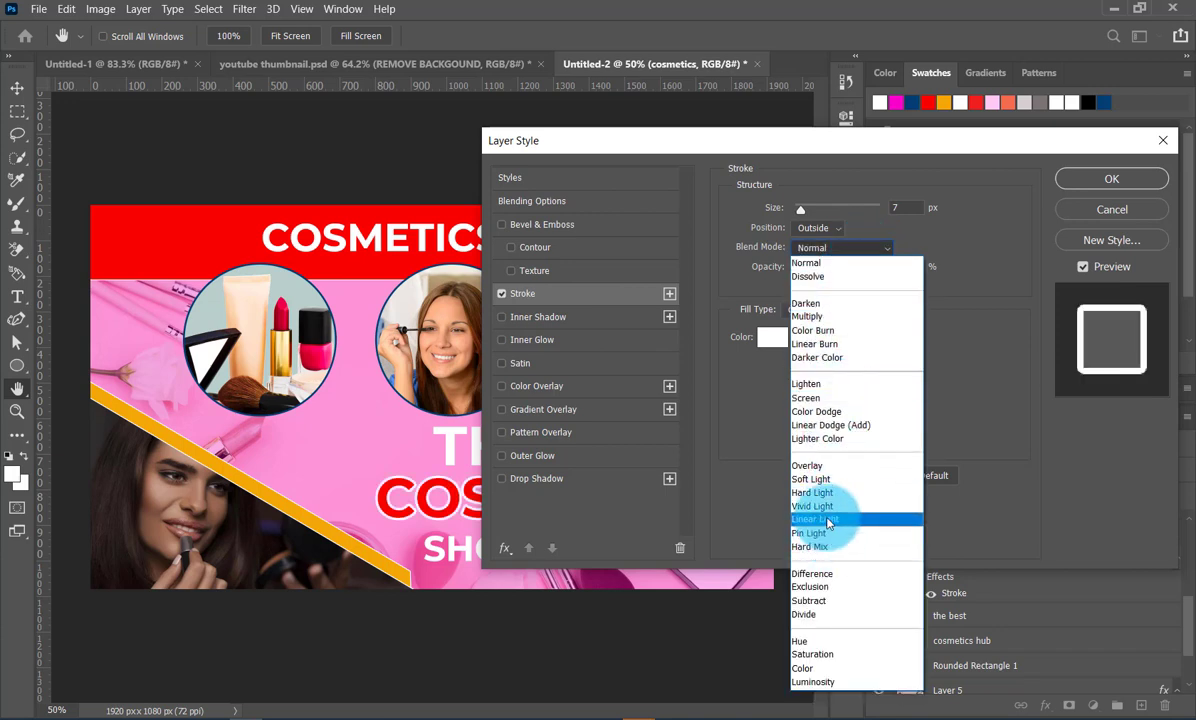
{"action": "left_click", "coordinate": [826, 466]}
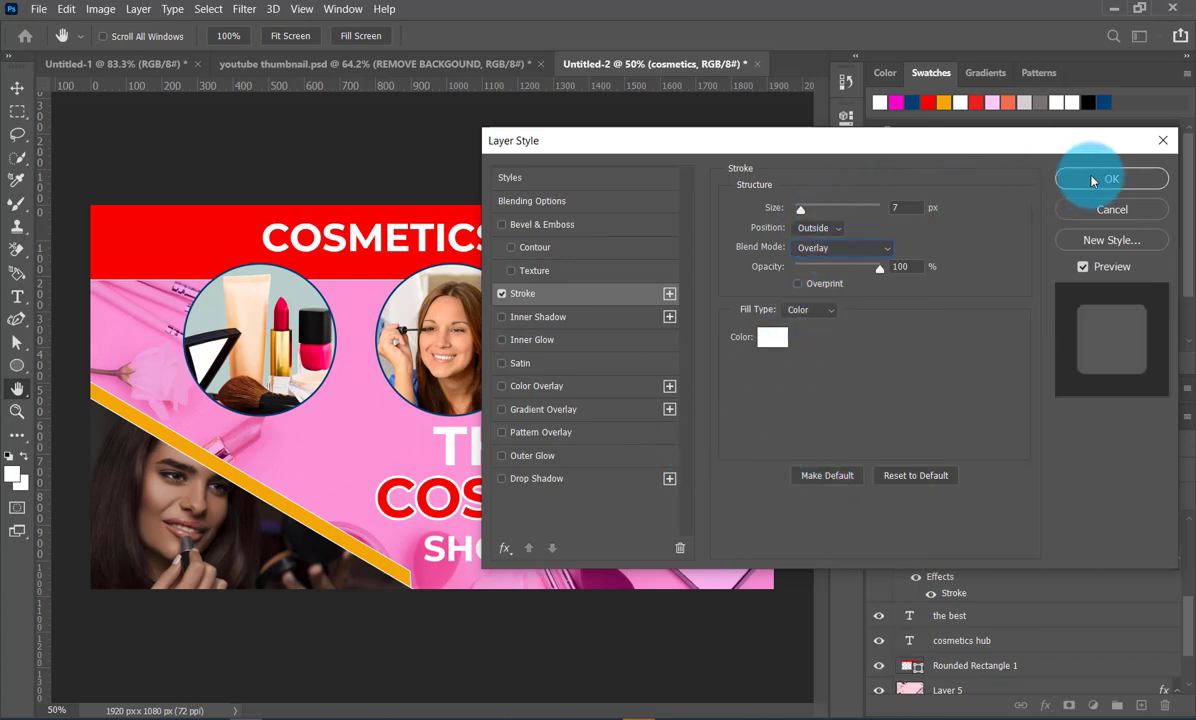
- Add Bevel & Emboss with a Texture at +959% depth to the COSMETICS text, apply the layer style and deselect the layer
{"action": "left_click", "coordinate": [502, 225]}
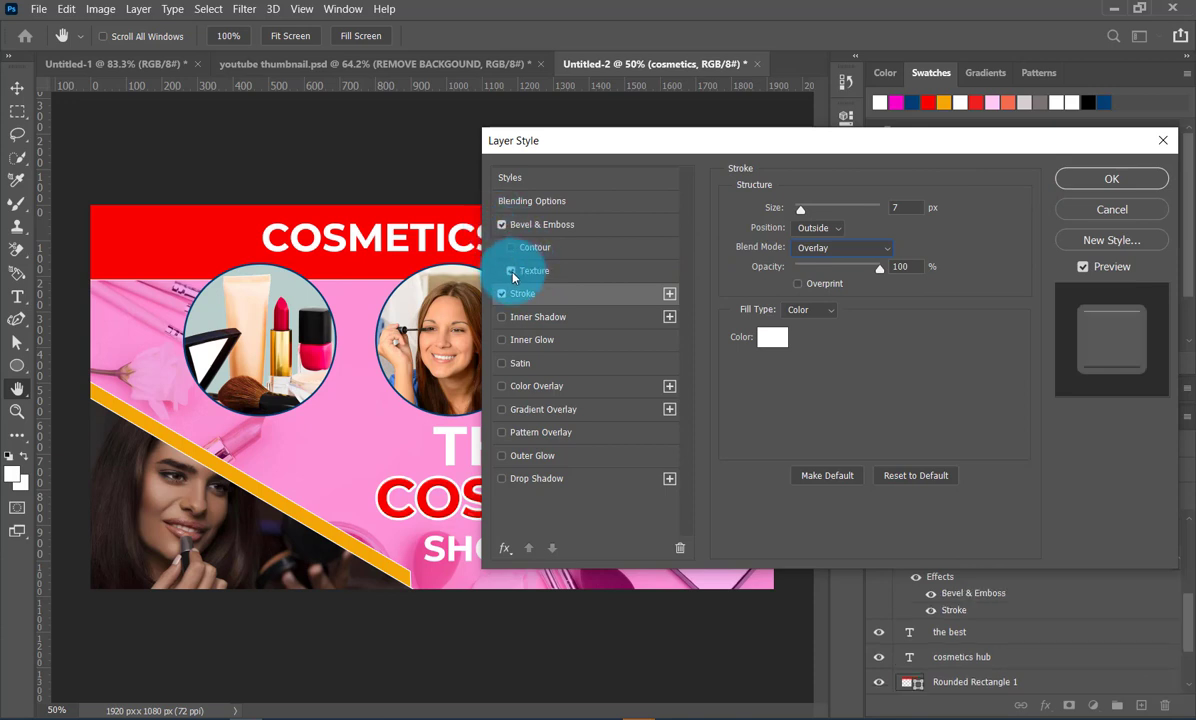
{"action": "left_click", "coordinate": [511, 271]}
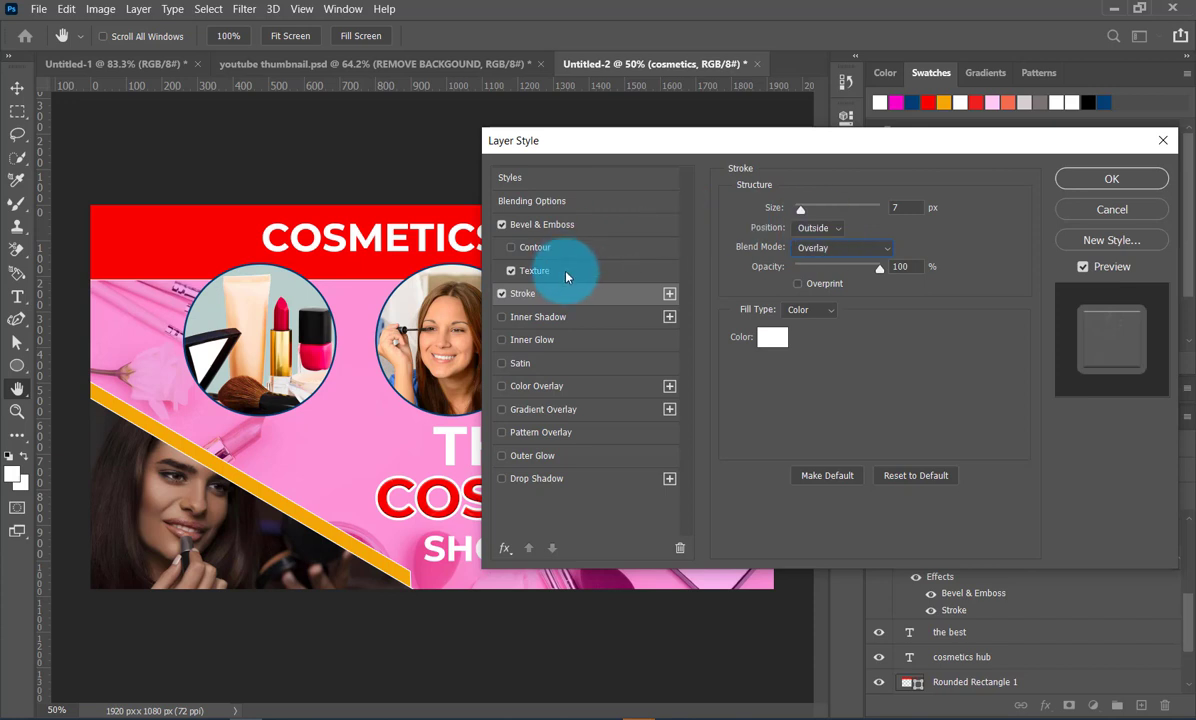
{"action": "left_click", "coordinate": [566, 274]}
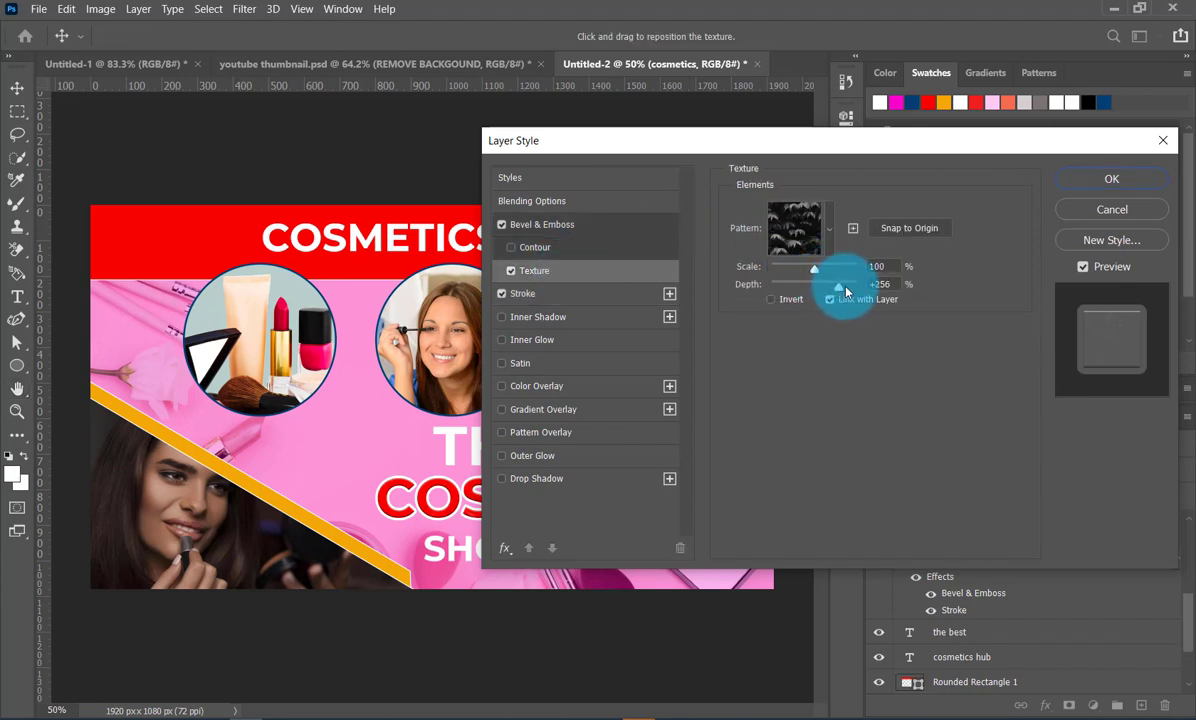
{"action": "left_click", "coordinate": [857, 290]}
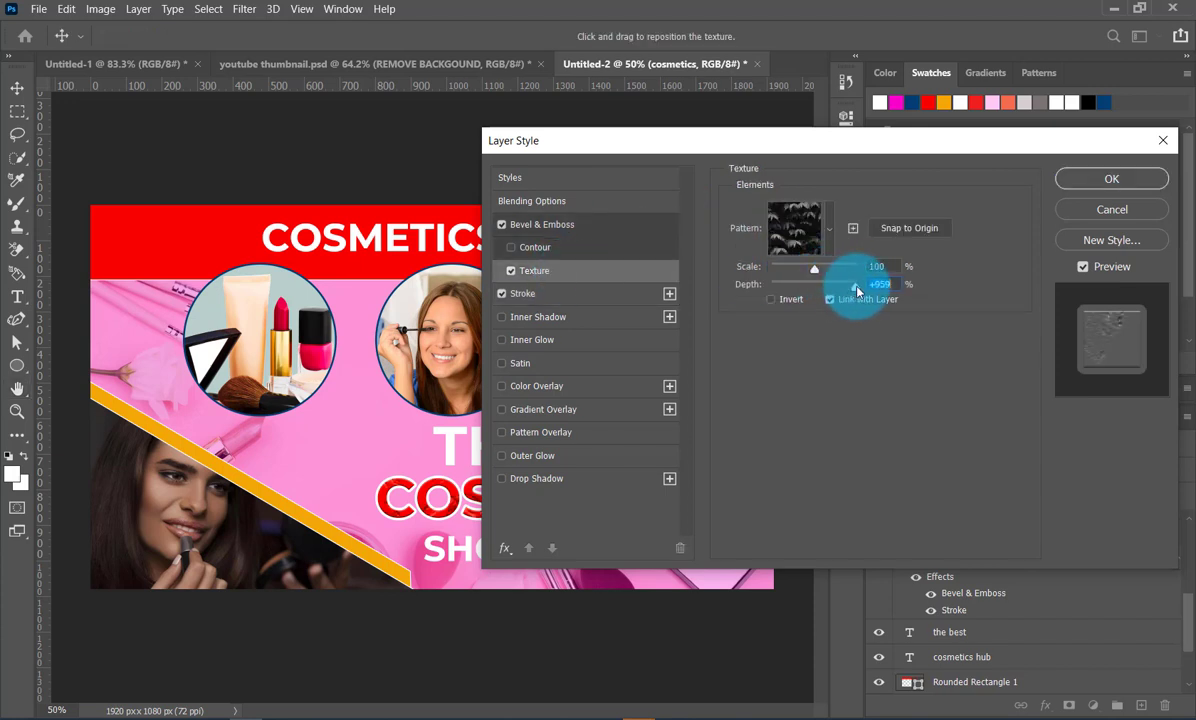
{"action": "left_click", "coordinate": [1109, 179]}
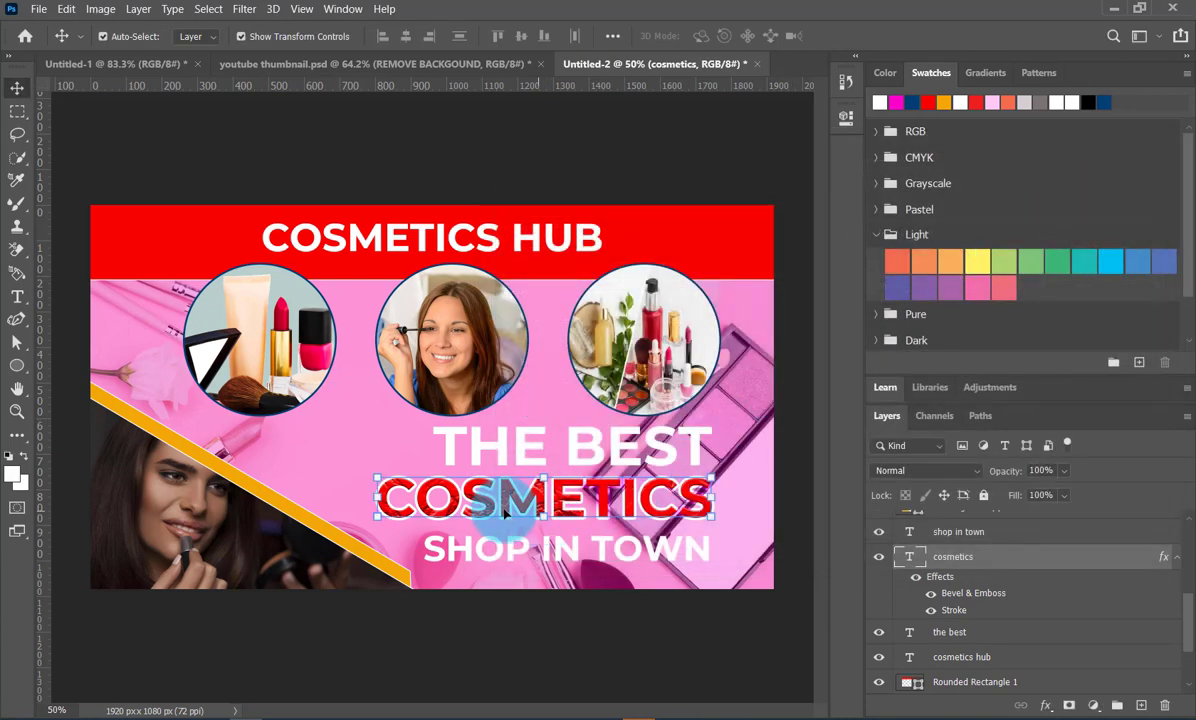
{"action": "left_click", "coordinate": [701, 629]}
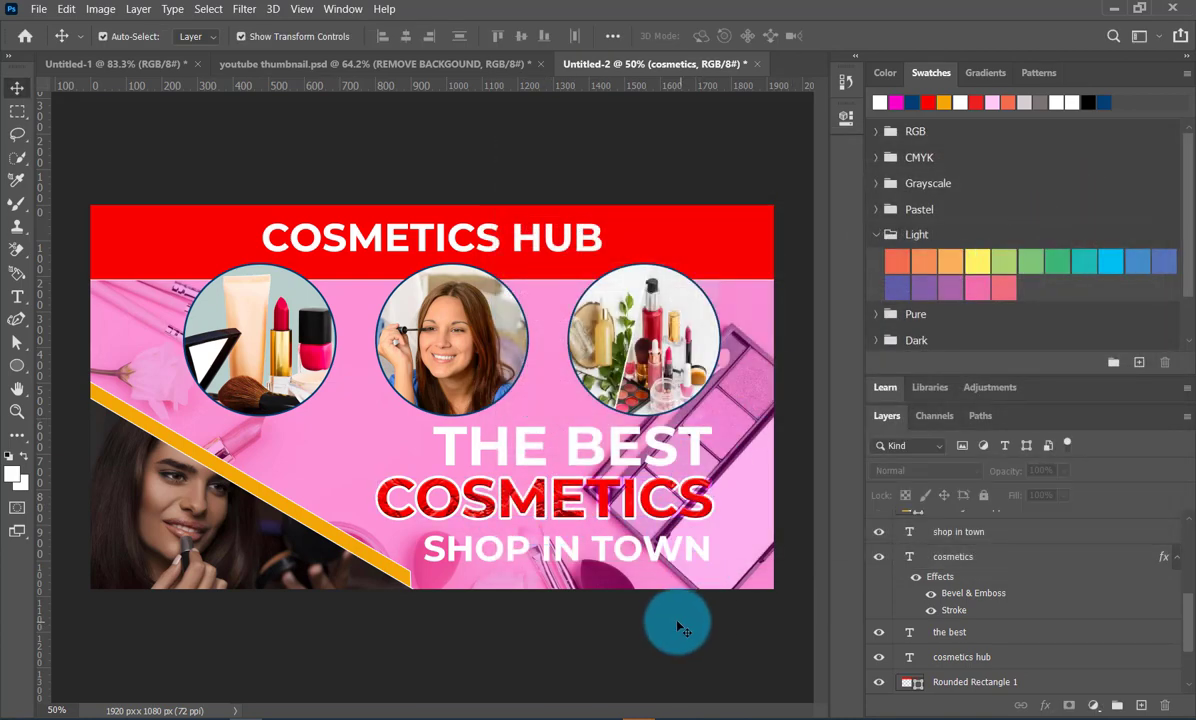